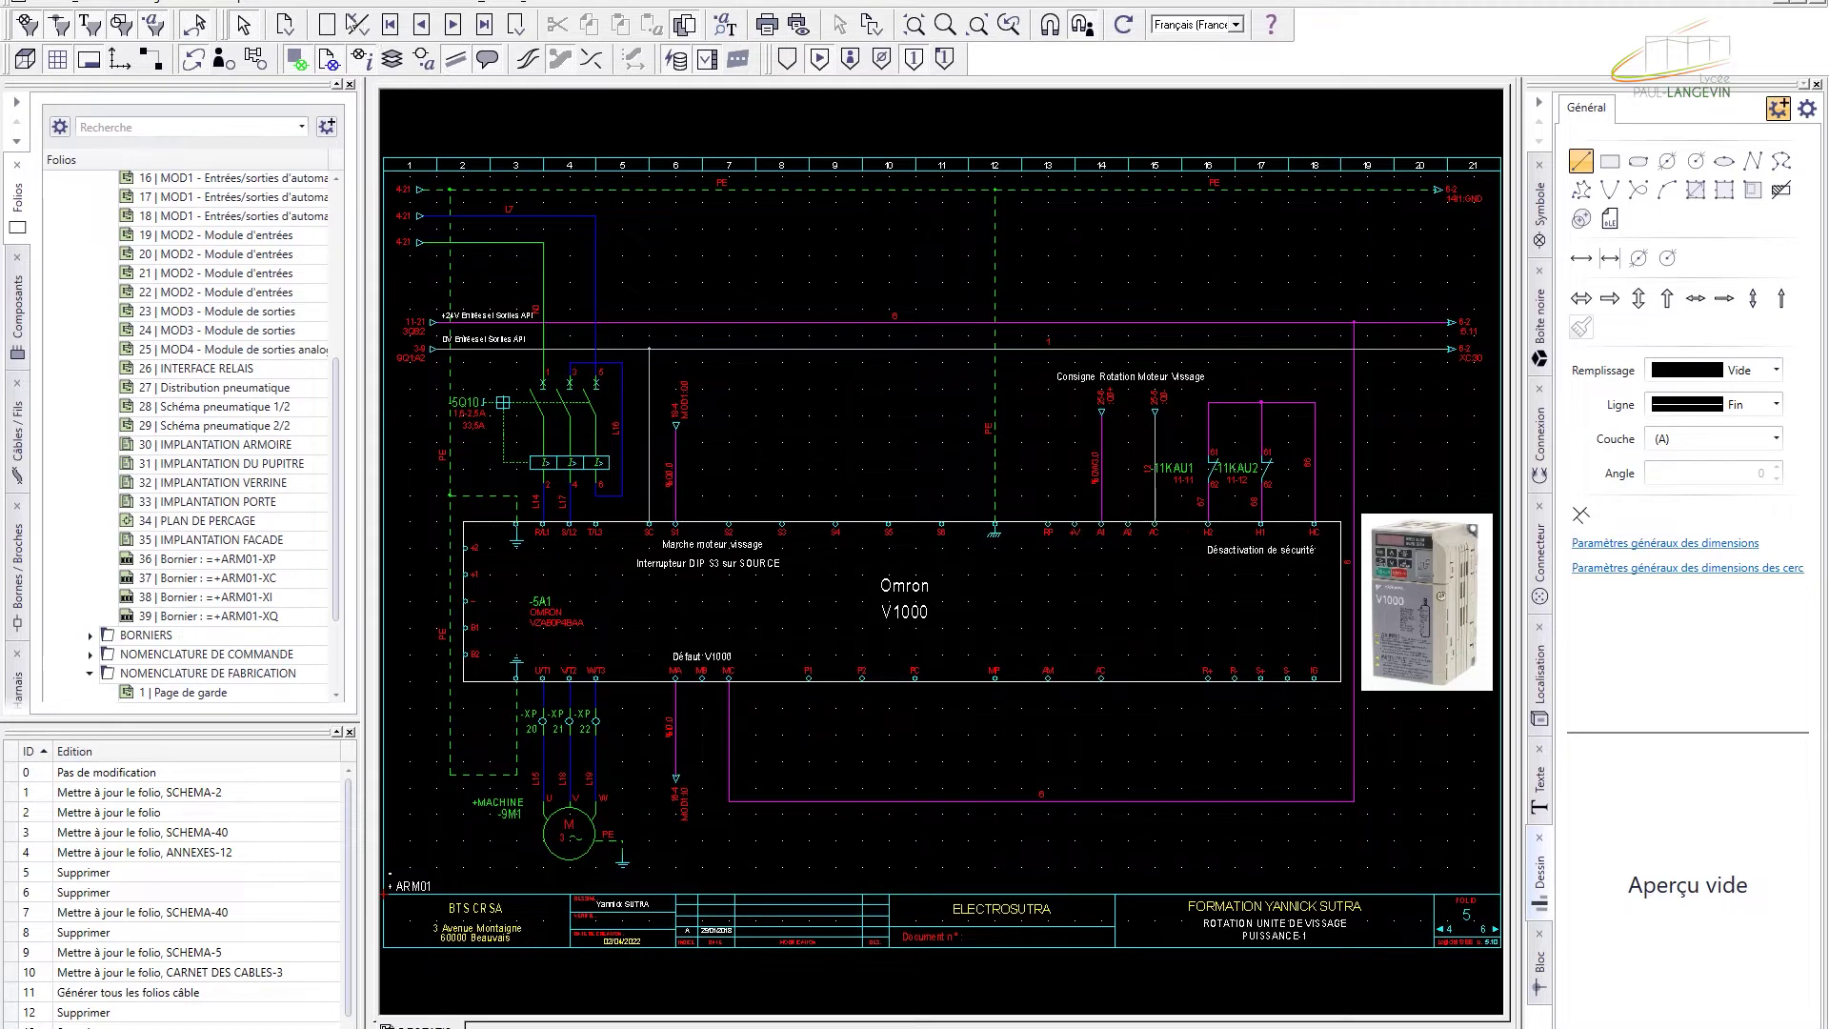
- Generate the bill-of-materials list folios using "Liste du matériel triée par localisation et repère"
{"action": "left_click", "coordinate": [301, 7]}
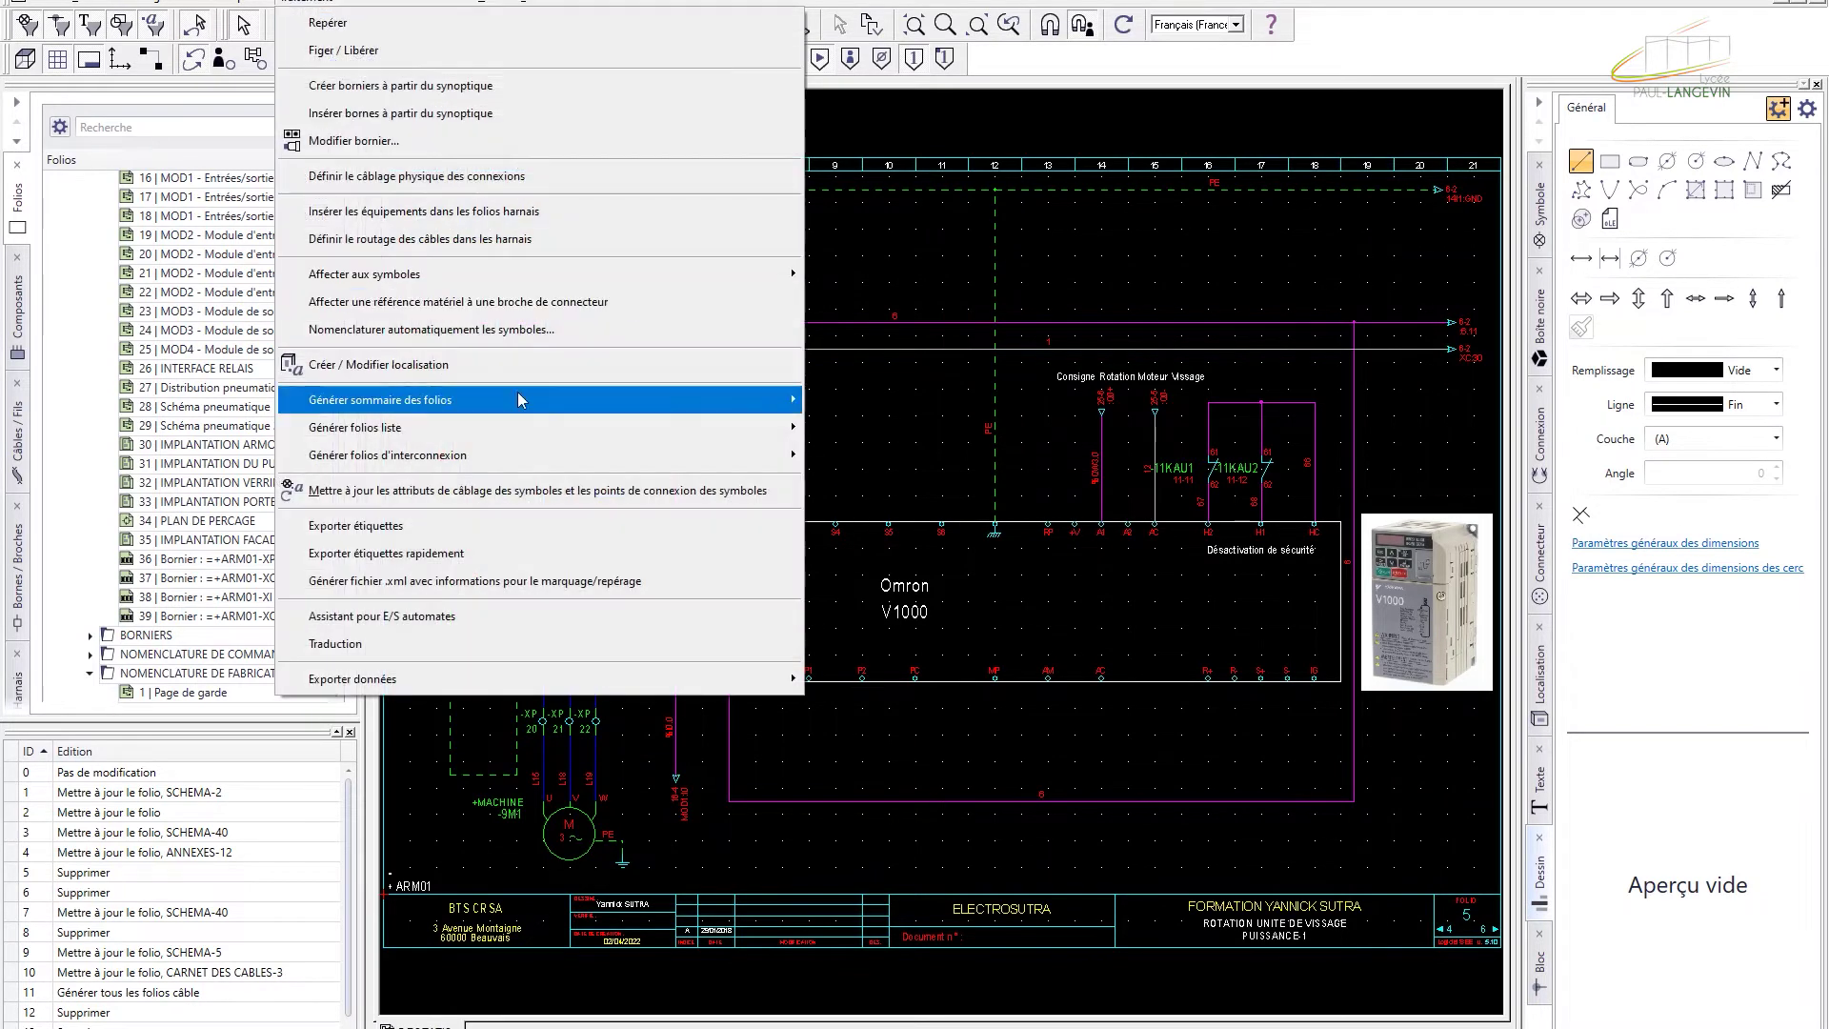
{"action": "mouse_move", "coordinate": [512, 419]}
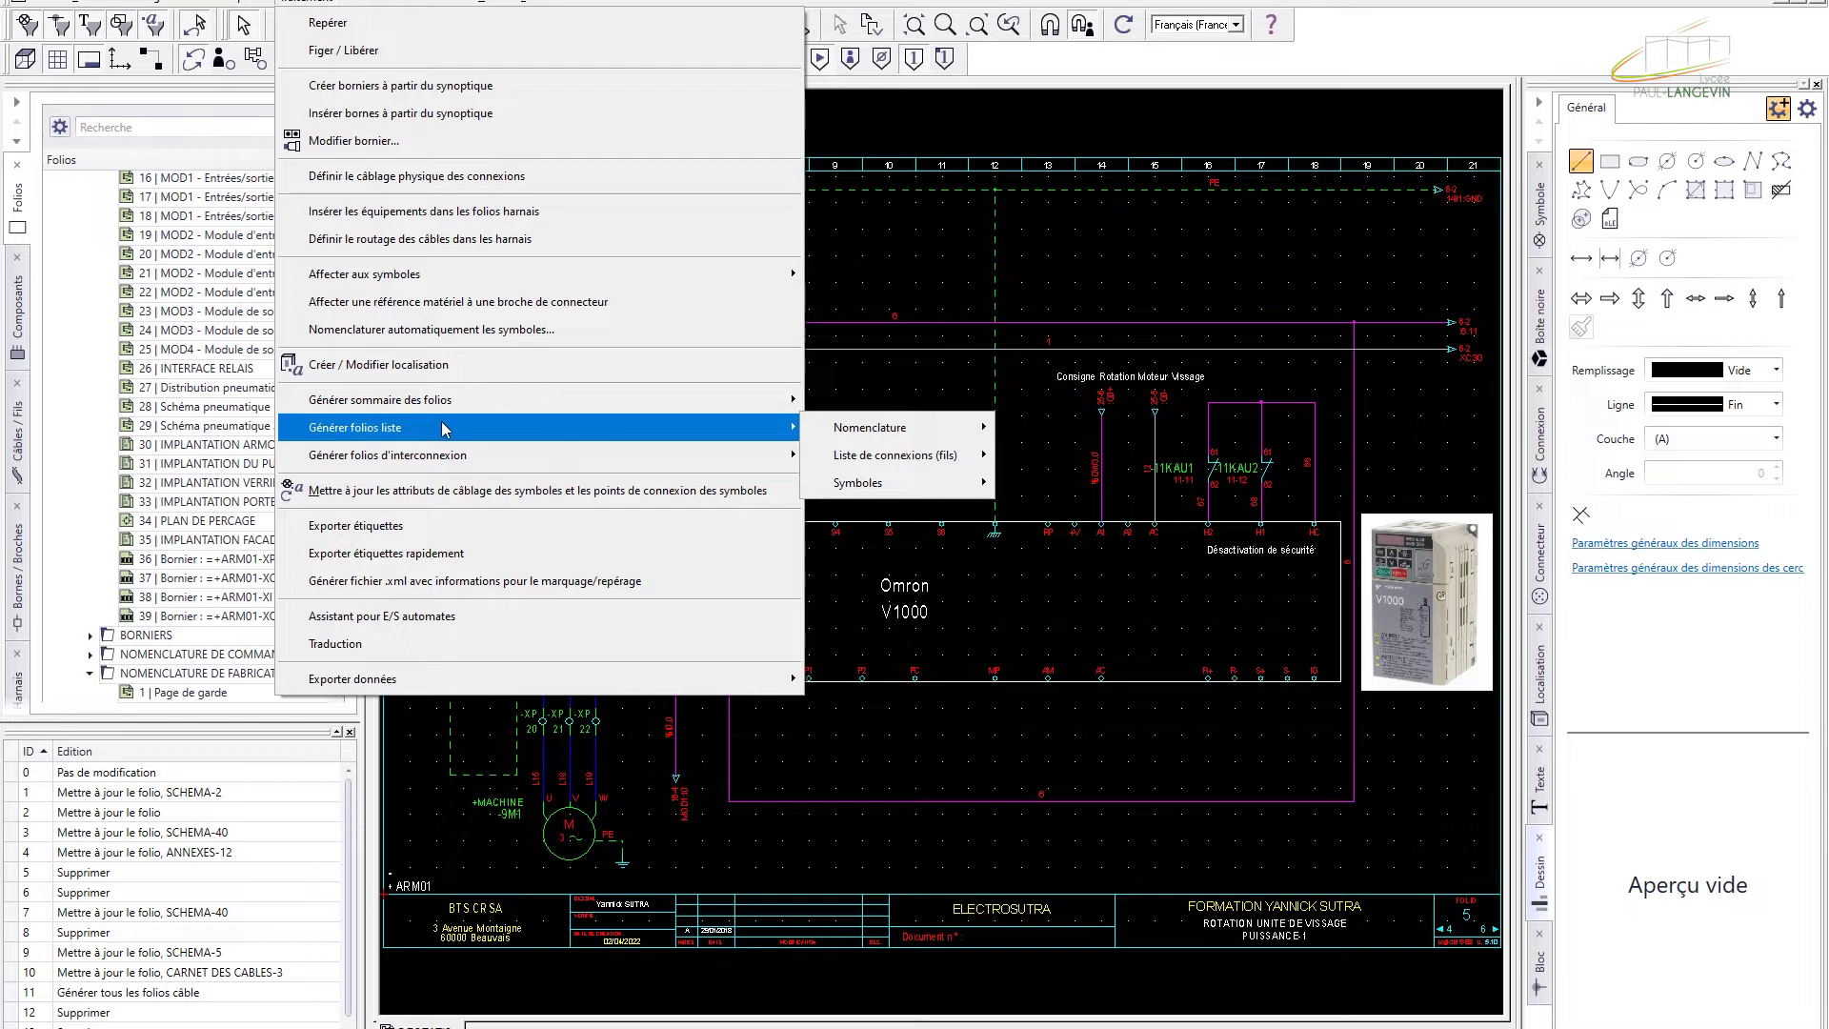
{"action": "mouse_move", "coordinate": [864, 427]}
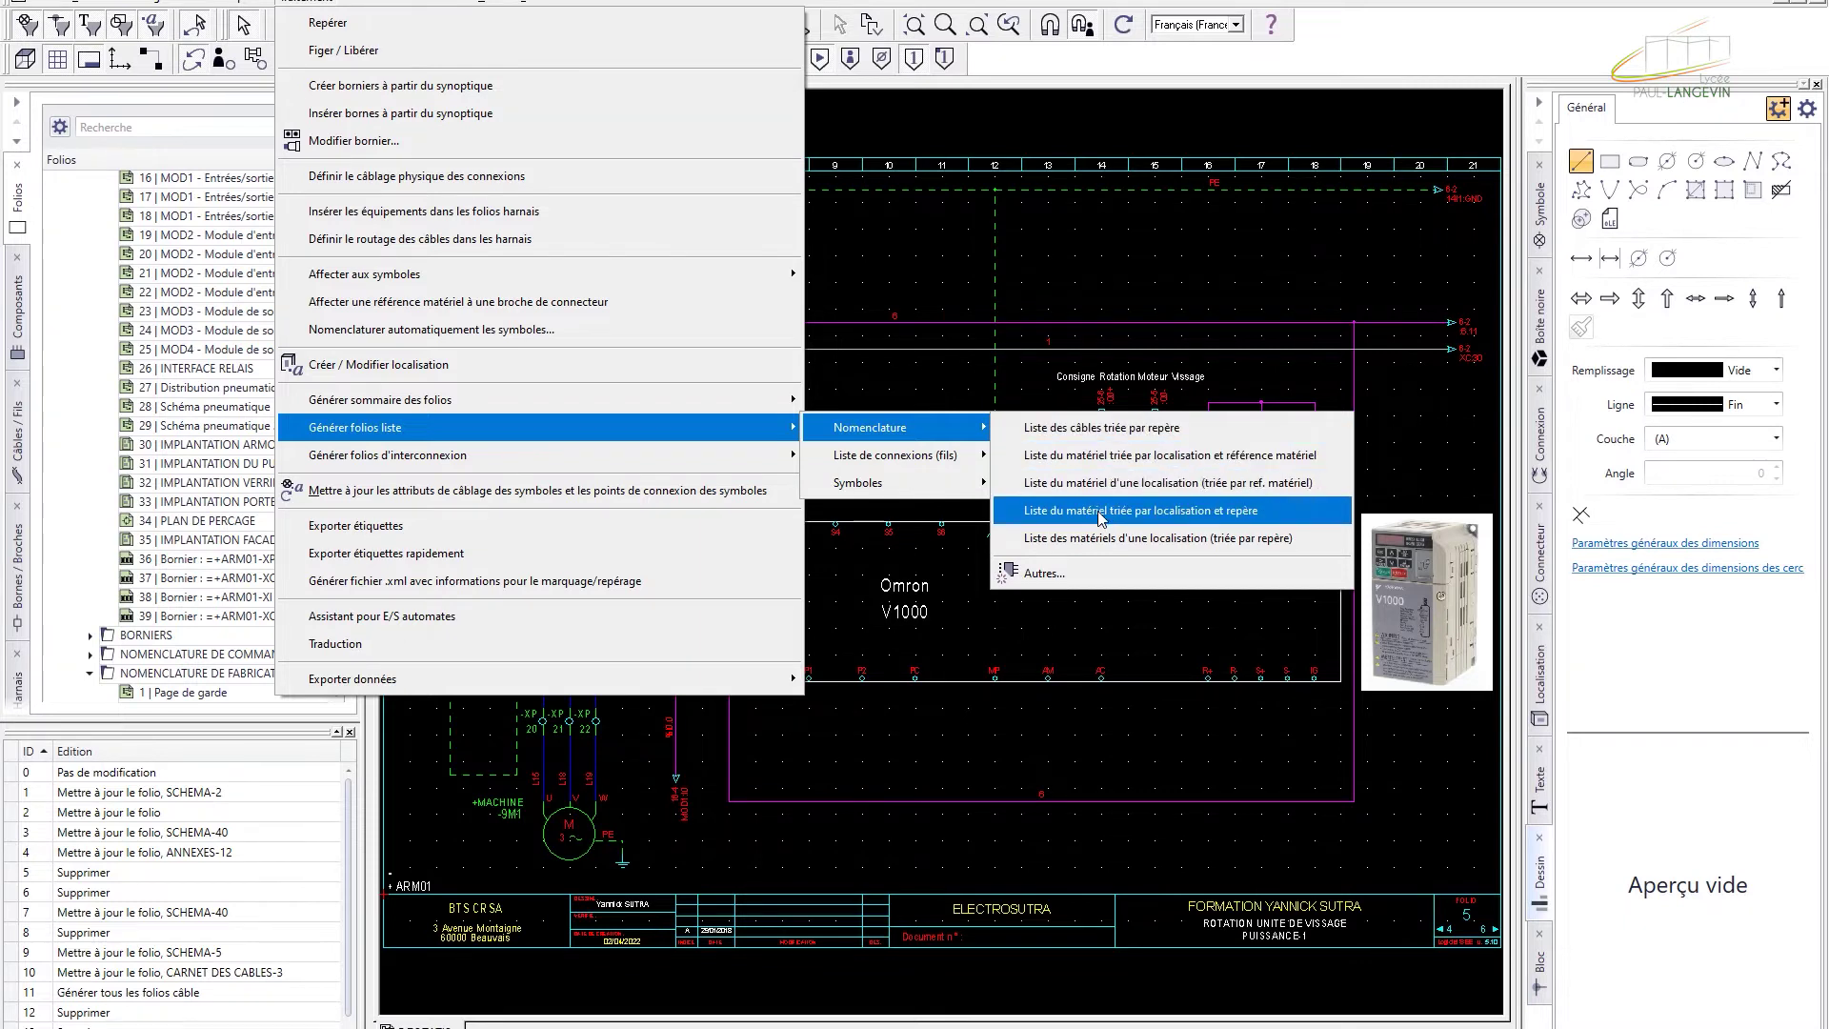
{"action": "left_click", "coordinate": [1154, 514]}
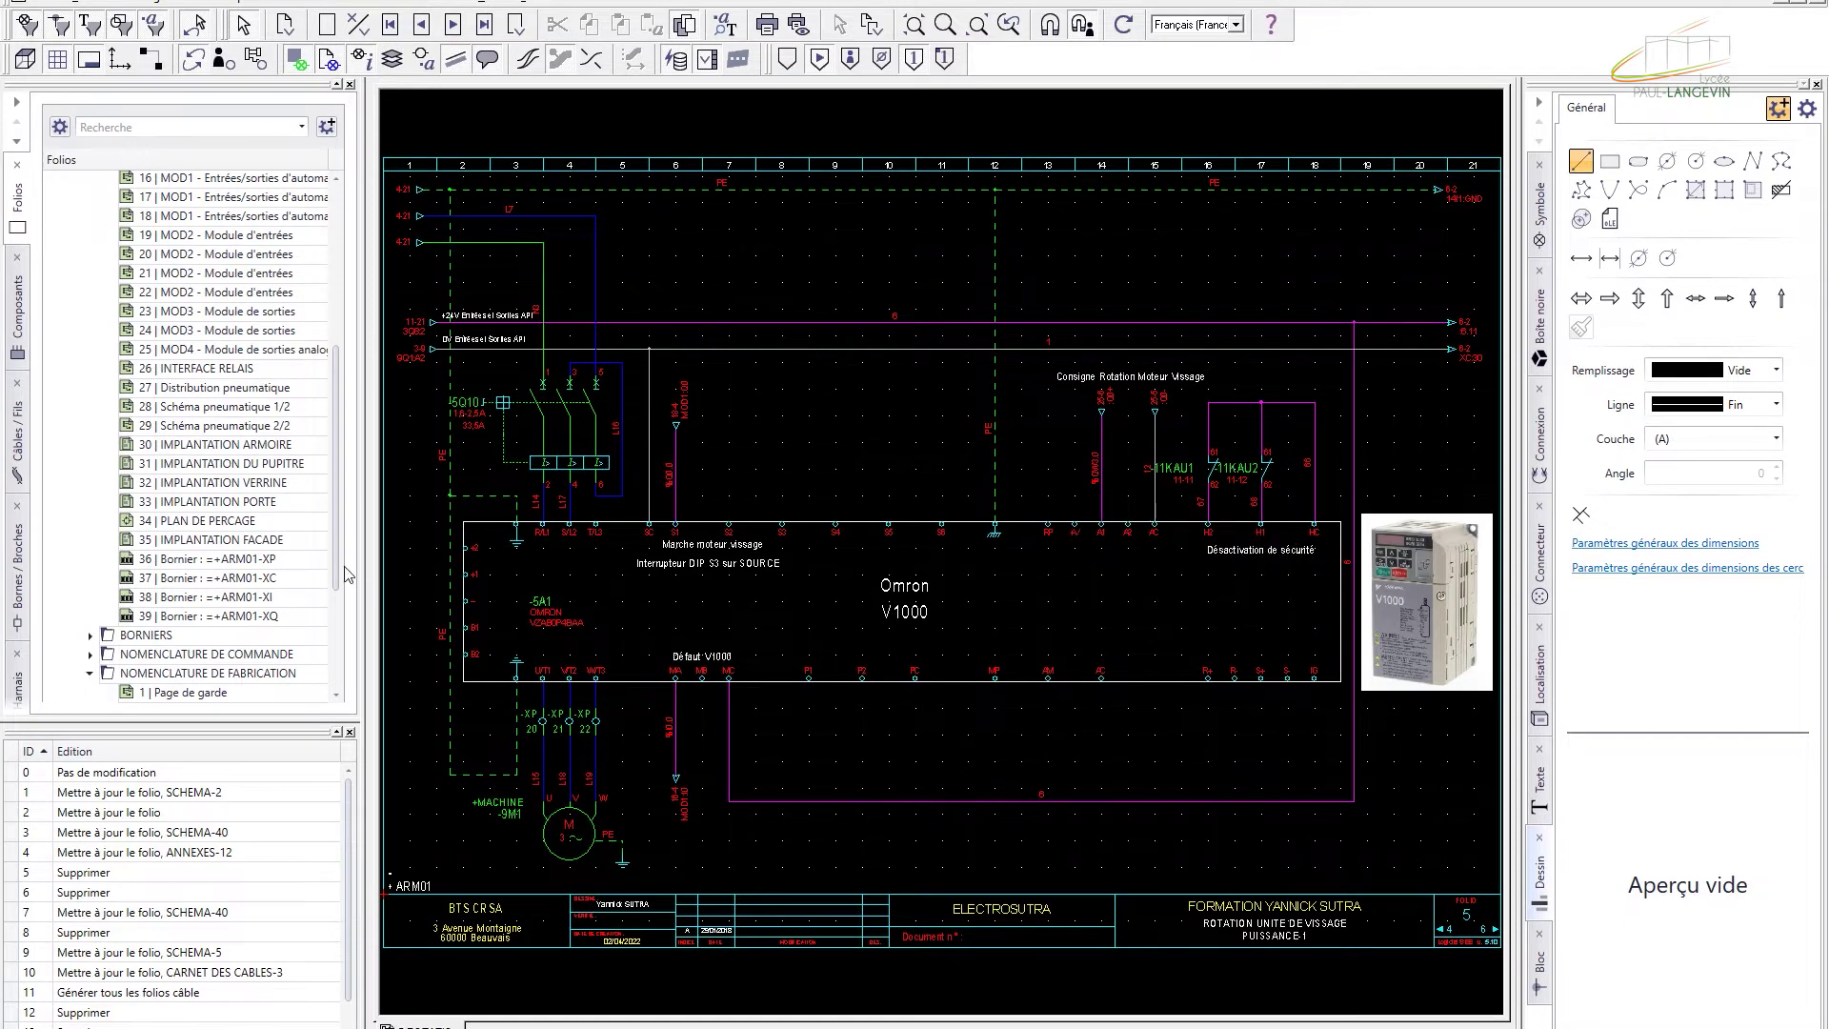
- Open Nomenclature matériel folio 3 under NOMENCLATURE DE FABRICATION and review the equipment lists through folio 6
{"action": "left_click_drag", "start_coordinate": [335, 572], "coordinate": [347, 660]}
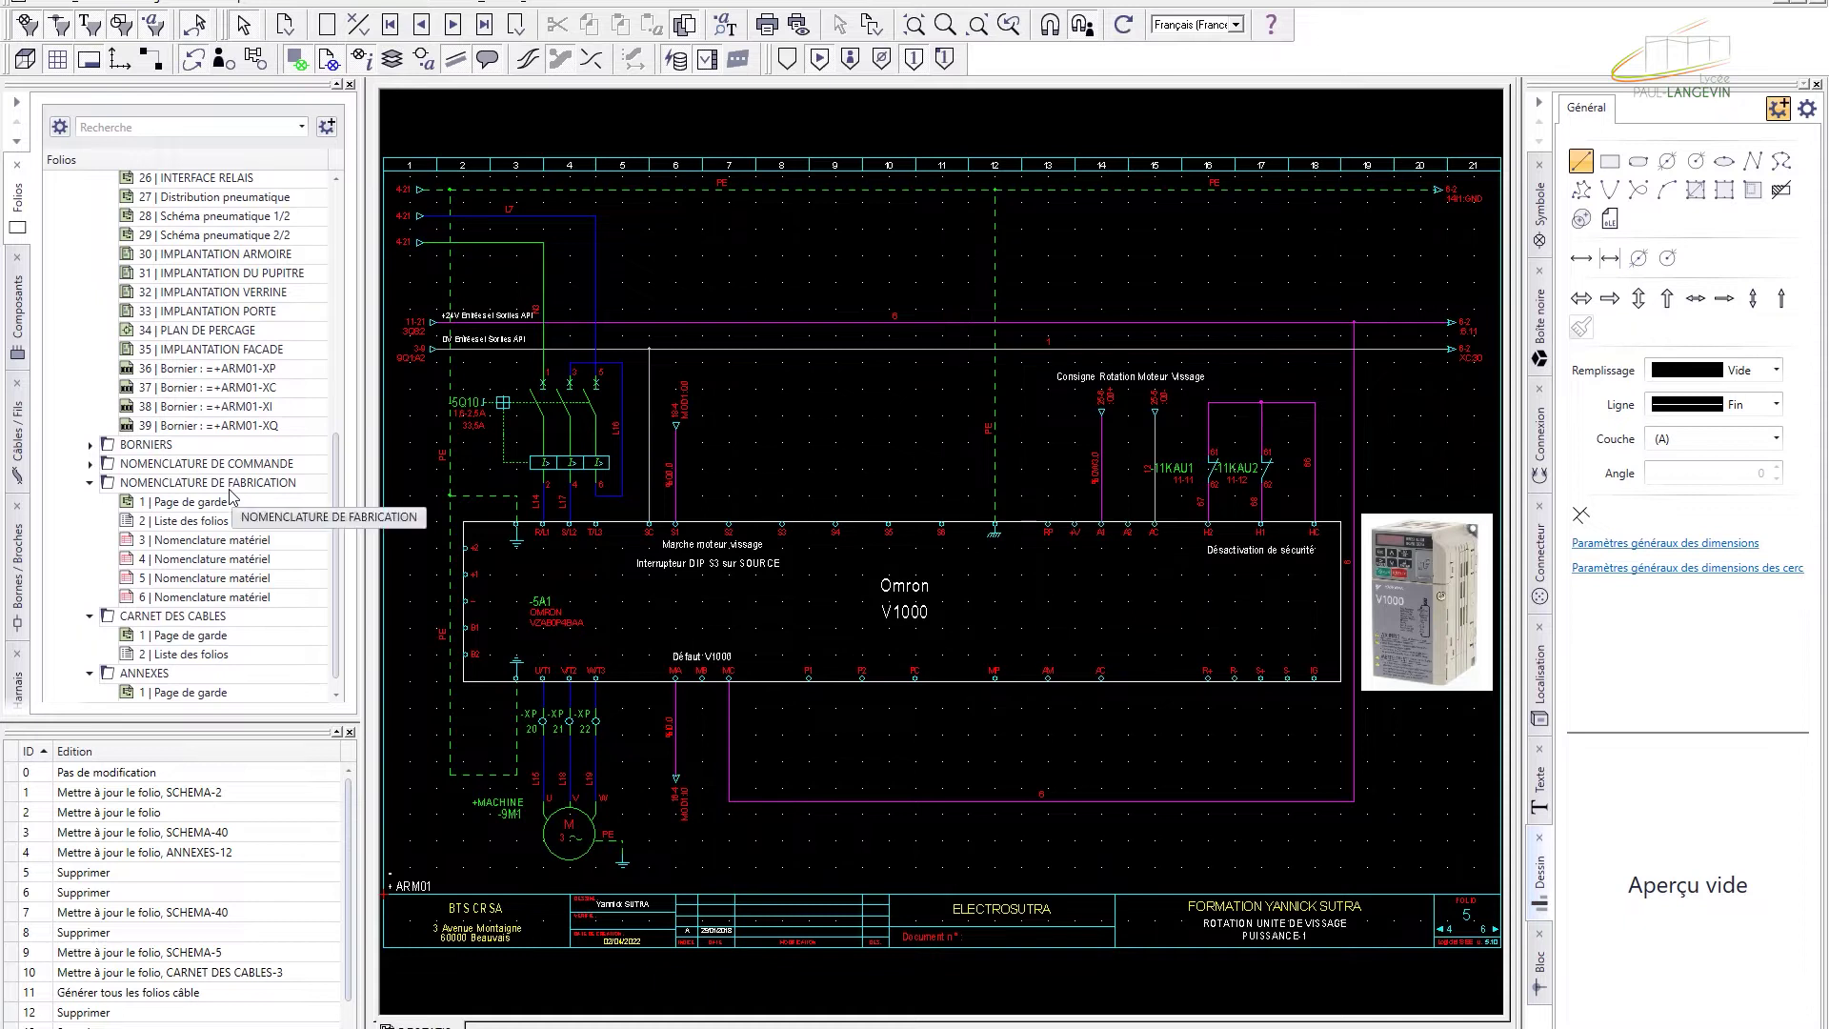
{"action": "left_click", "coordinate": [222, 541]}
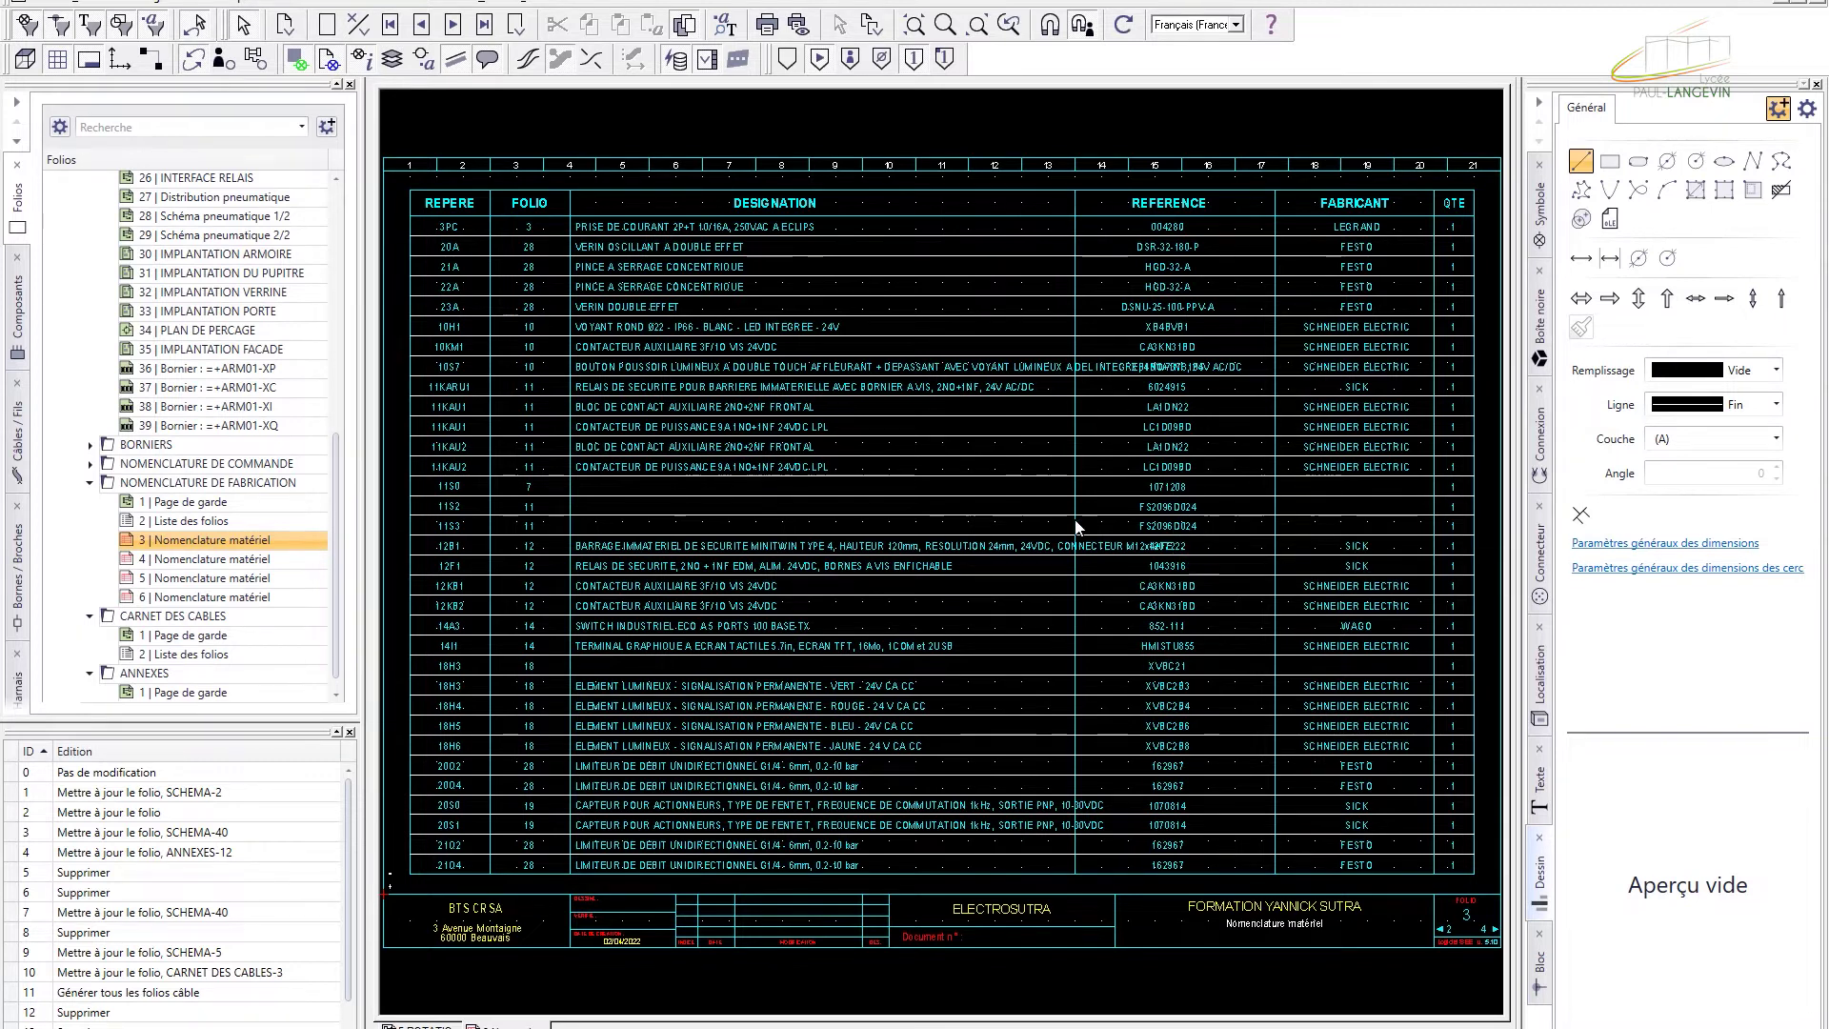
{"action": "left_click", "coordinate": [453, 24]}
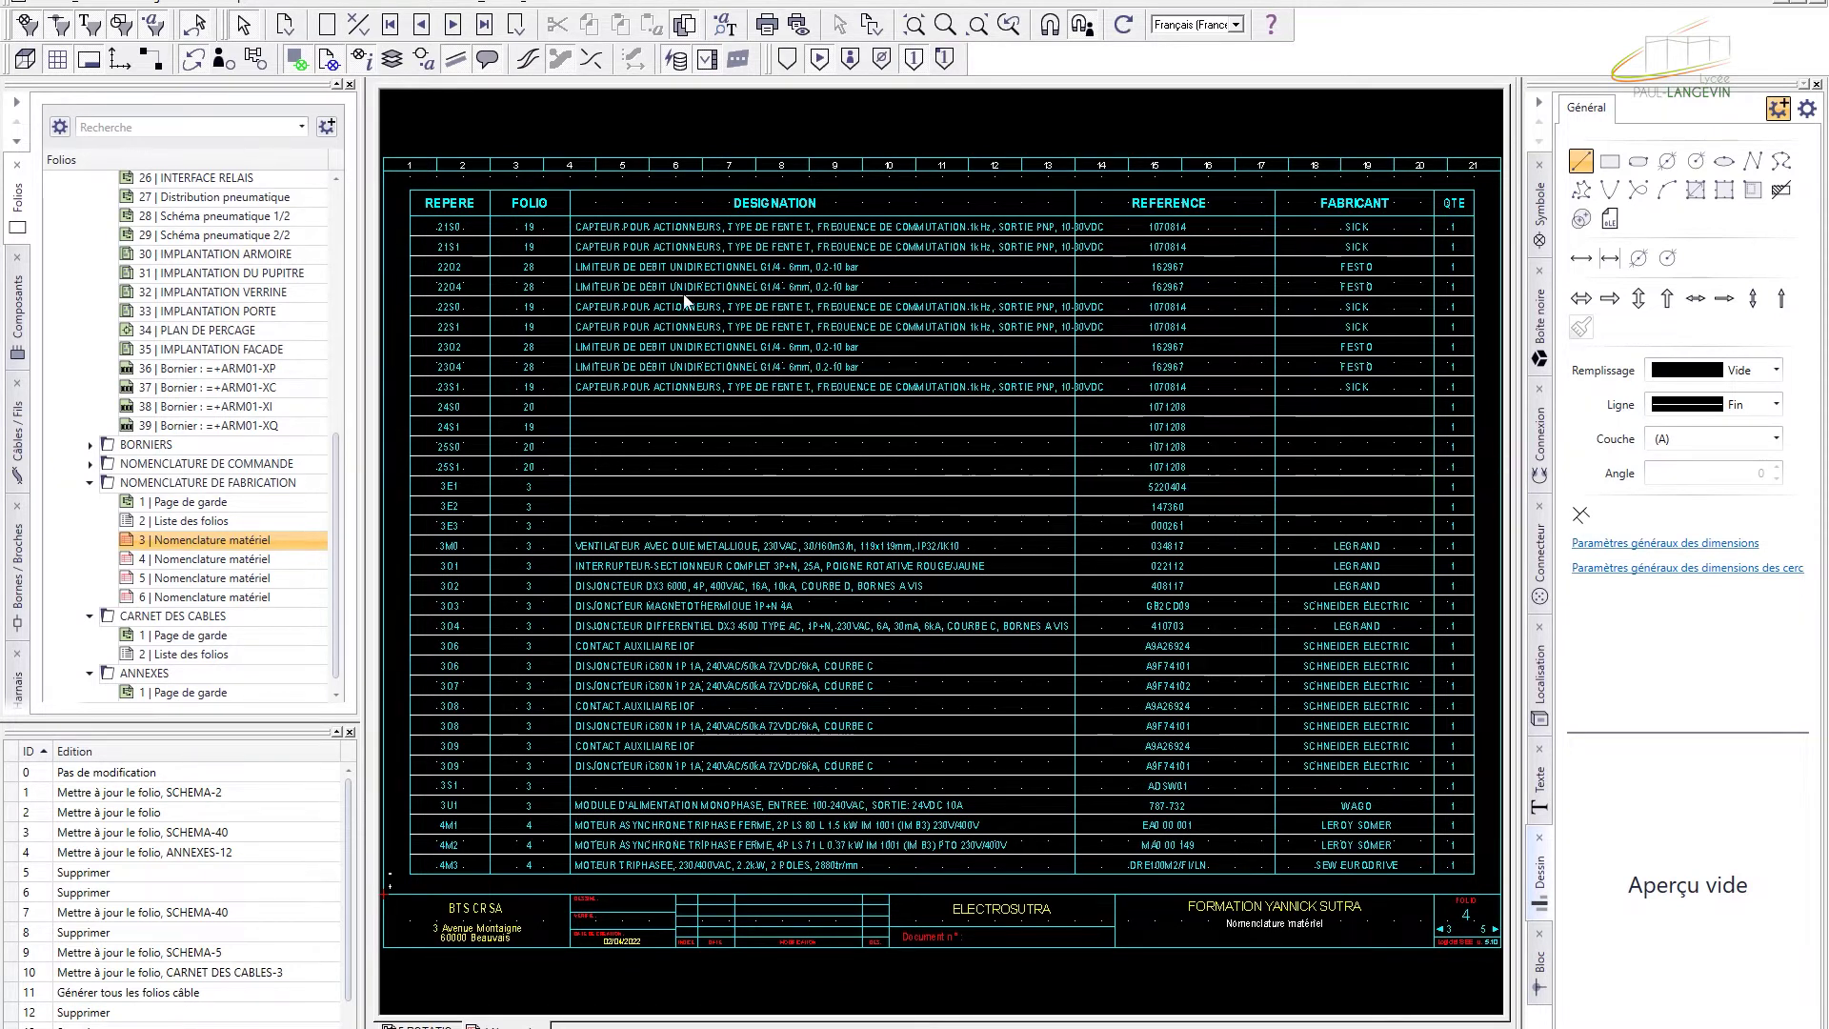
{"action": "left_click", "coordinate": [461, 38]}
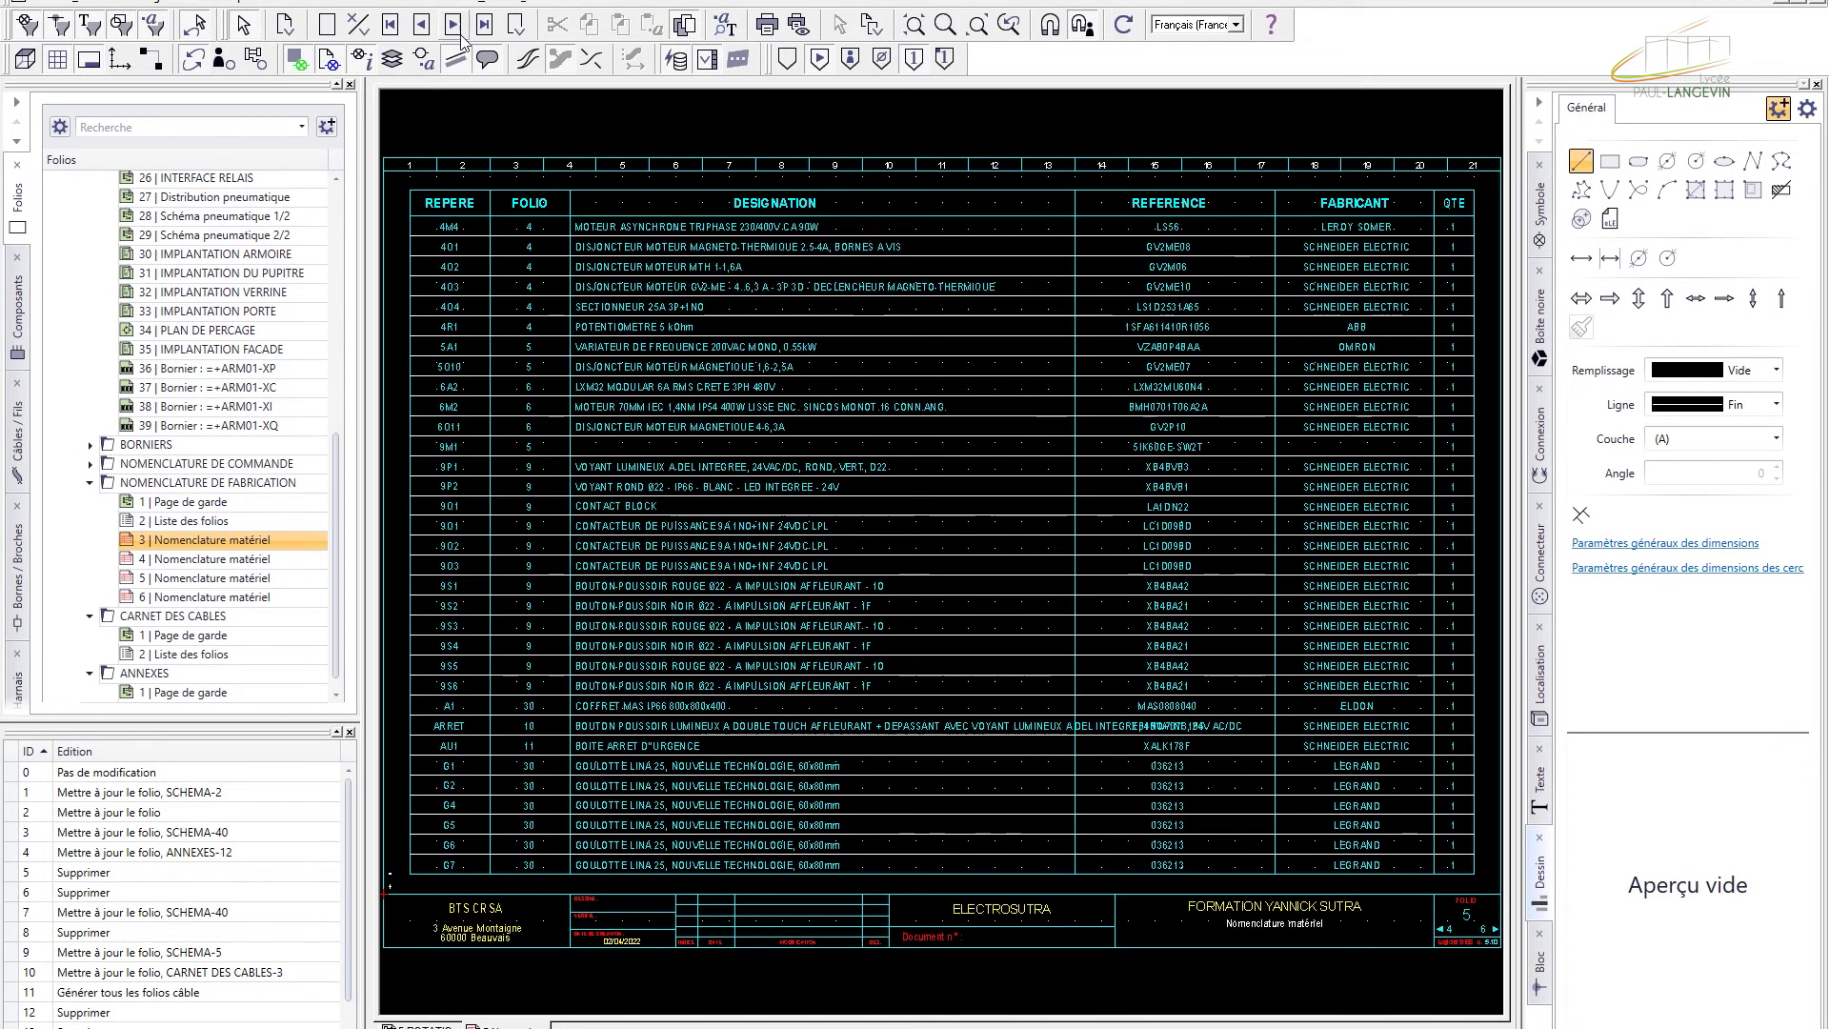
{"action": "left_click", "coordinate": [461, 39]}
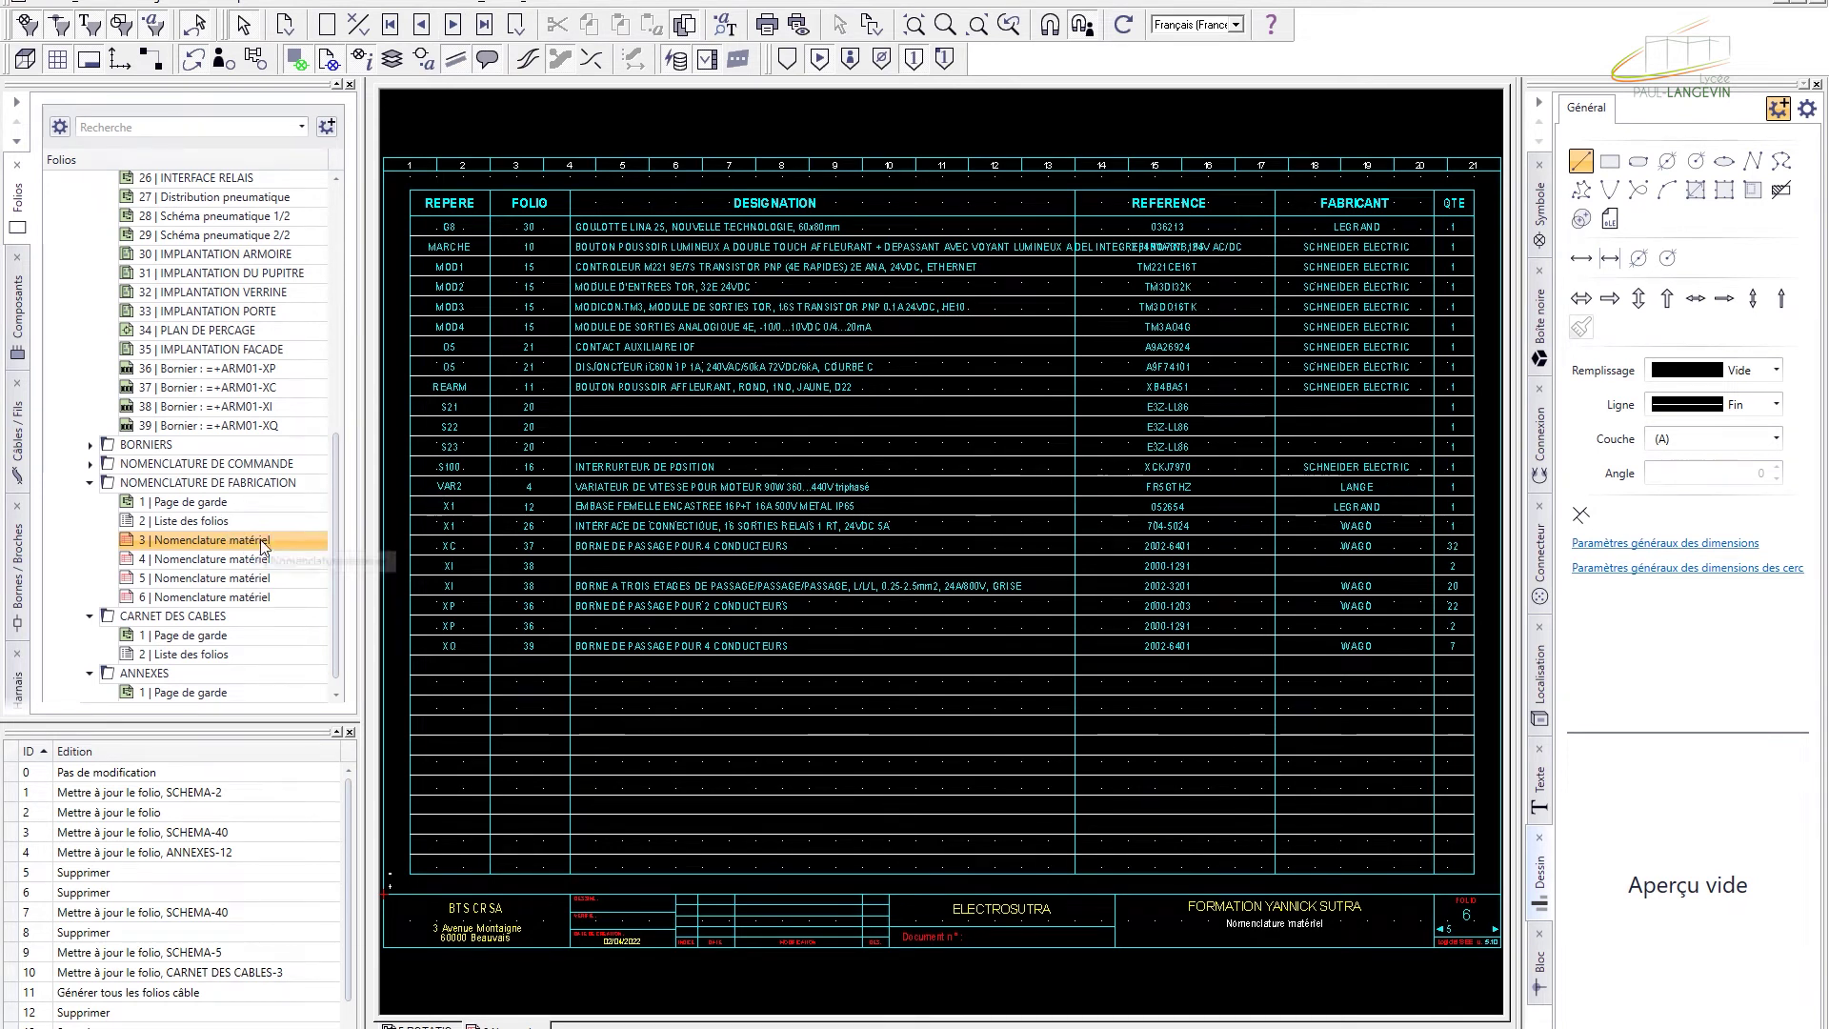
- Move Nomenclature matériel folios 3 to 6 from NOMENCLATURE DE FABRICATION to the SCHEMA group, after the Bornier folios
{"action": "scroll", "coordinate": [224, 571], "scroll_direction": "up", "scroll_amount": 1}
{"action": "left_click", "coordinate": [216, 657], "text": "shift"}
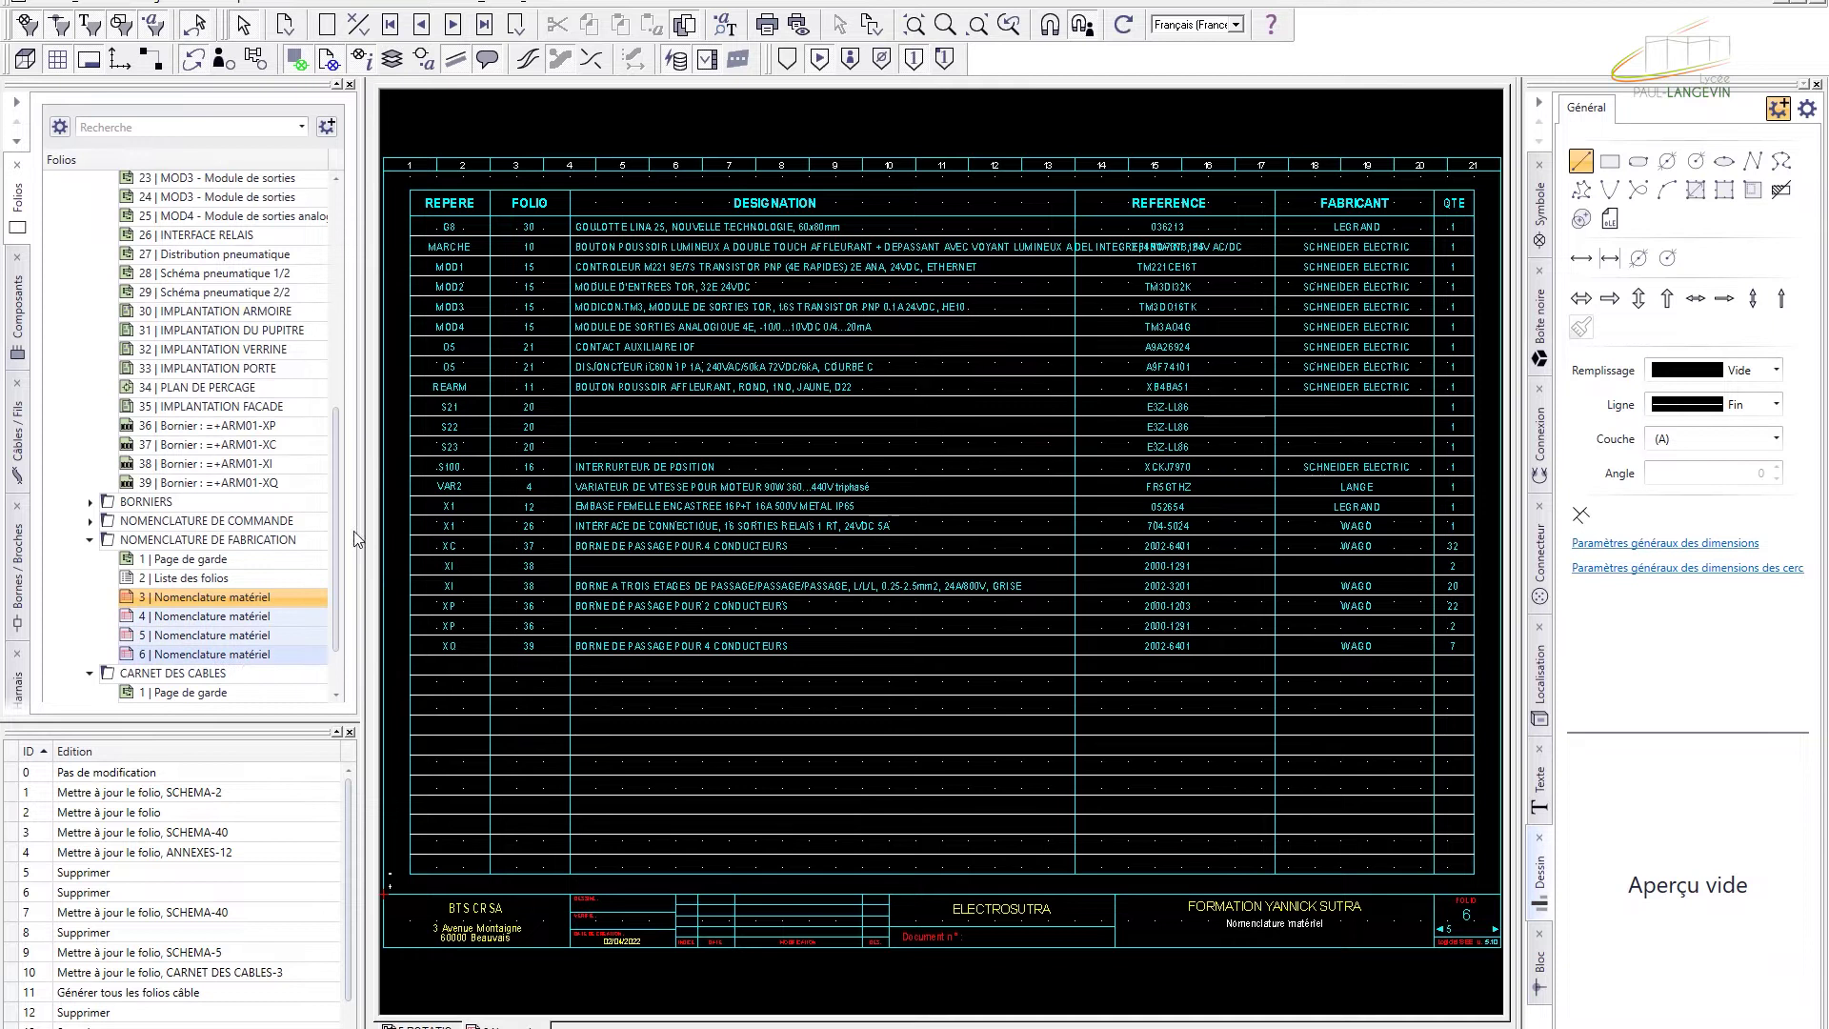
{"action": "scroll", "coordinate": [257, 609], "scroll_direction": "up", "scroll_amount": 1}
{"action": "left_click_drag", "start_coordinate": [191, 661], "coordinate": [144, 217]}
{"action": "scroll", "coordinate": [336, 369], "scroll_direction": "down", "scroll_amount": 8}
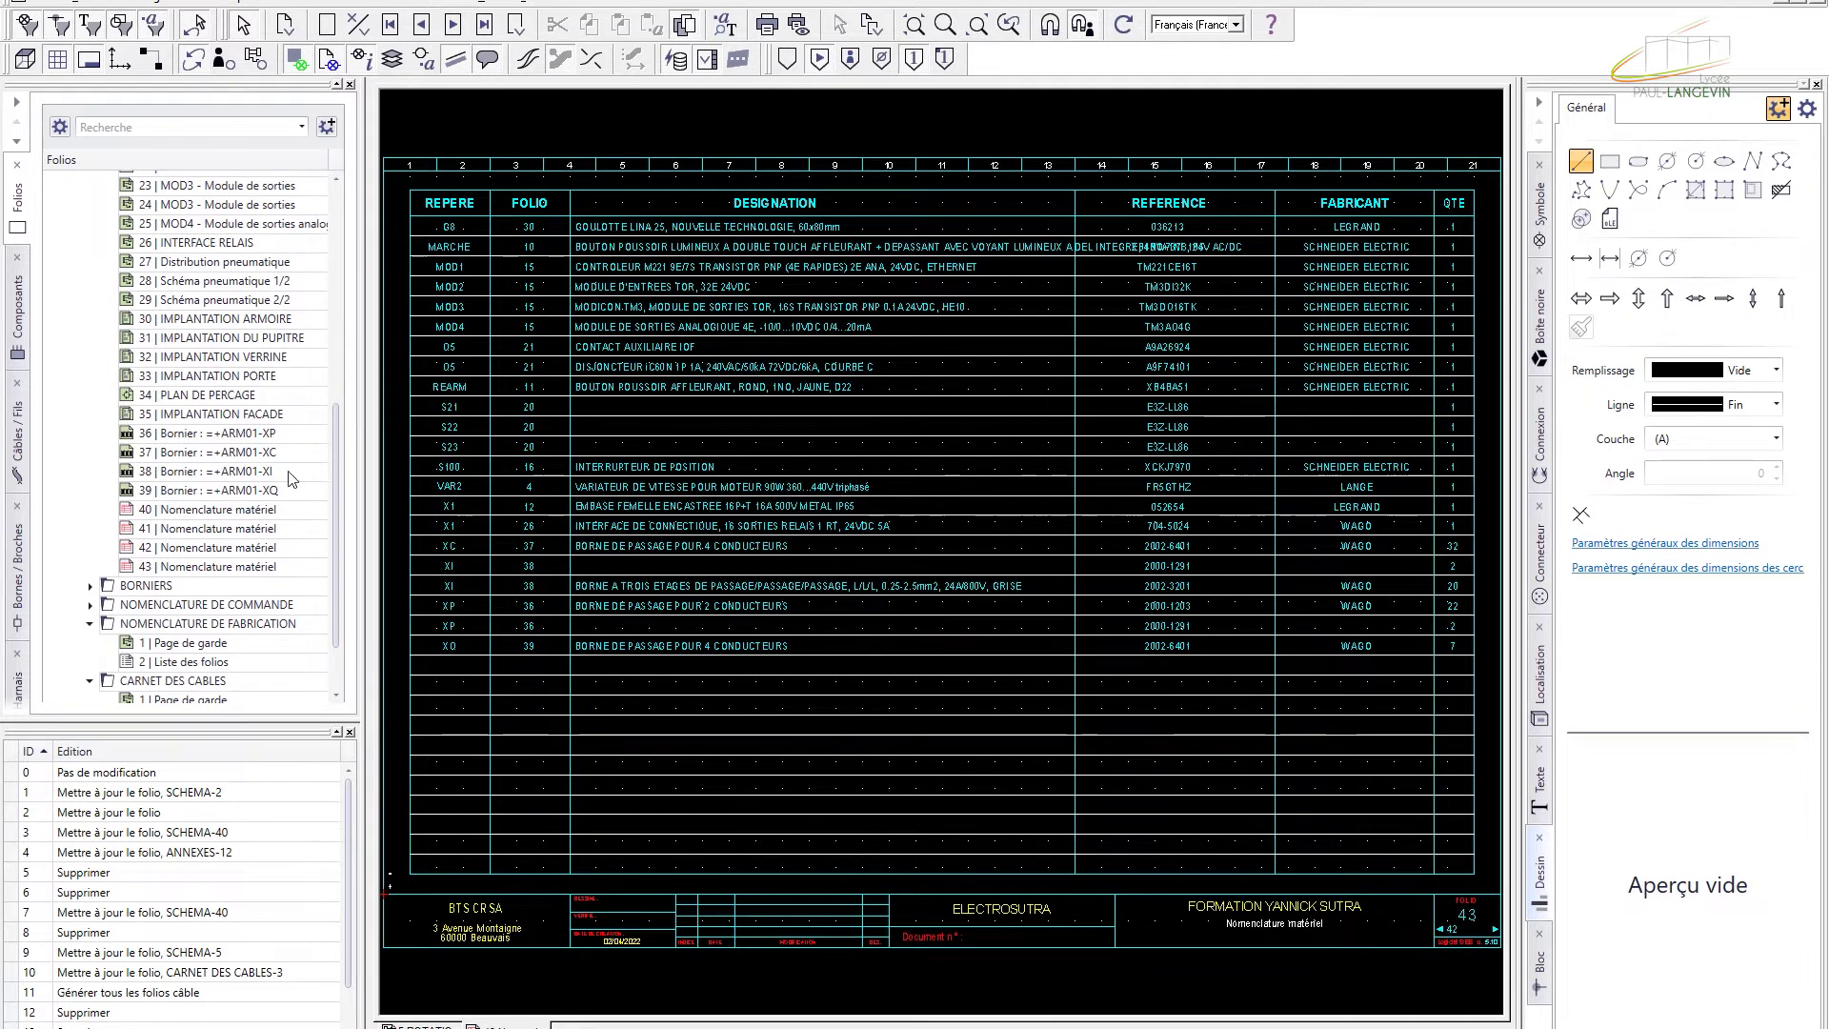
- Generate the "Liste des repères de fils avec tenant/aboutissant" for SCHEMA folios 3 DISTRIBUTION ENERGIE to 26 INTERFACE RELAIS
{"action": "left_click", "coordinate": [393, 3]}
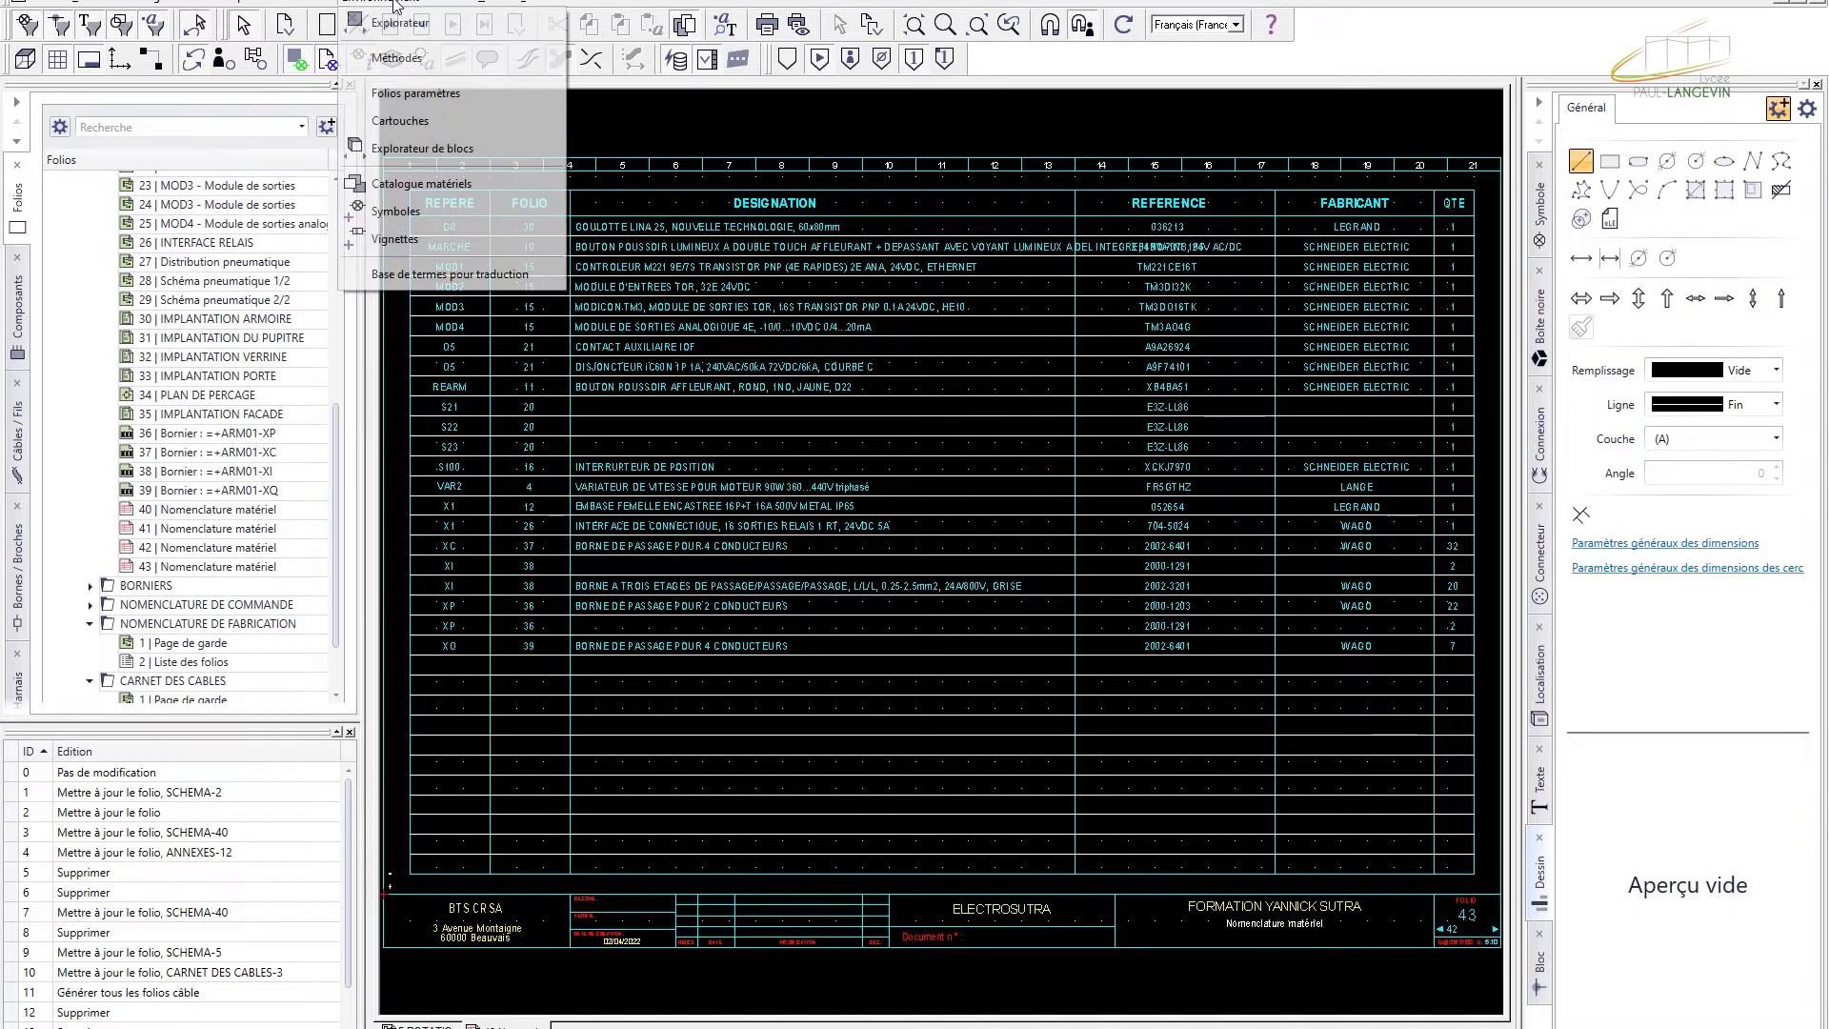
{"action": "mouse_move", "coordinate": [291, 3]}
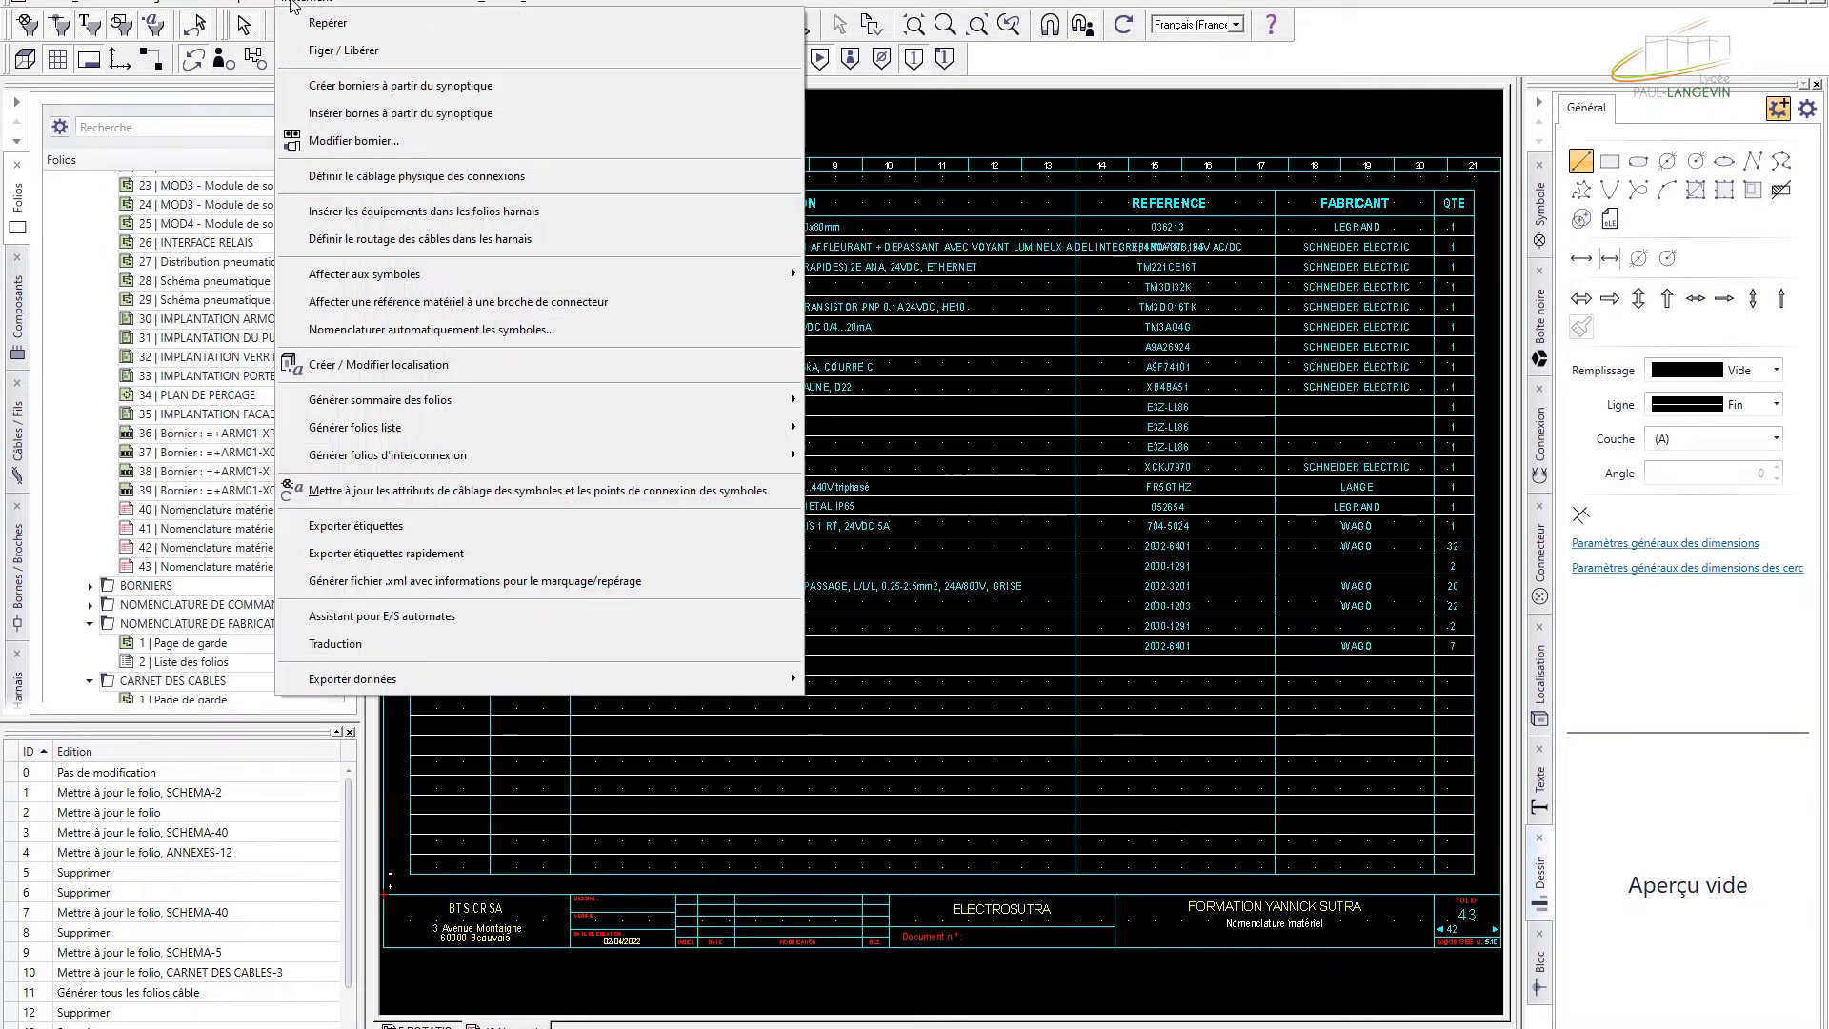
{"action": "mouse_move", "coordinate": [475, 422]}
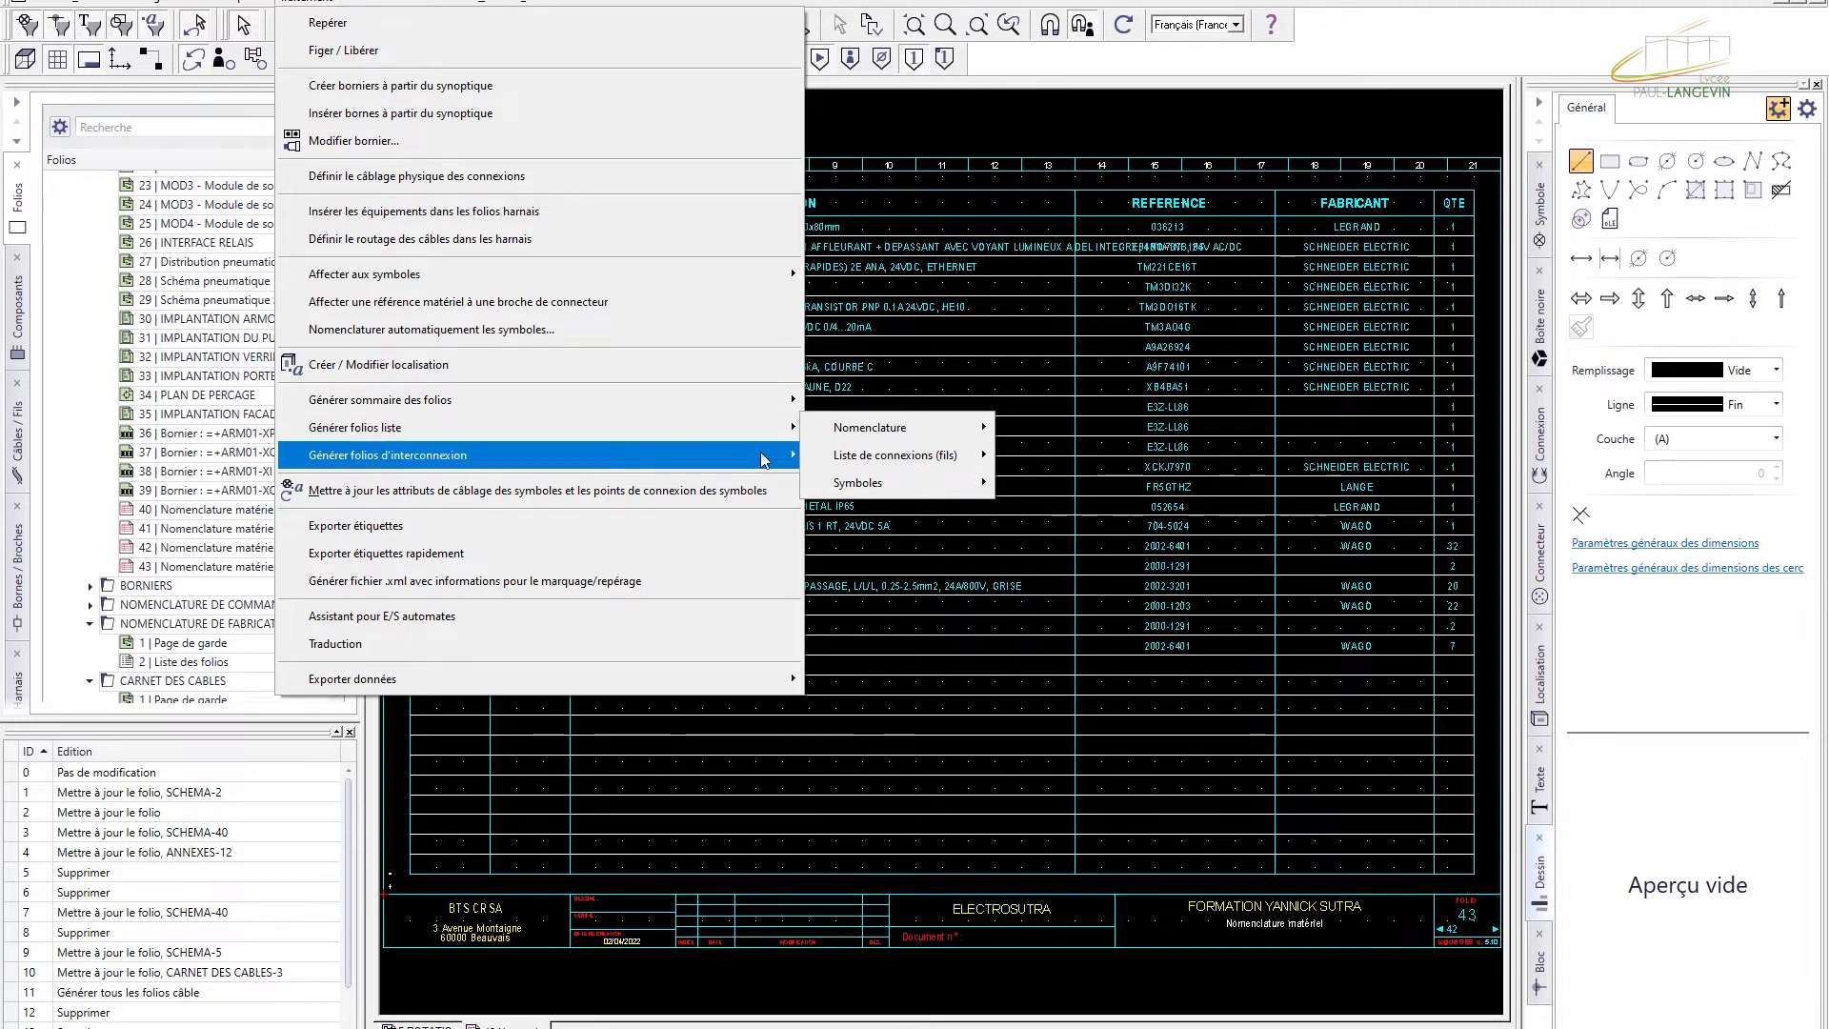
{"action": "mouse_move", "coordinate": [876, 458]}
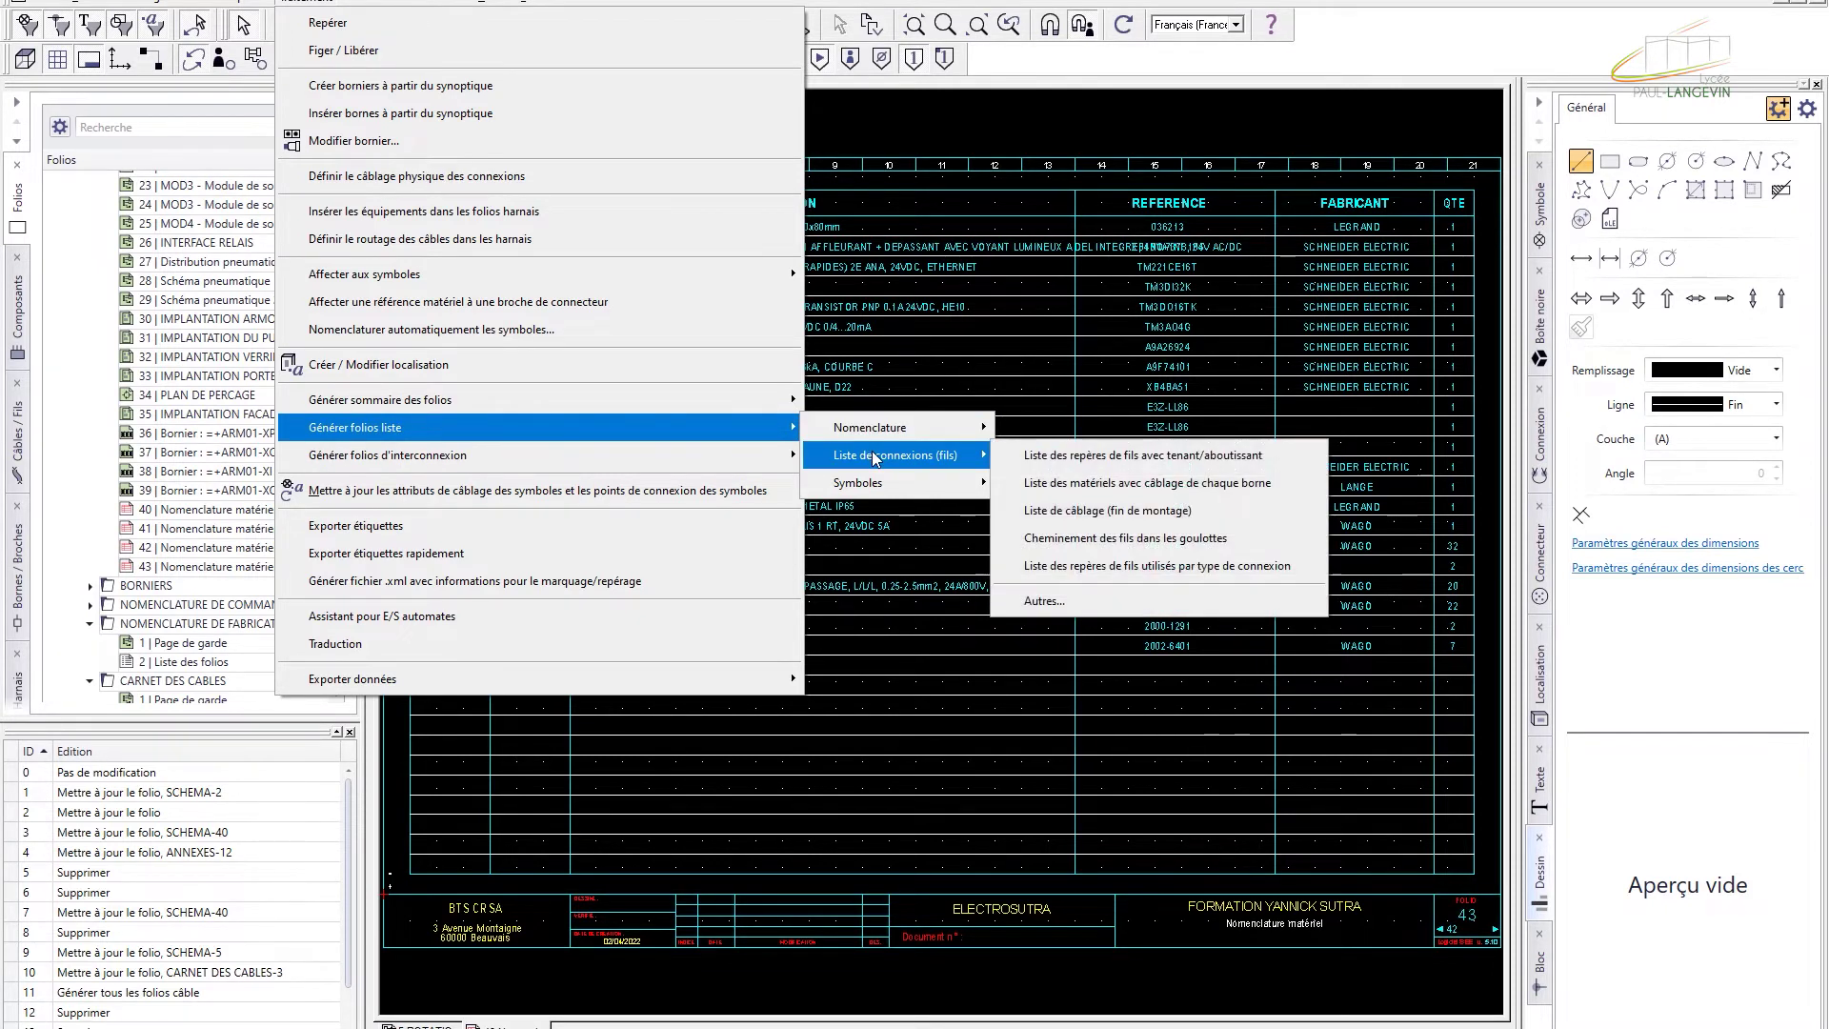
{"action": "left_click", "coordinate": [1061, 464]}
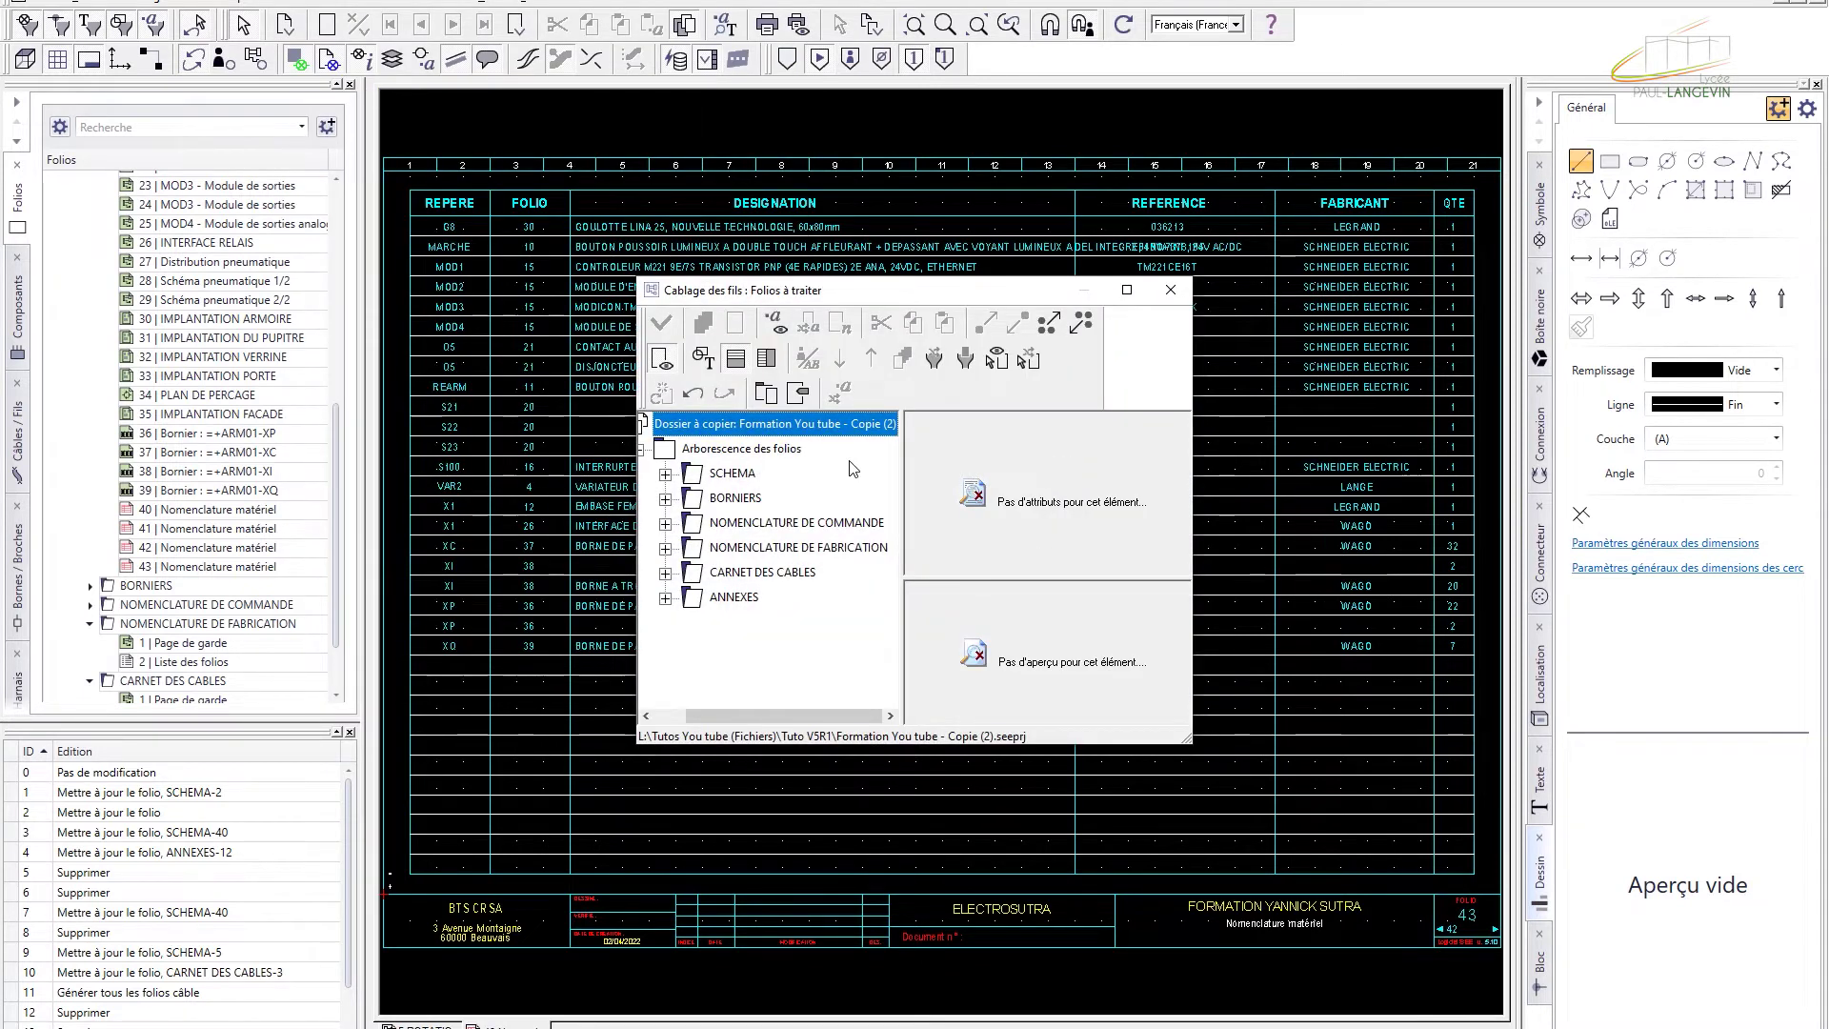
{"action": "left_click", "coordinate": [741, 473]}
{"action": "double_click", "coordinate": [741, 473]}
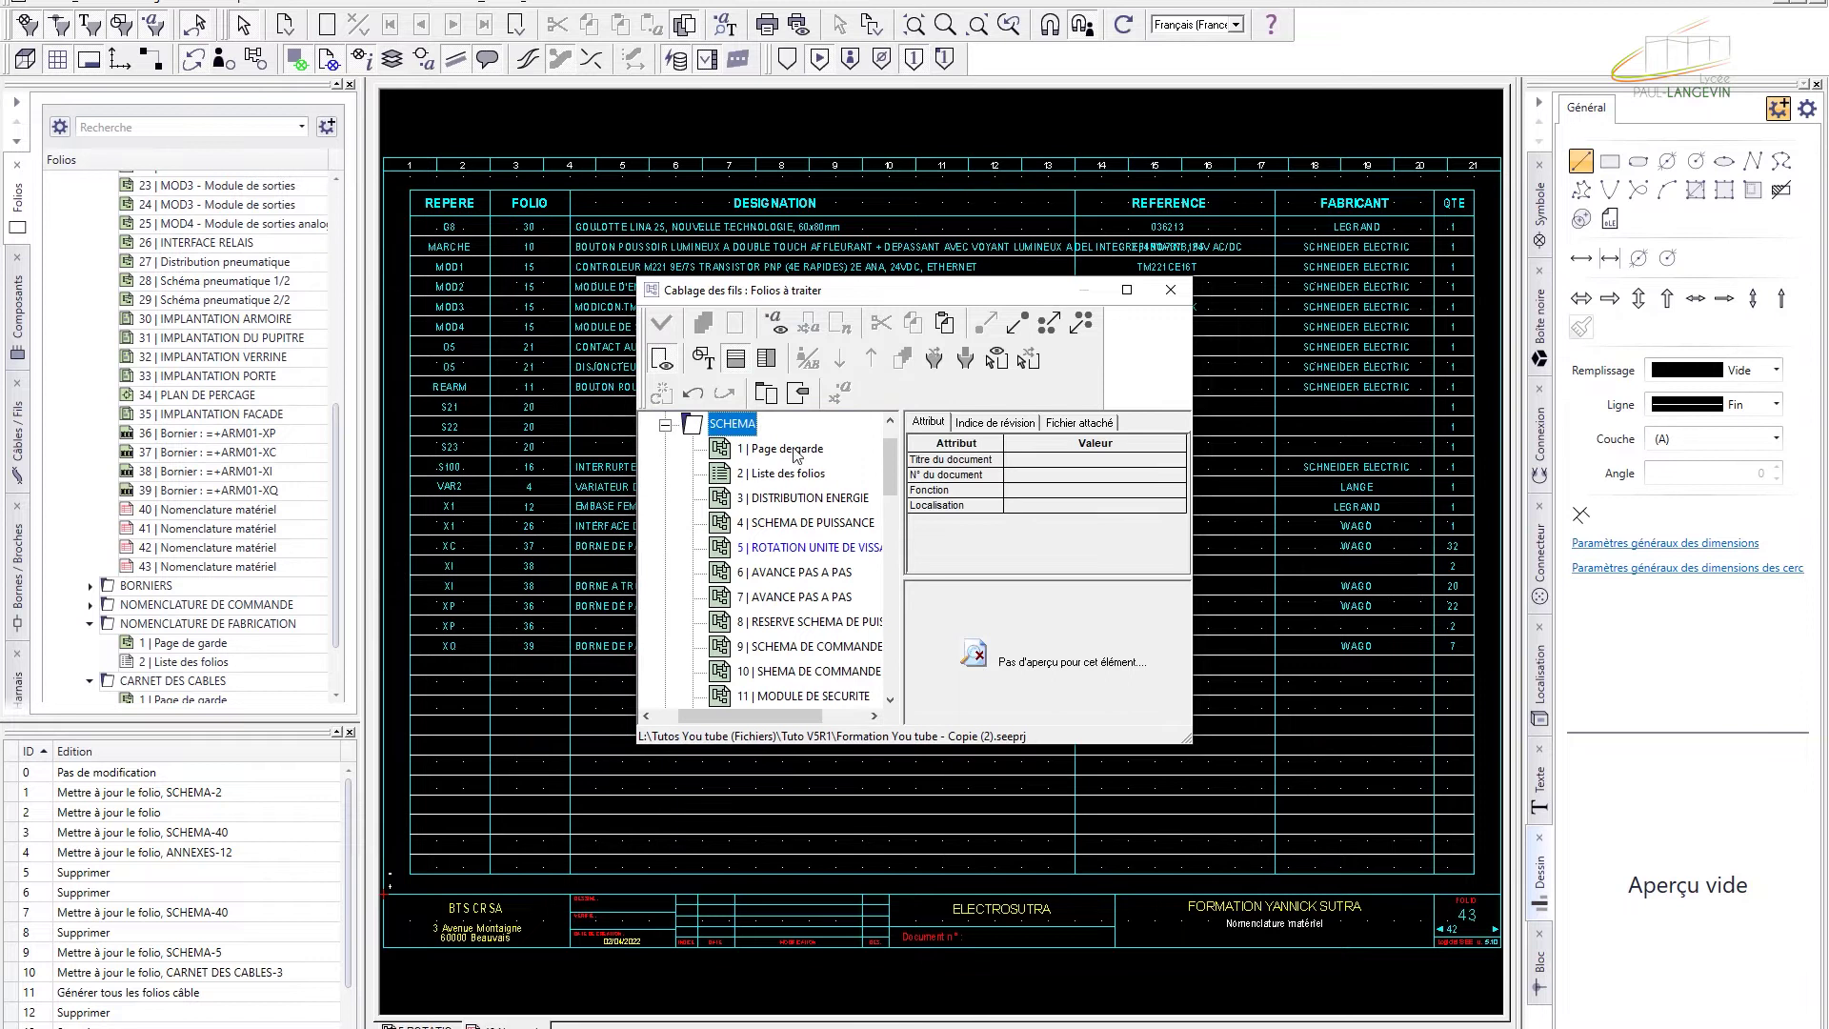
{"action": "left_click", "coordinate": [802, 474]}
{"action": "scroll", "coordinate": [814, 563], "scroll_direction": "down", "scroll_amount": 2}
{"action": "scroll", "coordinate": [814, 567], "scroll_direction": "down", "scroll_amount": 4}
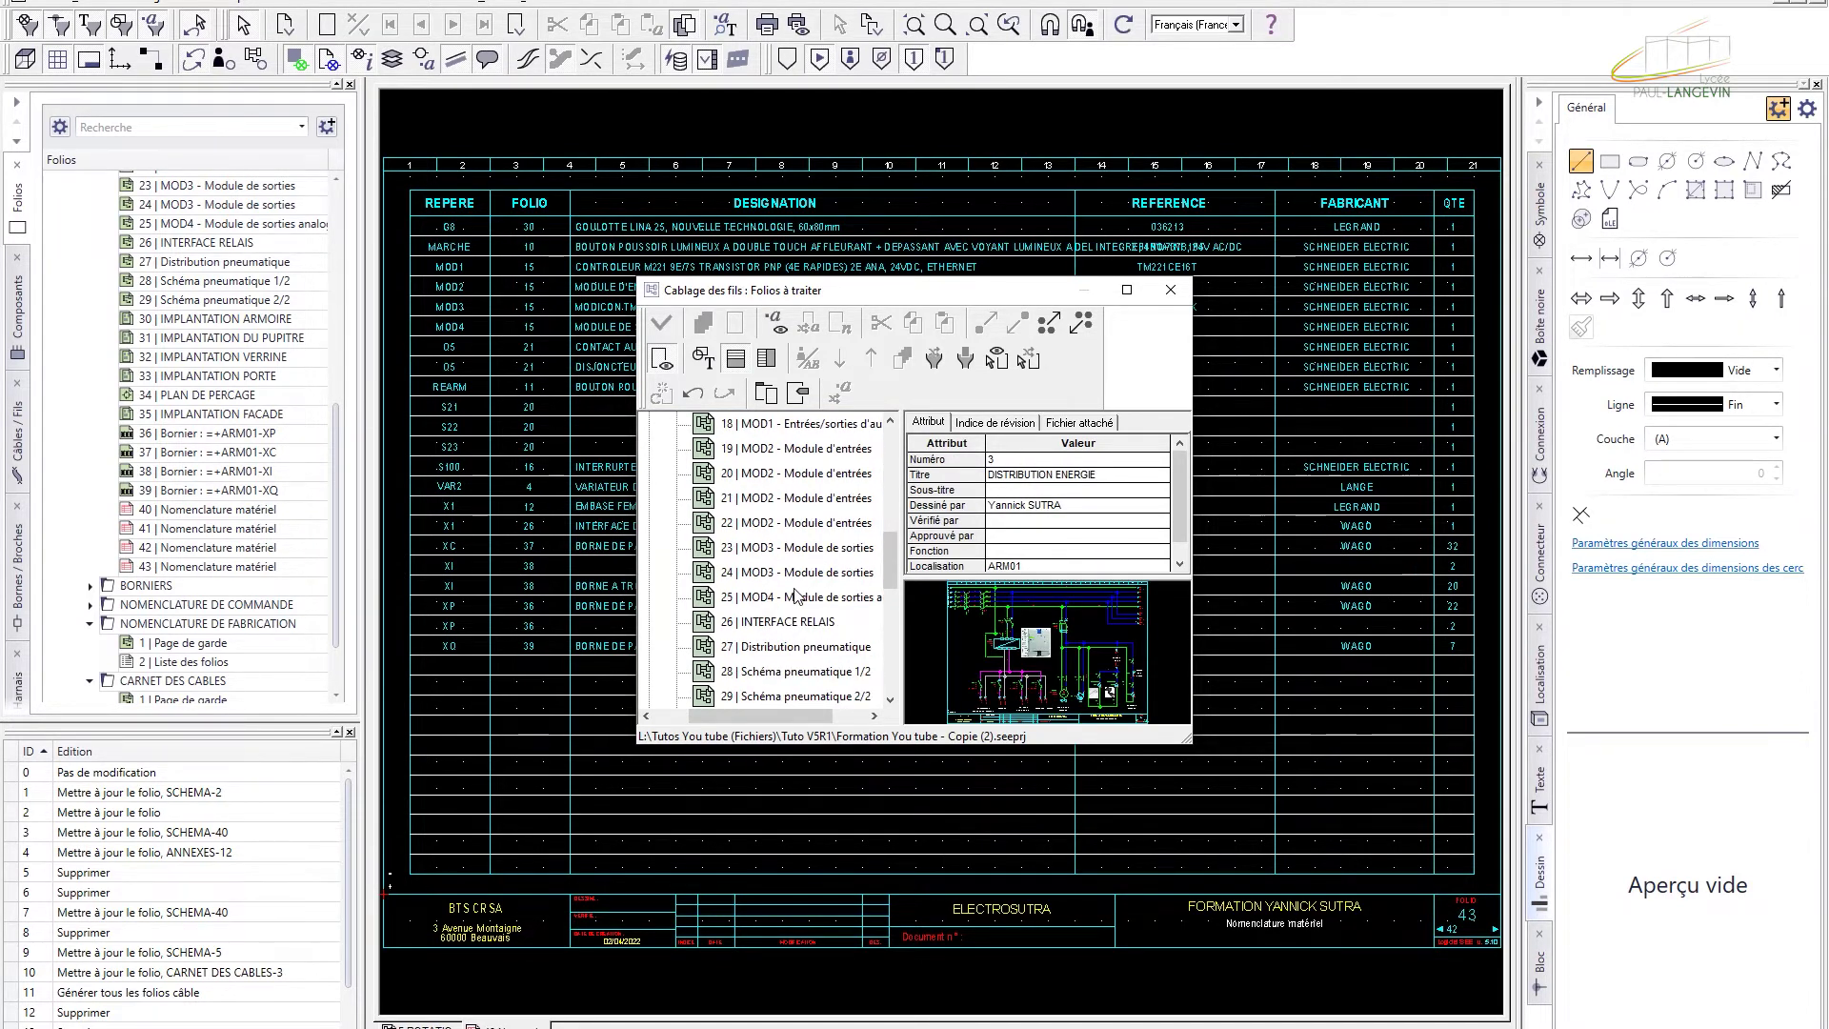
{"action": "scroll", "coordinate": [795, 597], "scroll_direction": "down", "scroll_amount": 1}
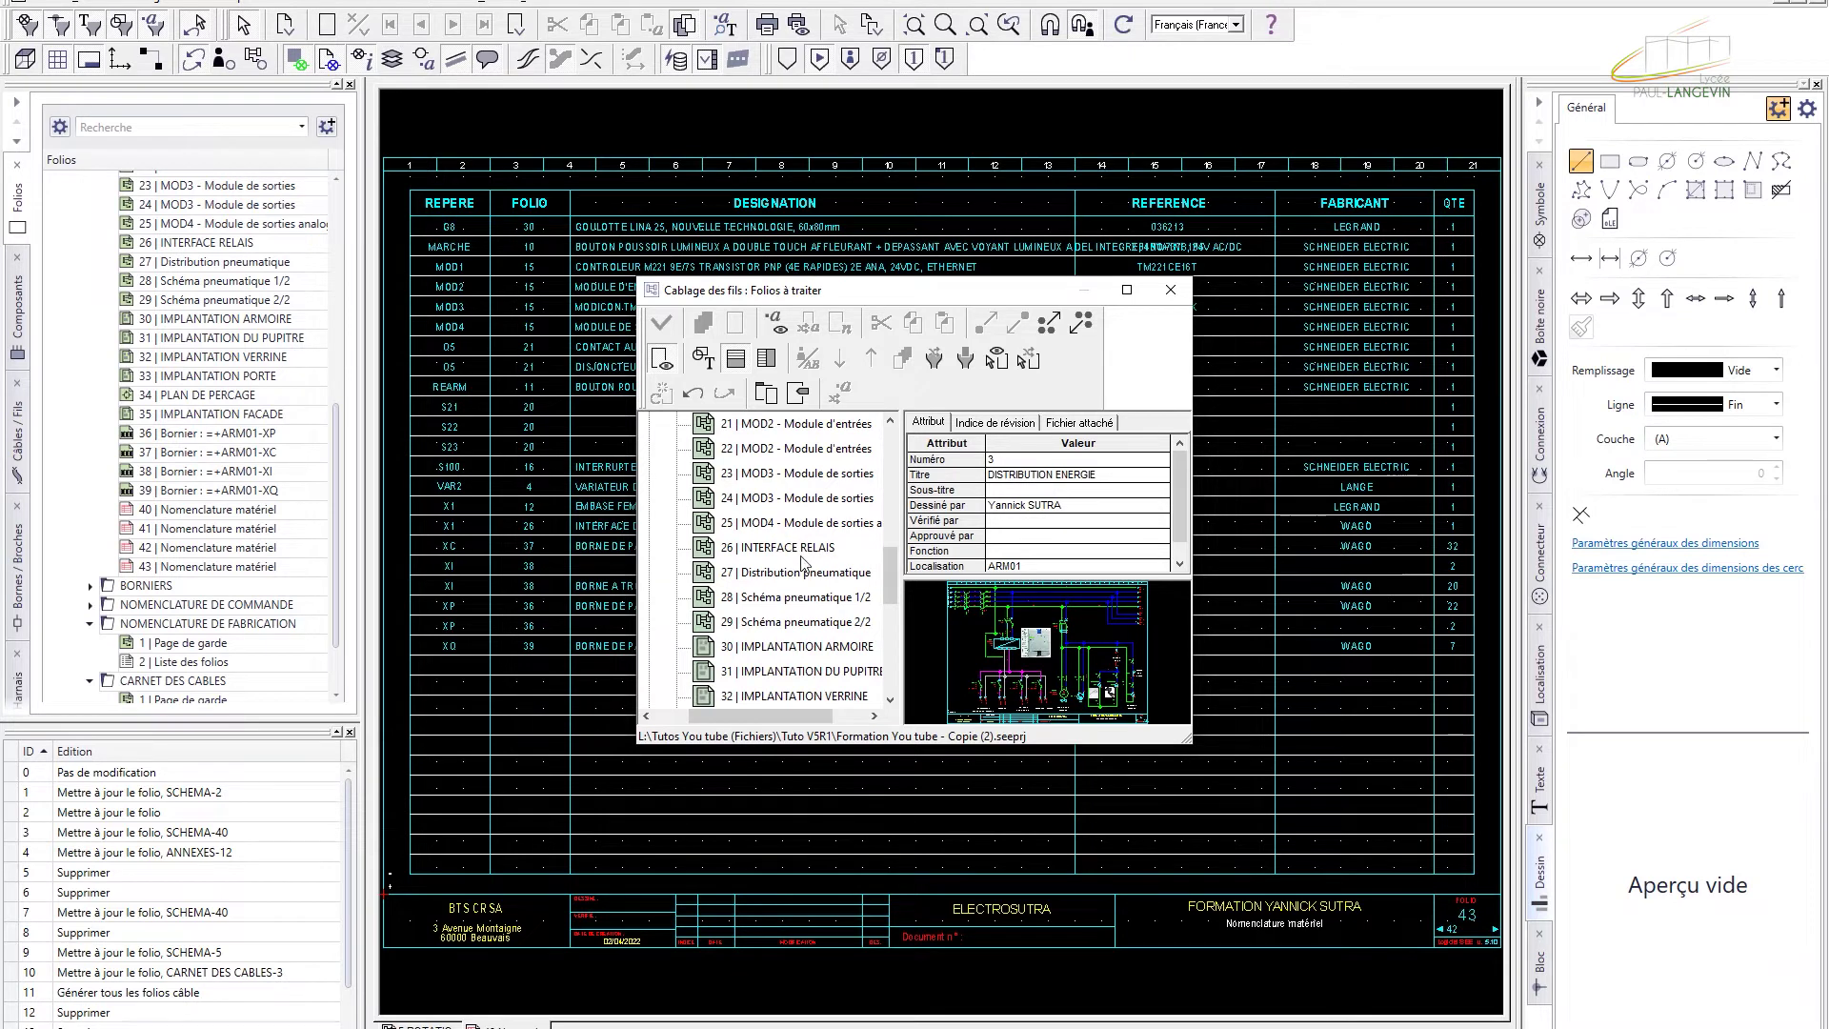
{"action": "left_click", "coordinate": [805, 548], "text": "shift"}
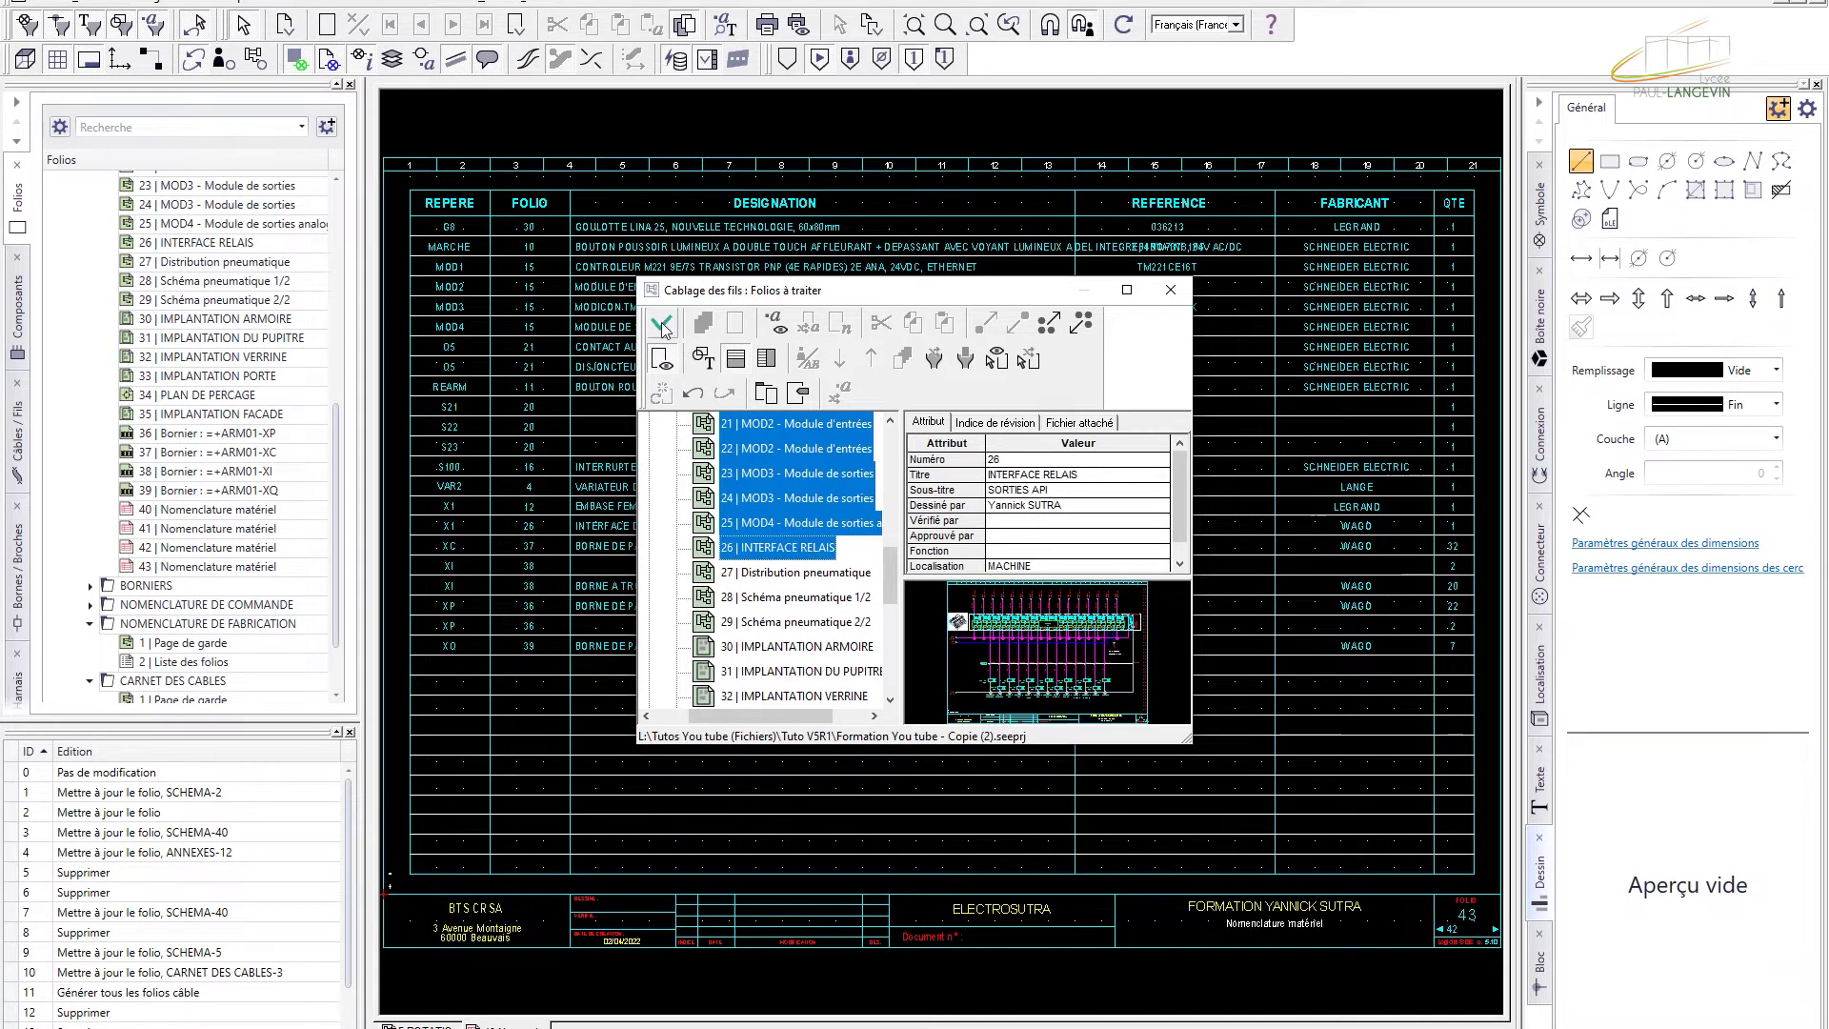
{"action": "left_click", "coordinate": [661, 325]}
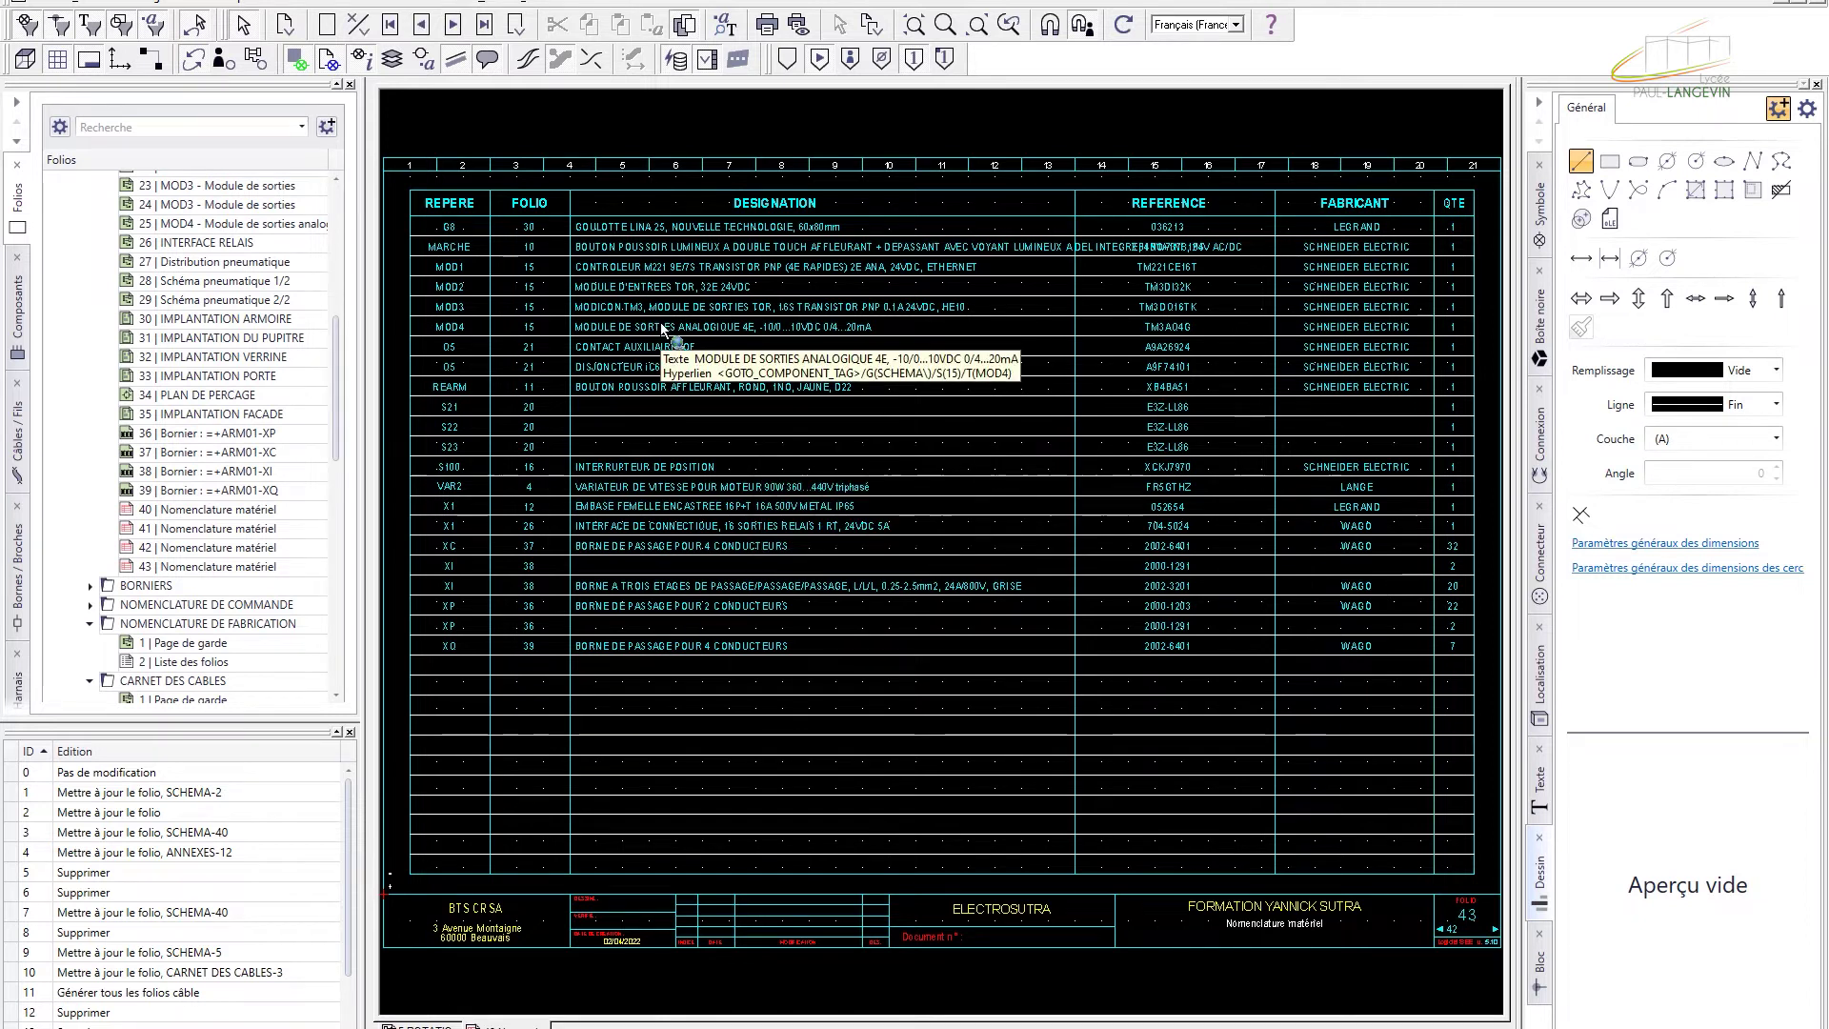
- Open Liste des repères de fils folio 35 under ANNEXES and examine the Tenant and Aboutissant entries for wire 66
{"action": "scroll", "coordinate": [316, 429], "scroll_direction": "down", "scroll_amount": 8}
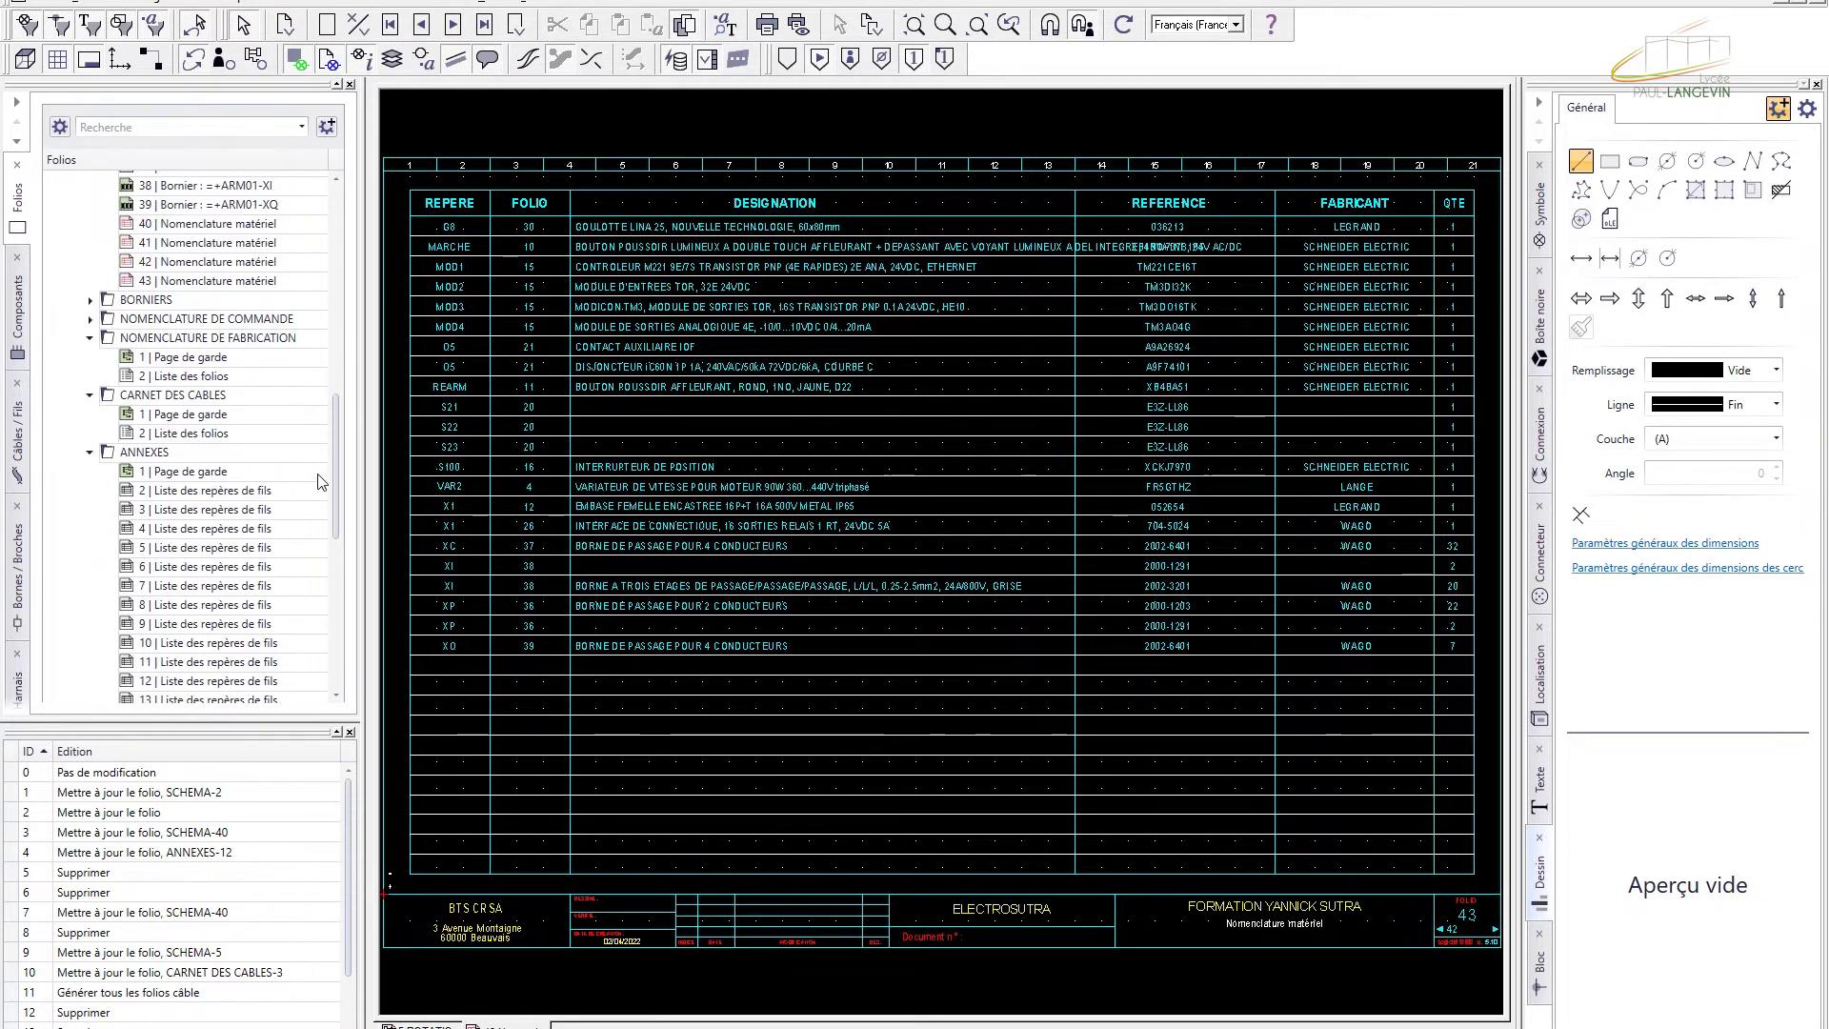
{"action": "scroll", "coordinate": [319, 488], "scroll_direction": "down", "scroll_amount": 5}
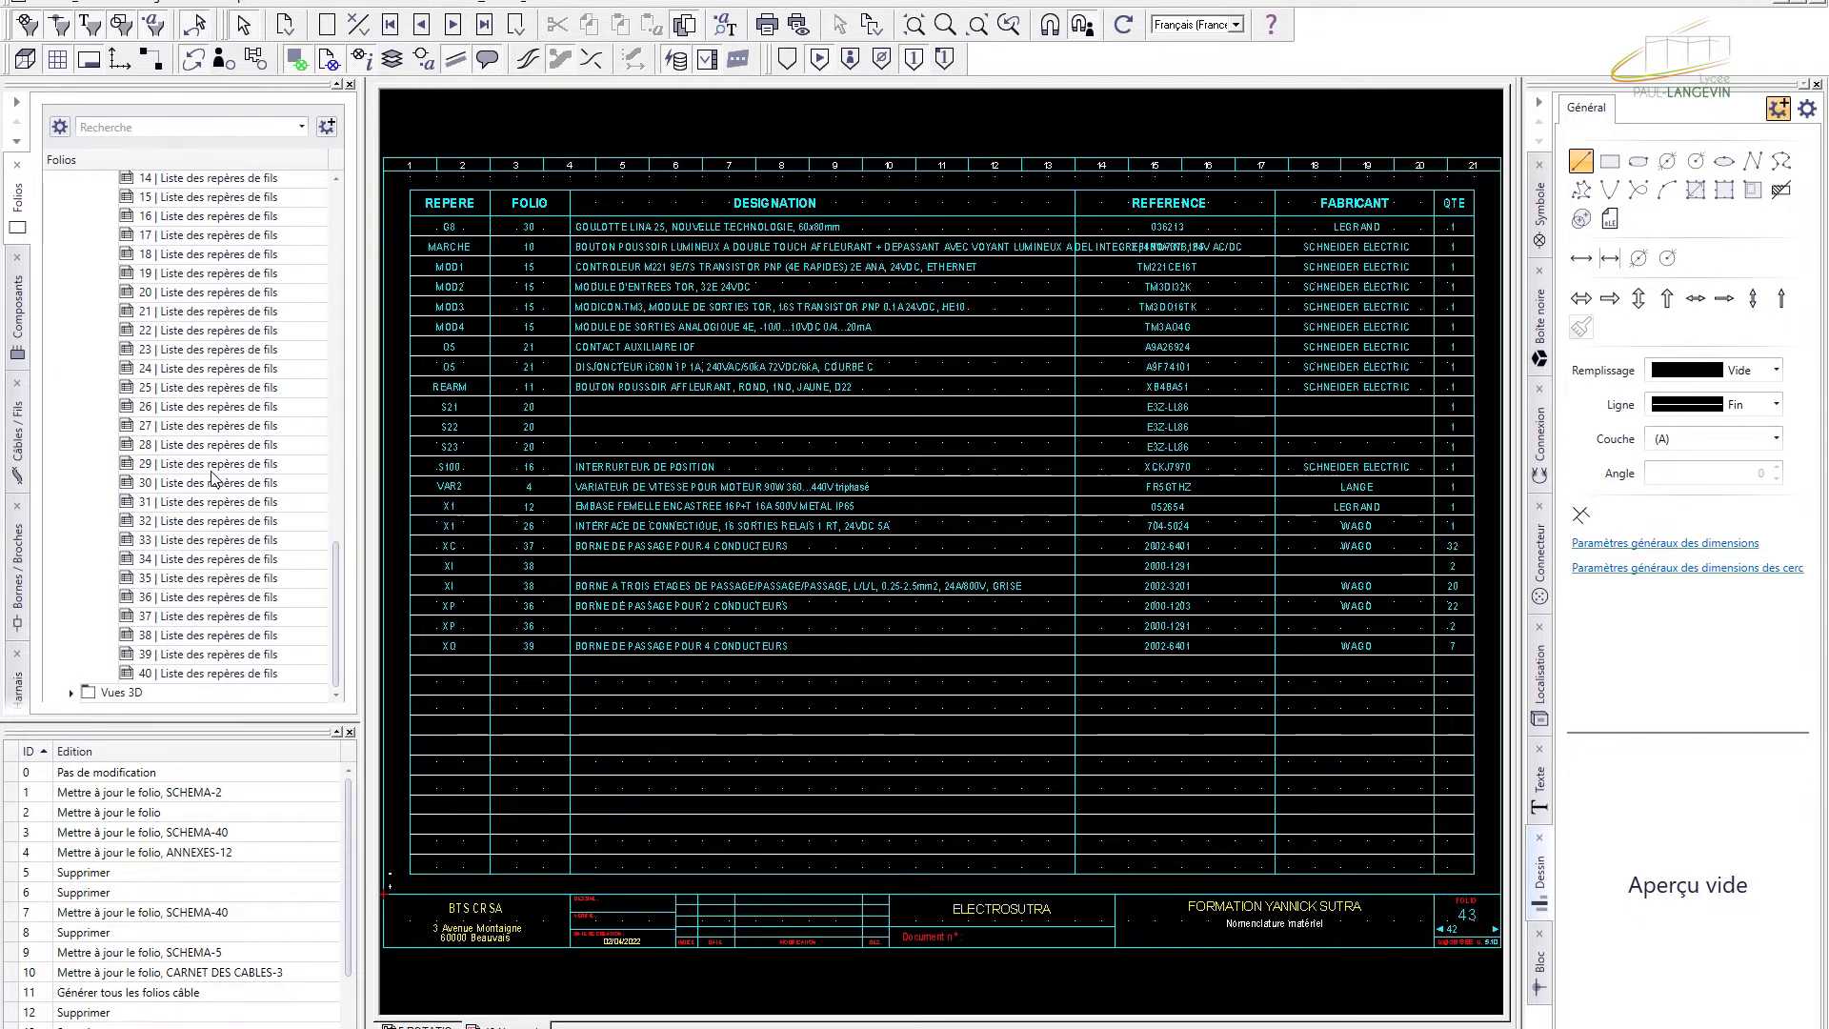
{"action": "left_click", "coordinate": [179, 578]}
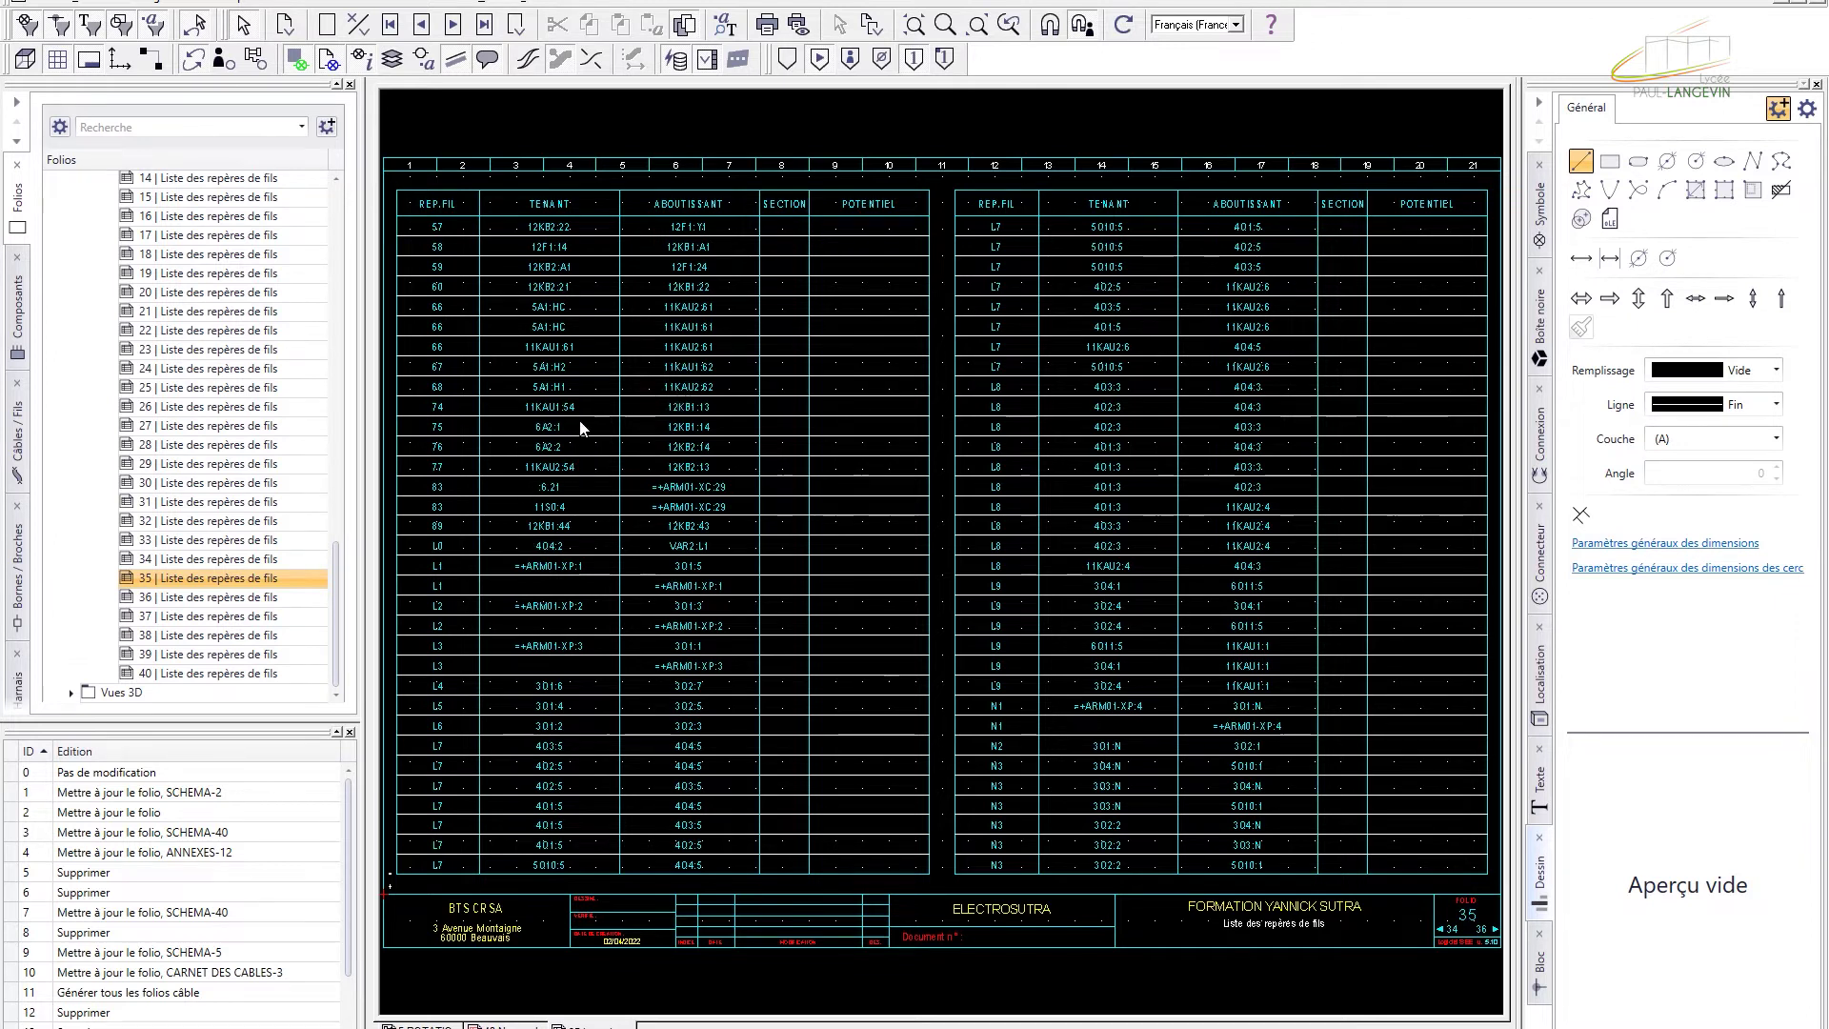
{"action": "scroll", "coordinate": [578, 357], "scroll_direction": "up", "scroll_amount": 3}
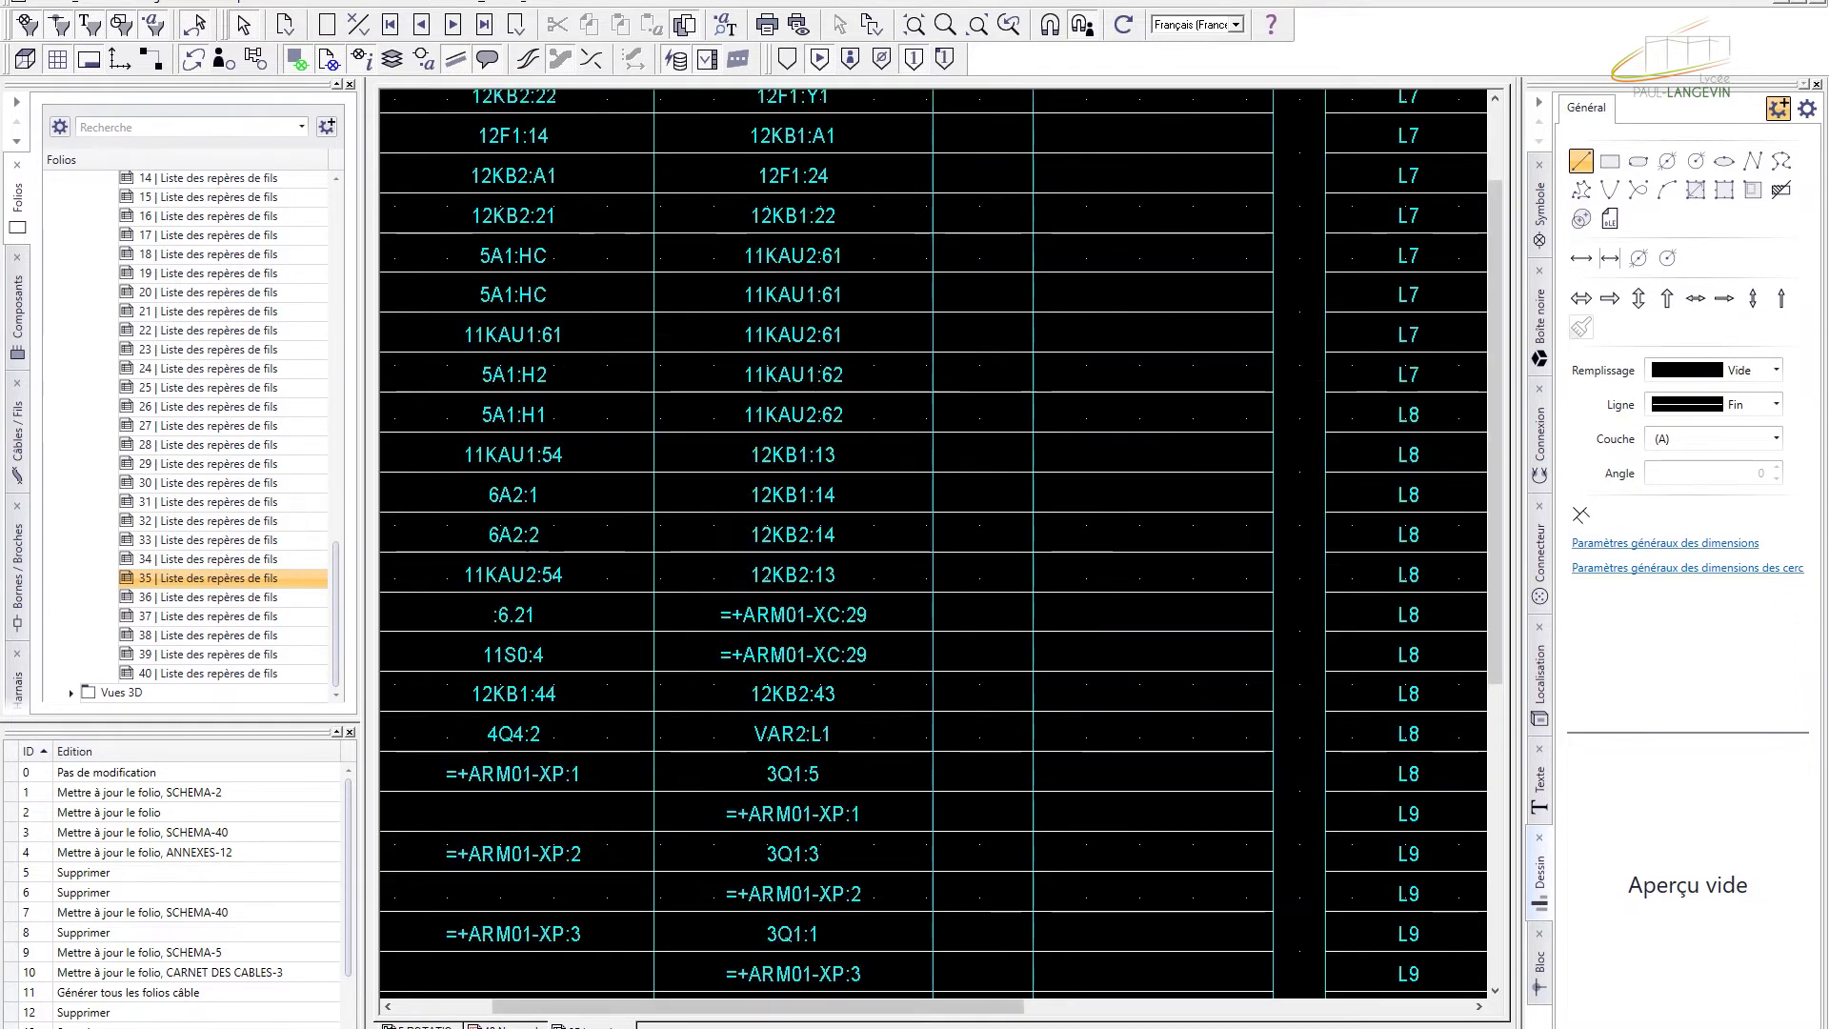
{"action": "left_click_drag", "start_coordinate": [900, 1013], "coordinate": [805, 1012]}
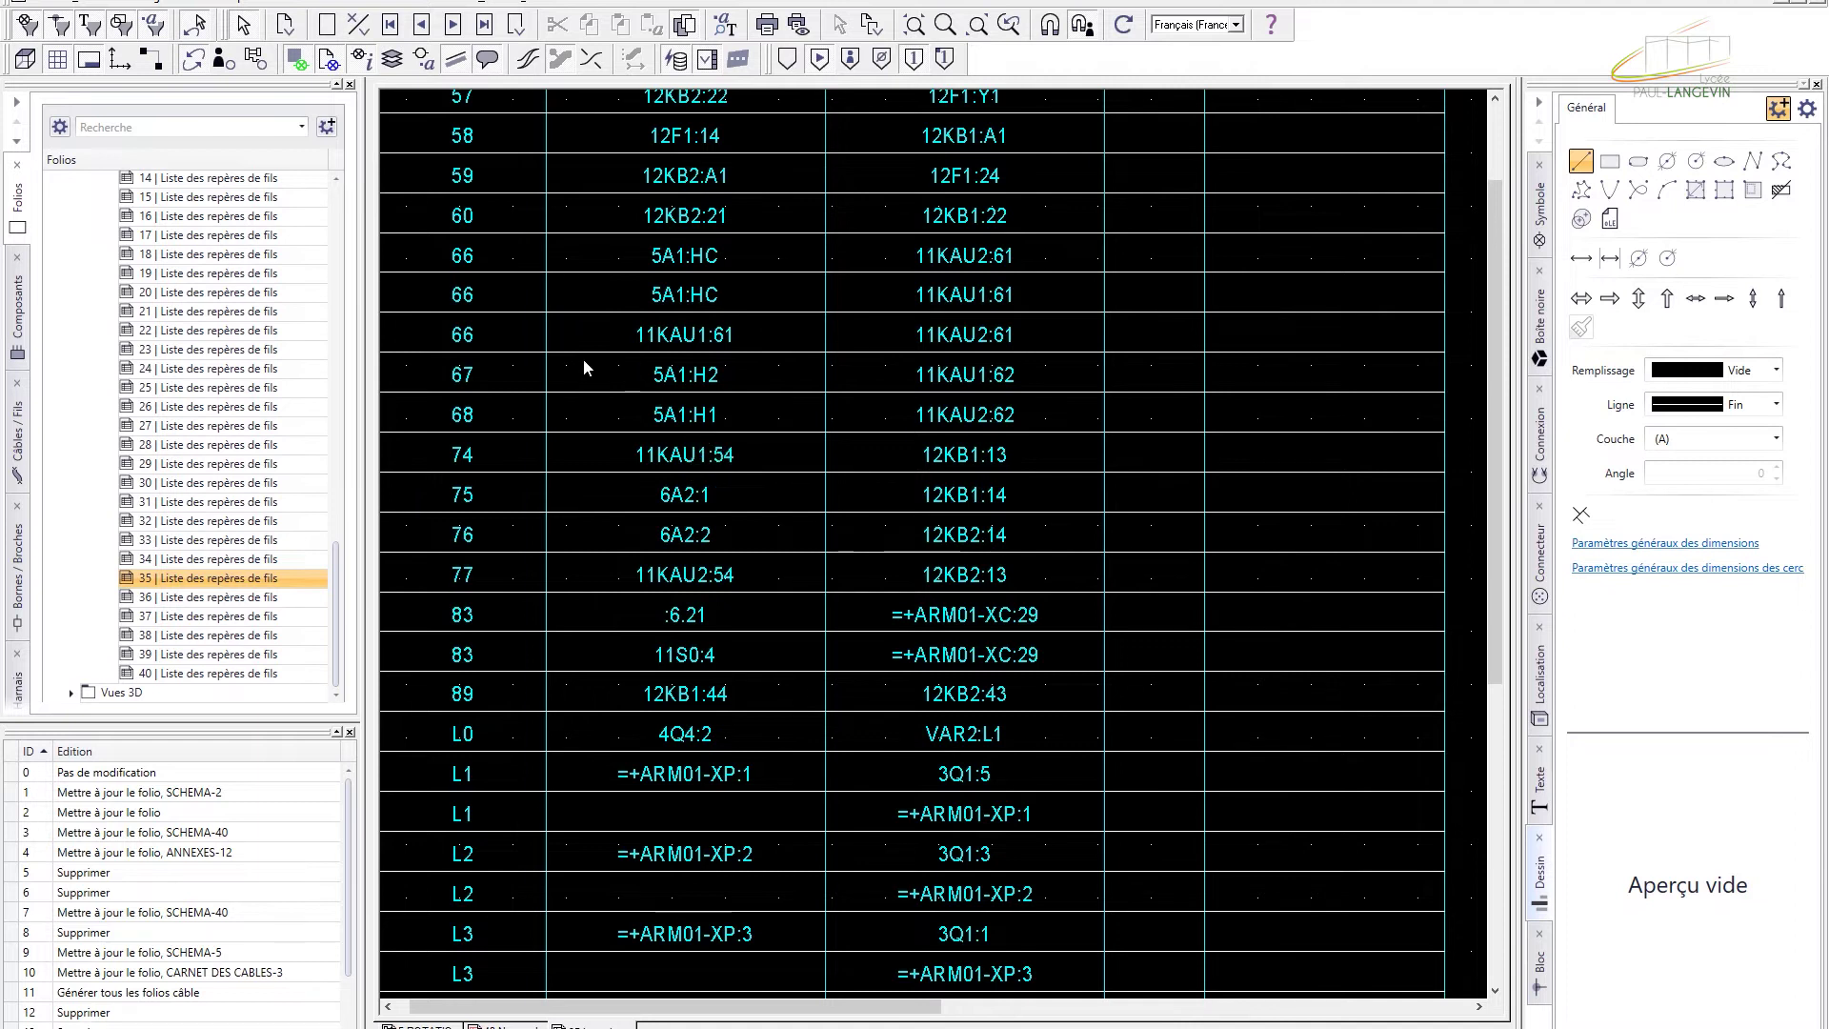
{"action": "scroll", "coordinate": [681, 356], "scroll_direction": "down", "scroll_amount": 3}
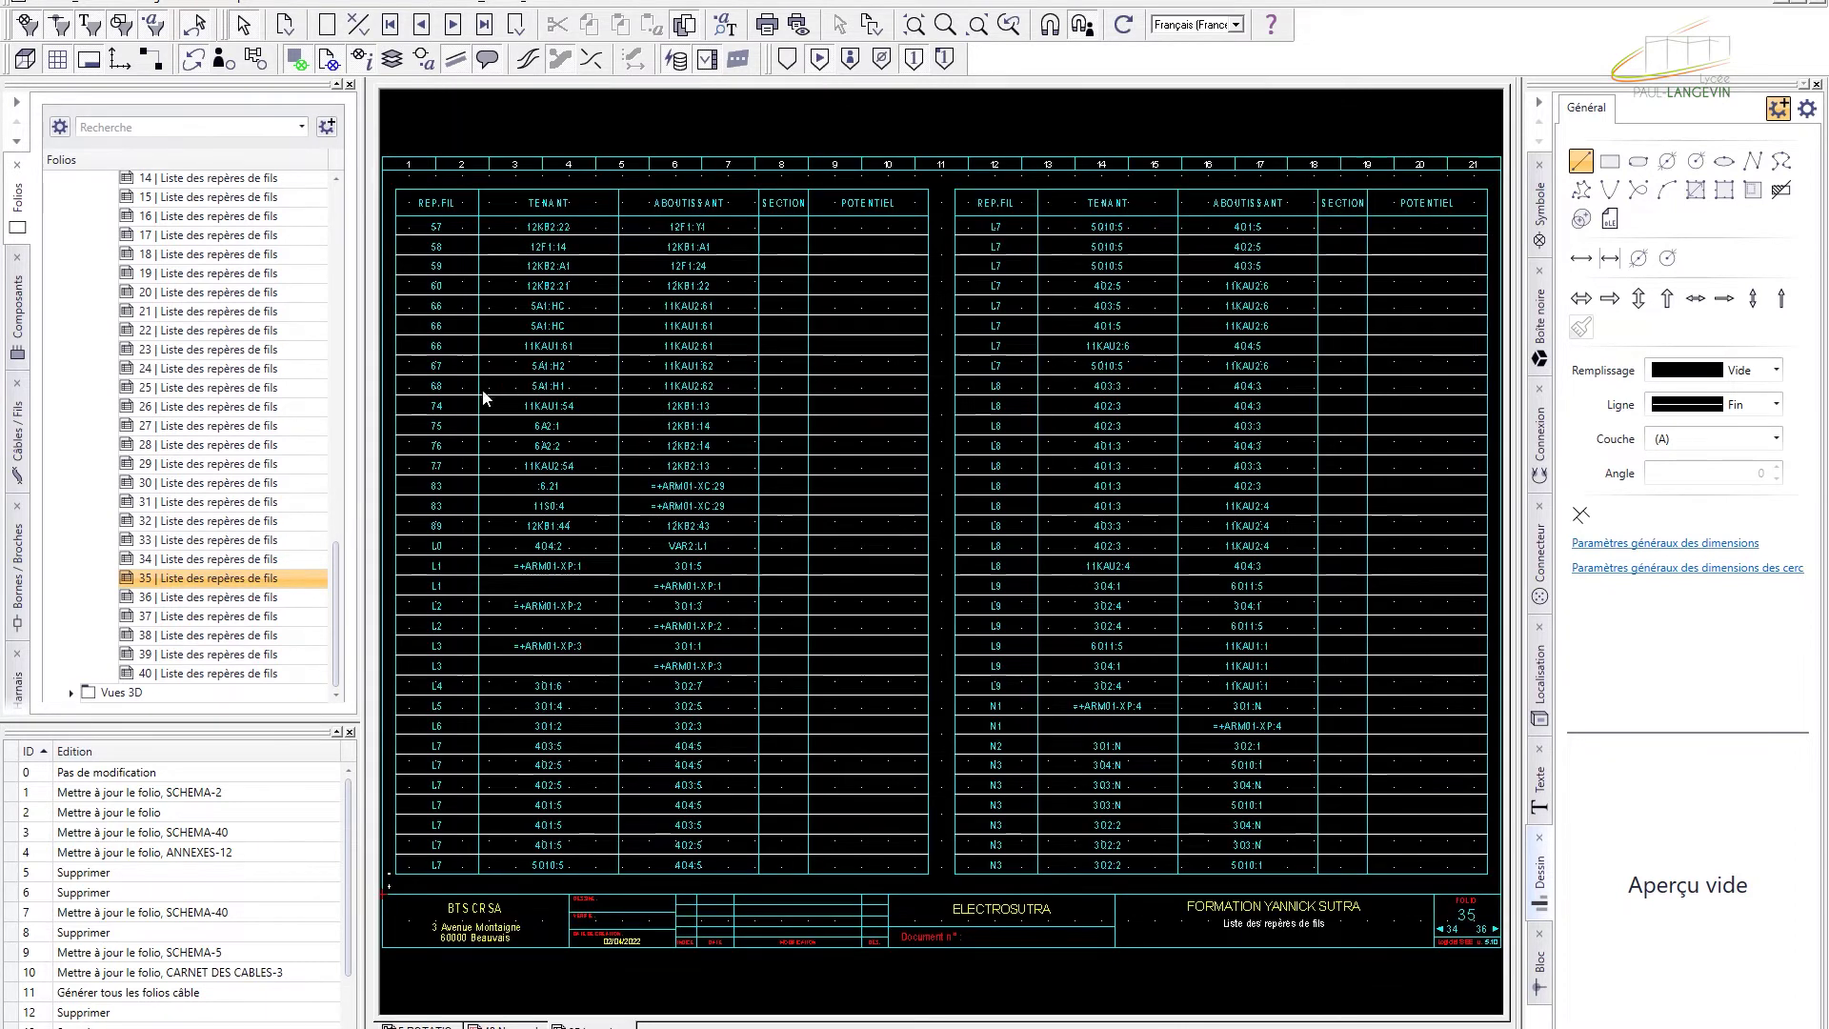
{"action": "scroll", "coordinate": [471, 391], "scroll_direction": "up", "scroll_amount": 3}
{"action": "left_click_drag", "start_coordinate": [878, 1006], "coordinate": [833, 971]}
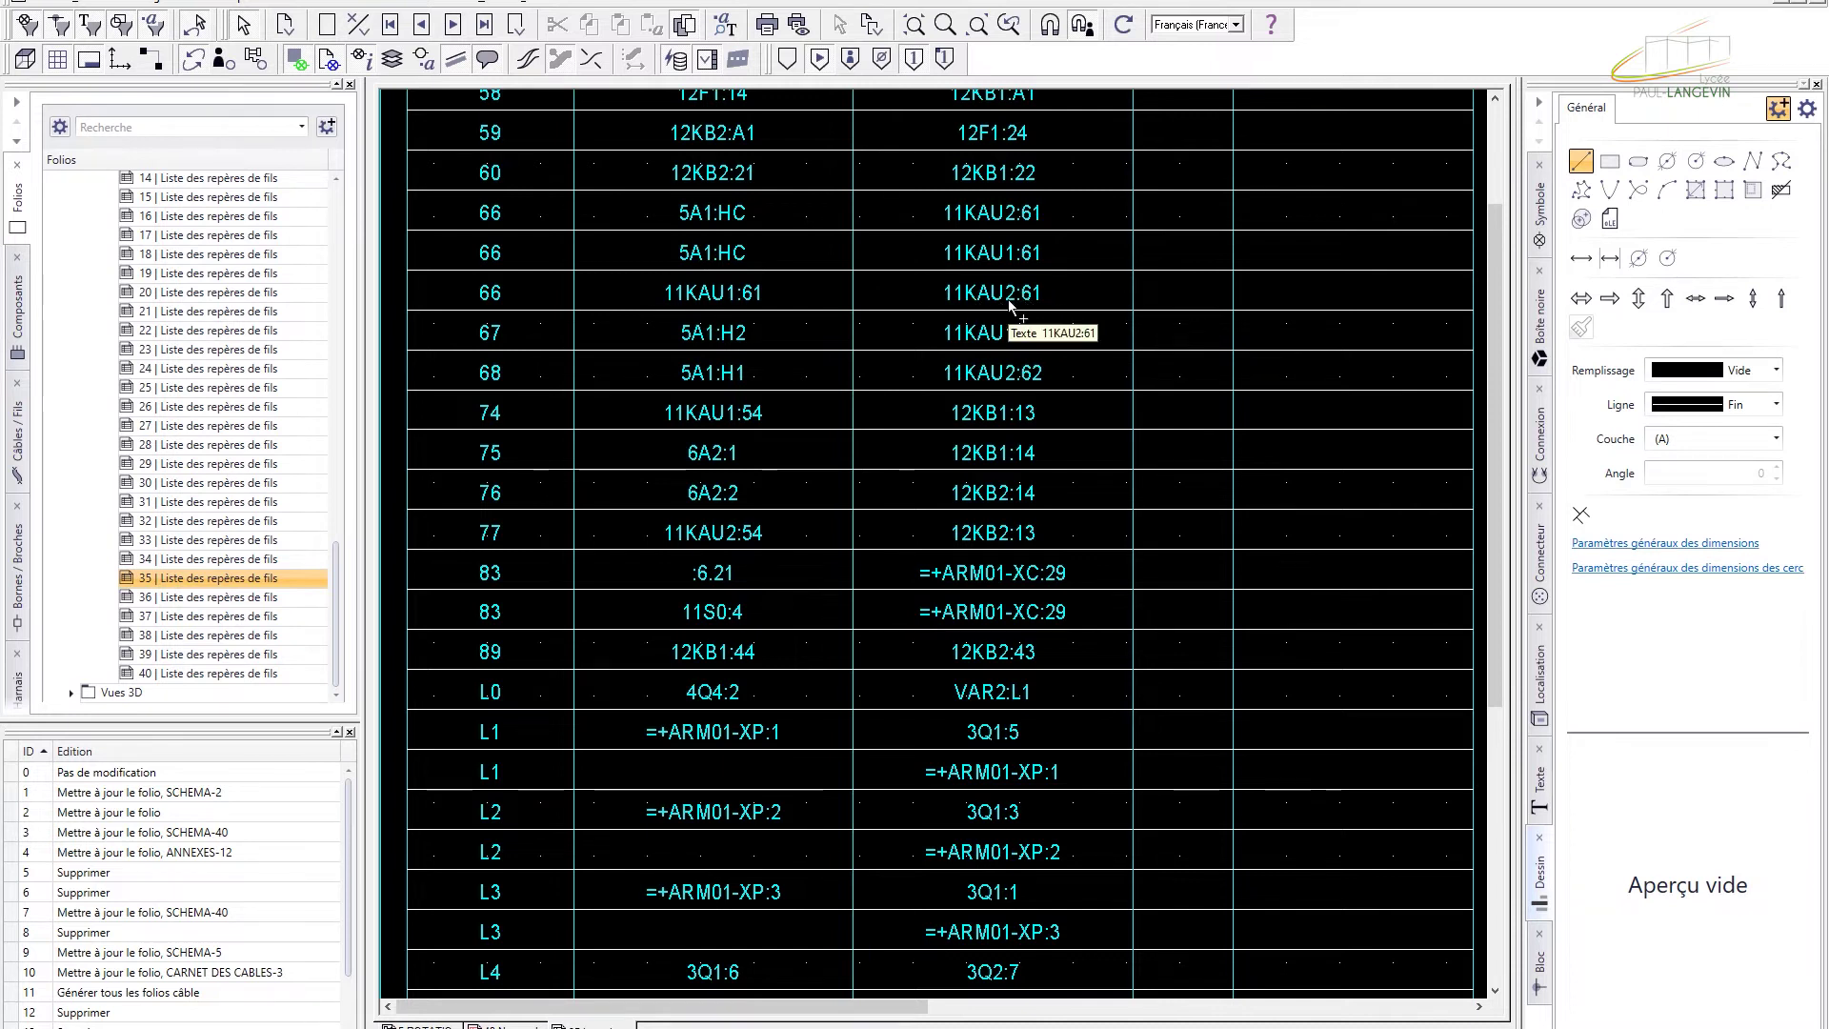
{"action": "scroll", "coordinate": [1009, 303], "scroll_direction": "up", "scroll_amount": 3}
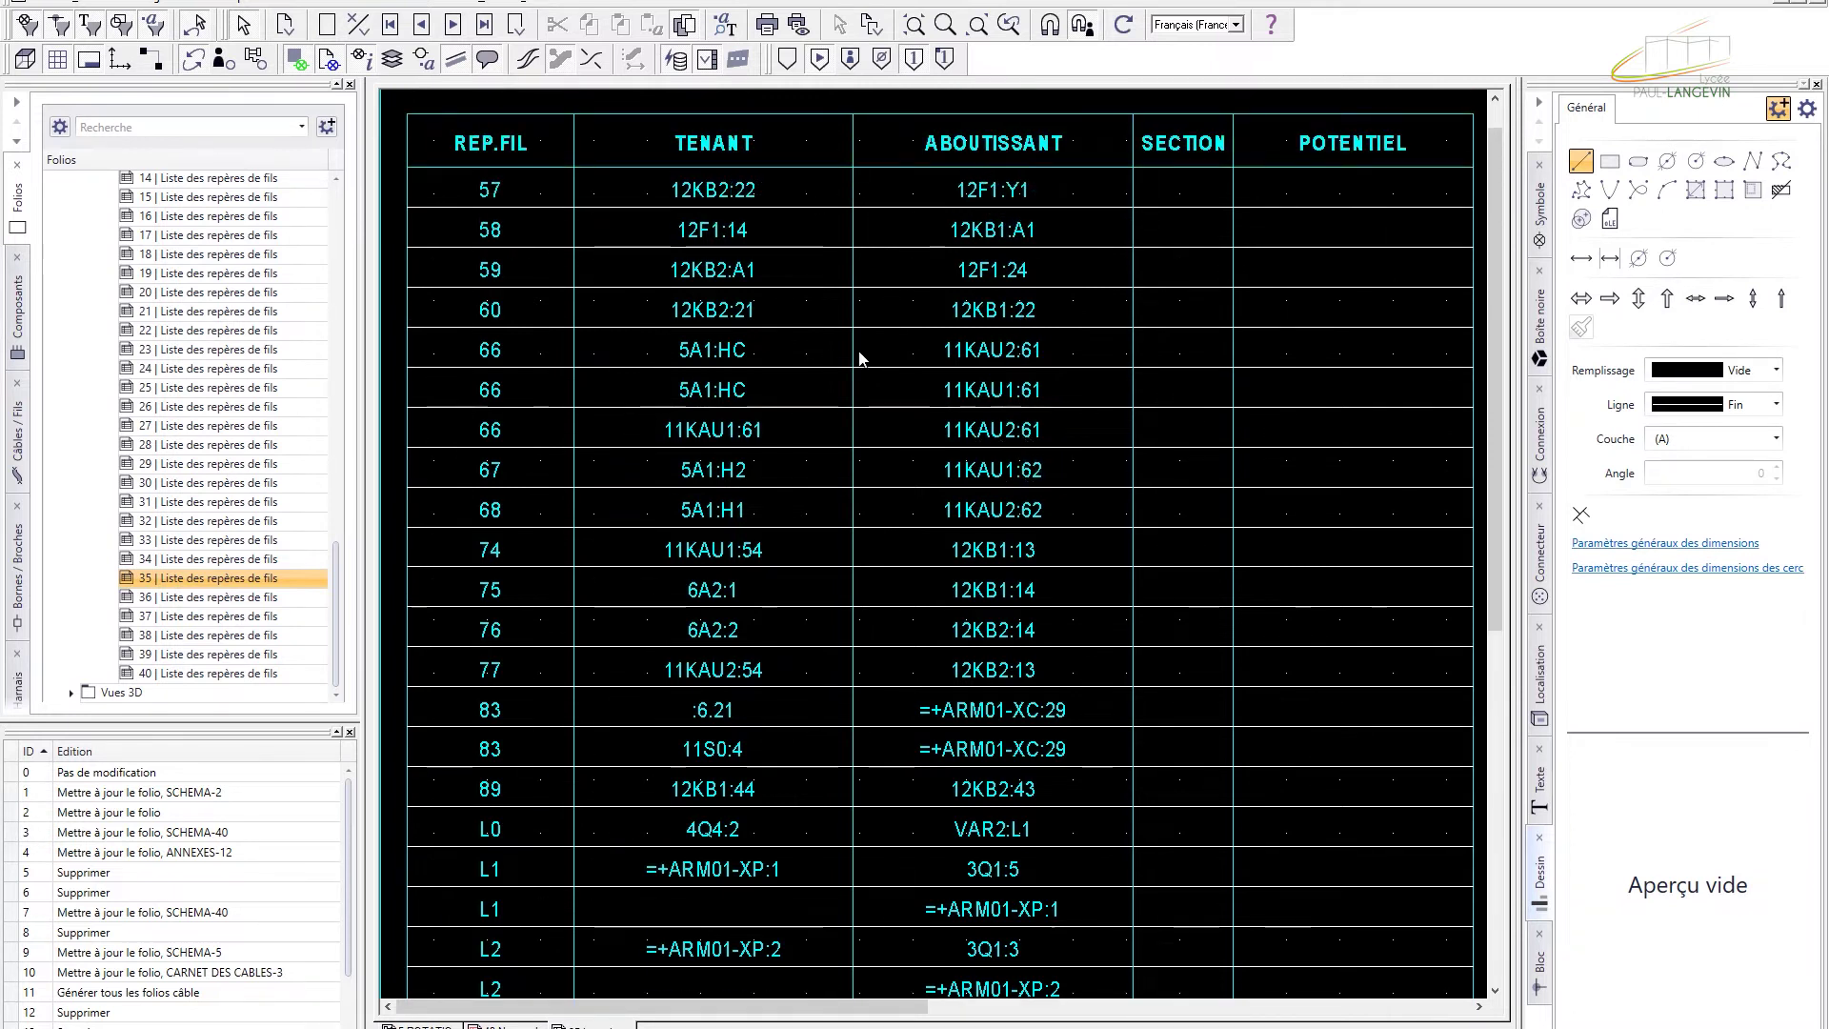
- Check wire 66 around contacts 11KAU1 and 11KAU2 on SCHEMA folio 5 ROTATION UNITE DE VISSAGE, and return to wire list folio 35
{"action": "left_click_drag", "start_coordinate": [334, 614], "coordinate": [318, 252]}
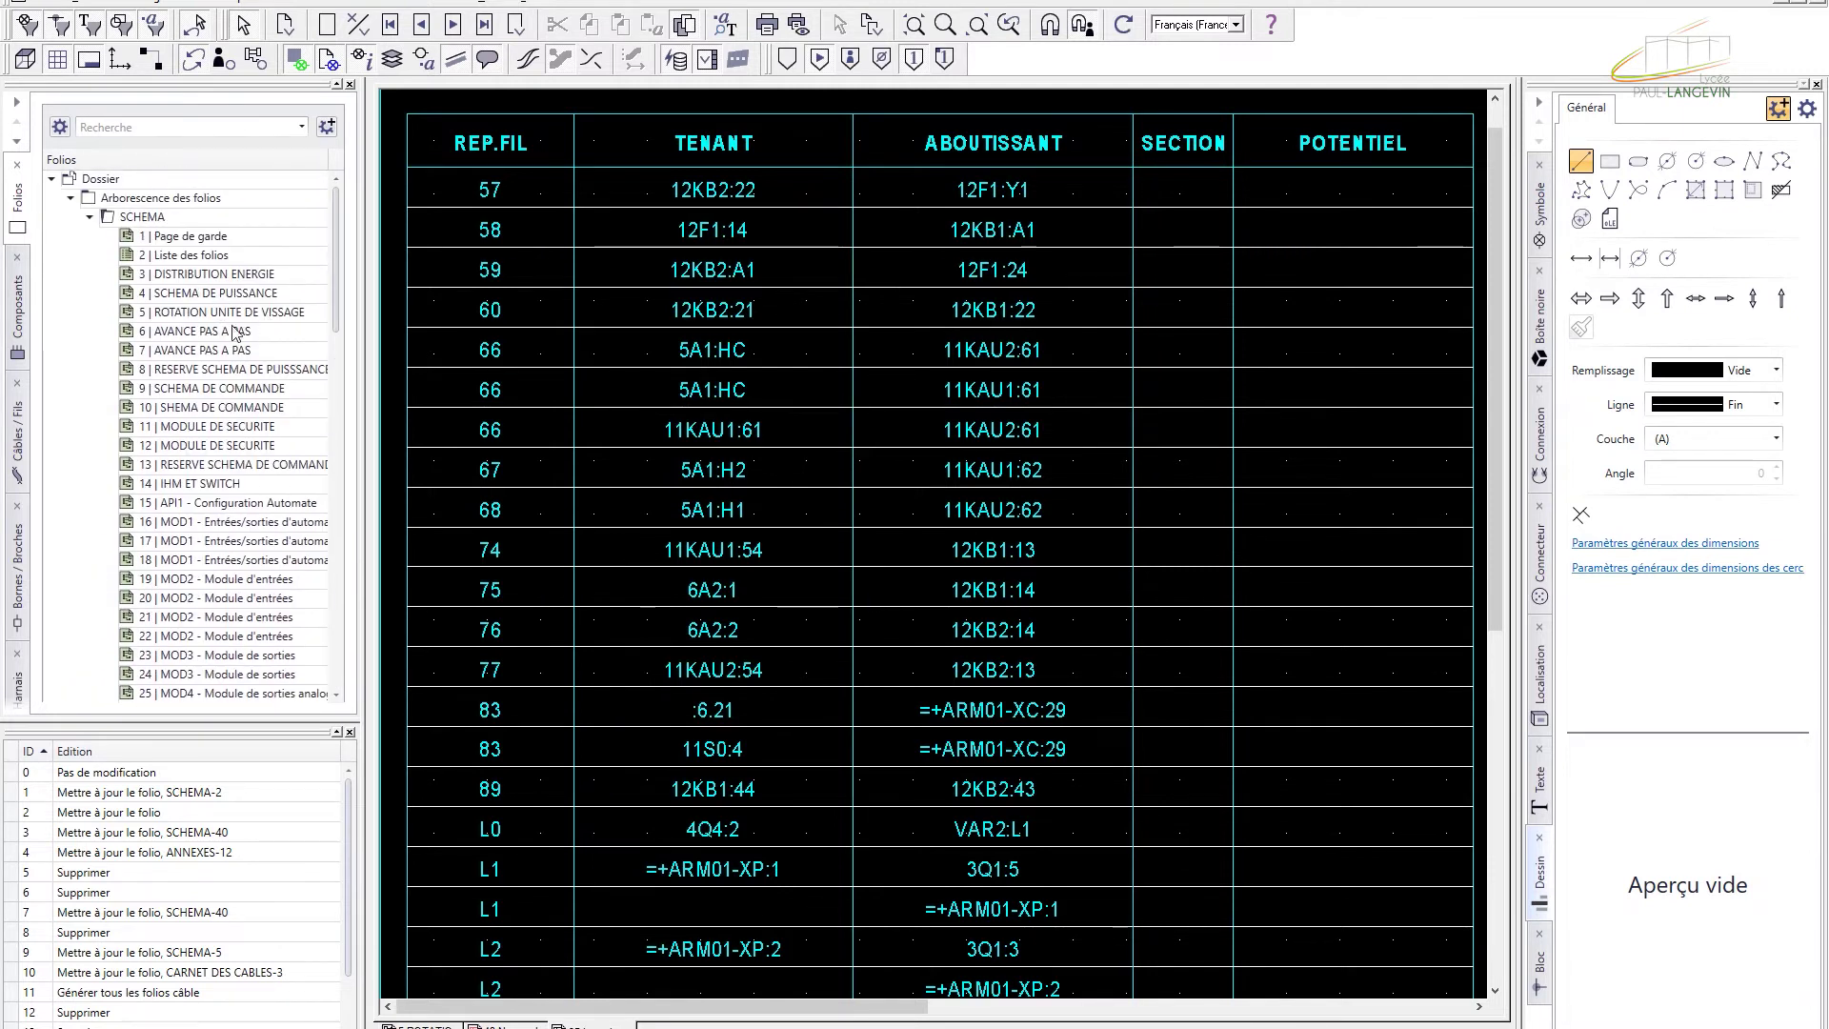
{"action": "left_click", "coordinate": [234, 331]}
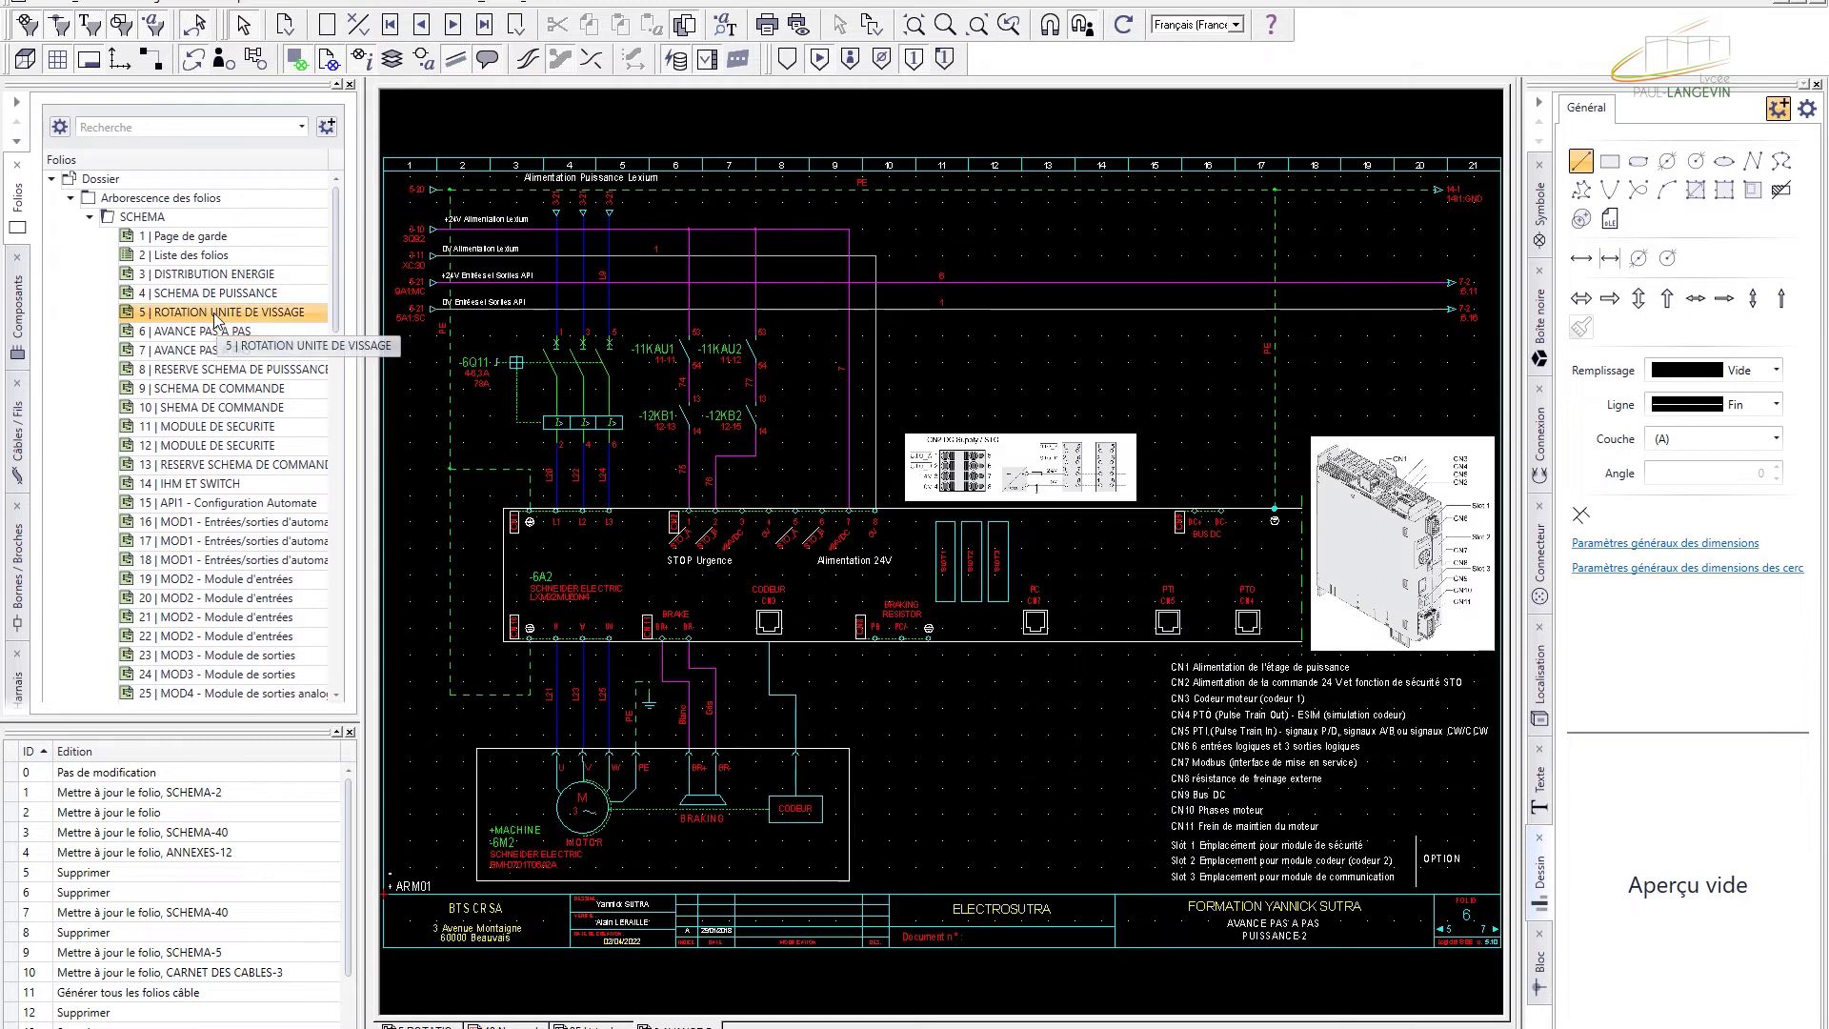
{"action": "left_click", "coordinate": [215, 314]}
{"action": "scroll", "coordinate": [1250, 476], "scroll_direction": "up", "scroll_amount": 2}
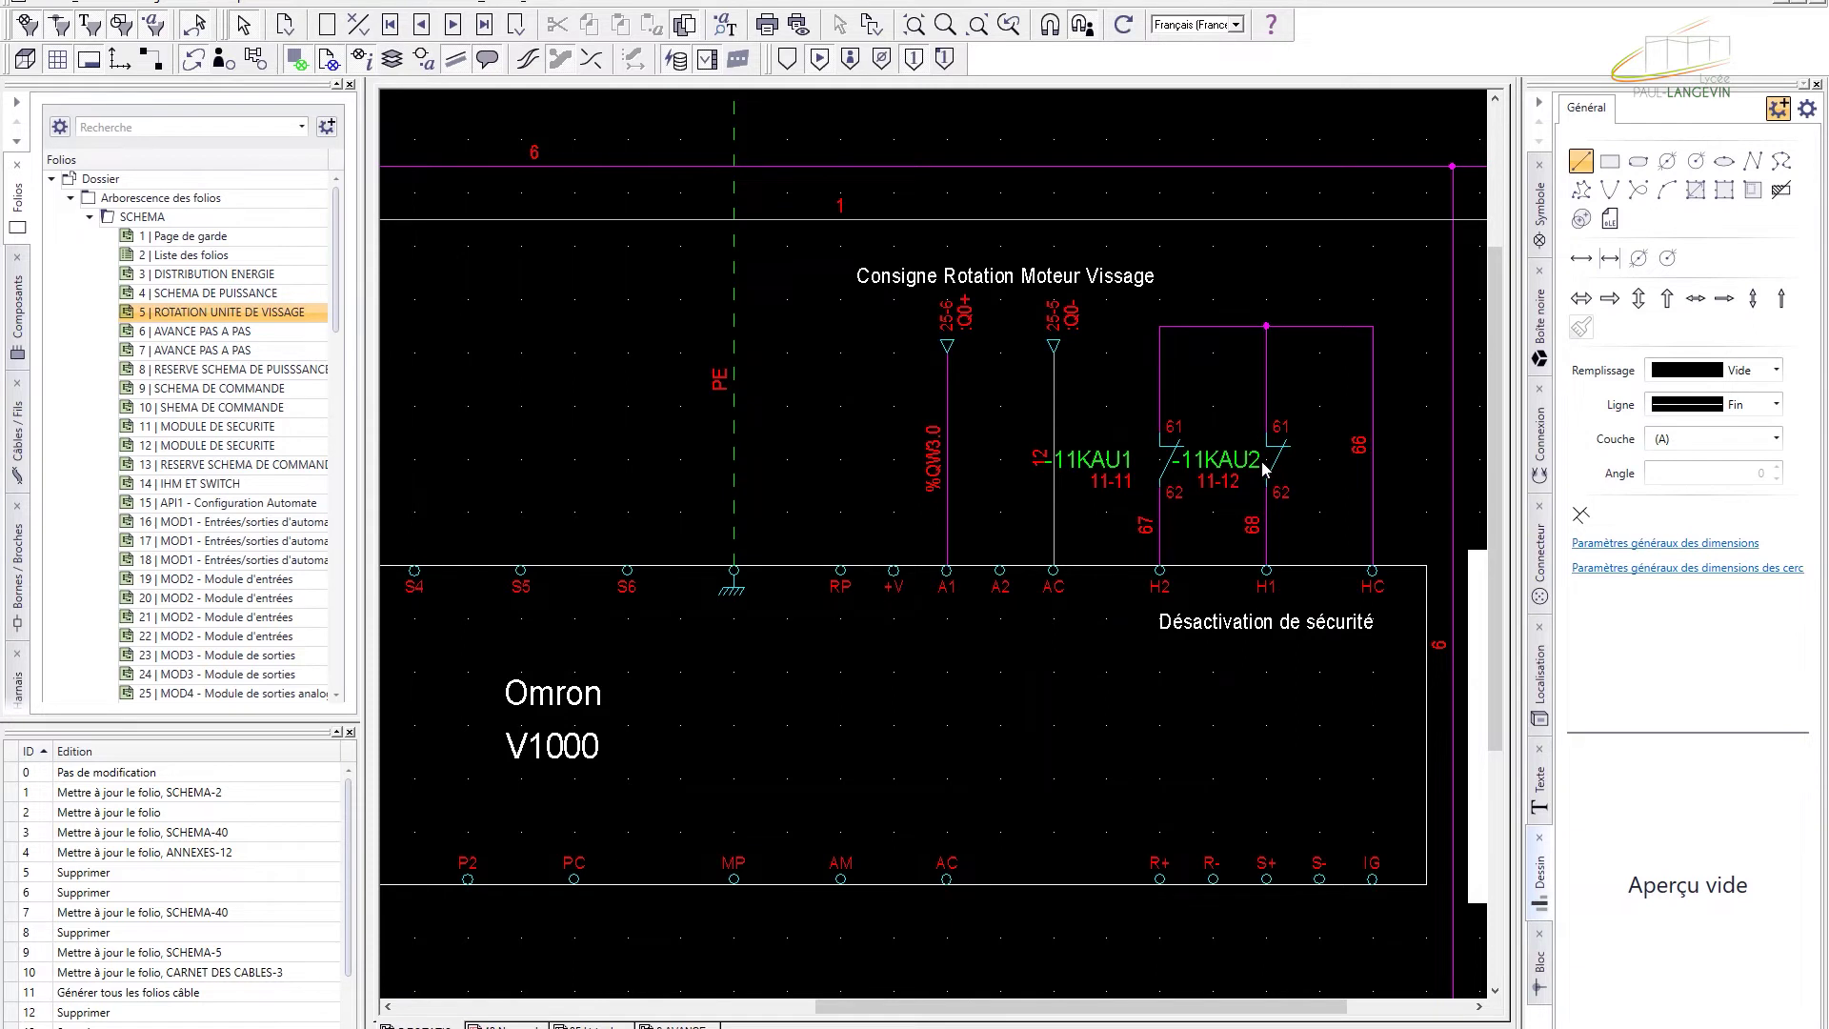
{"action": "mouse_move", "coordinate": [1263, 467]}
{"action": "left_click", "coordinate": [598, 1025]}
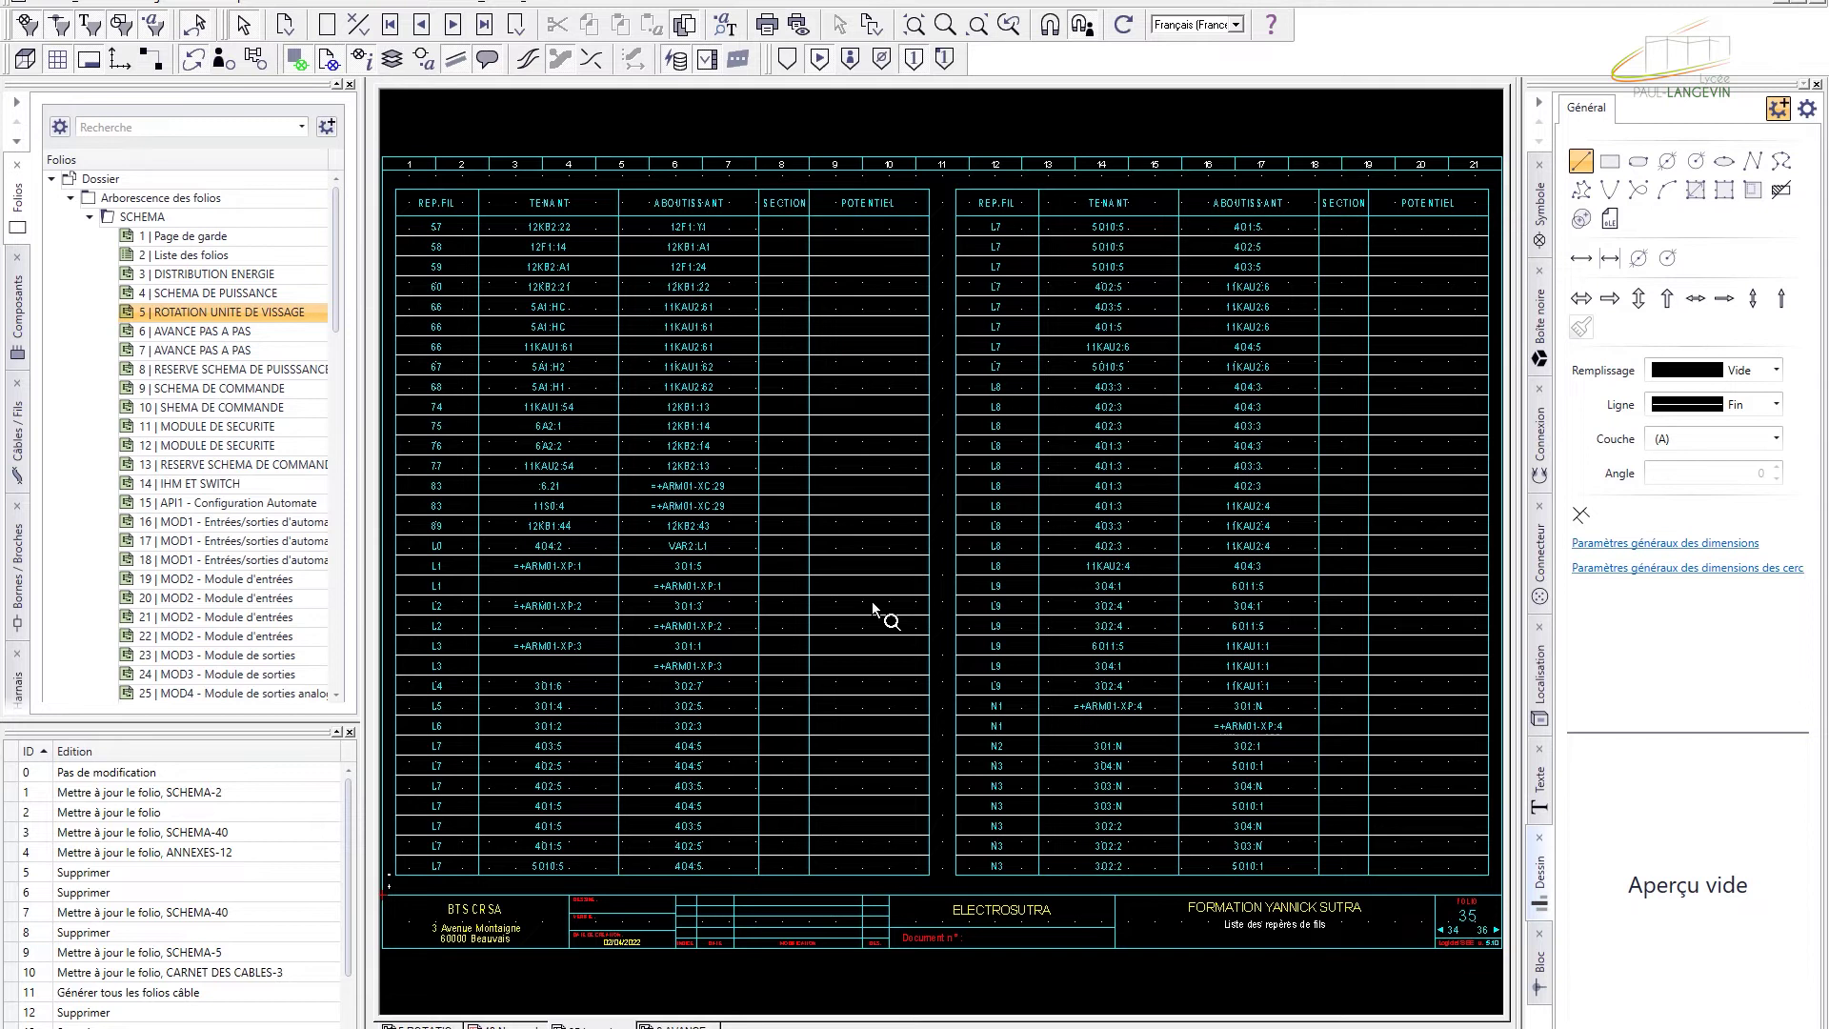
- Generate the "Liste des câbles triée par repère" bill-of-materials list folios for the project
{"action": "left_click", "coordinate": [385, 4]}
{"action": "mouse_move", "coordinate": [307, 3]}
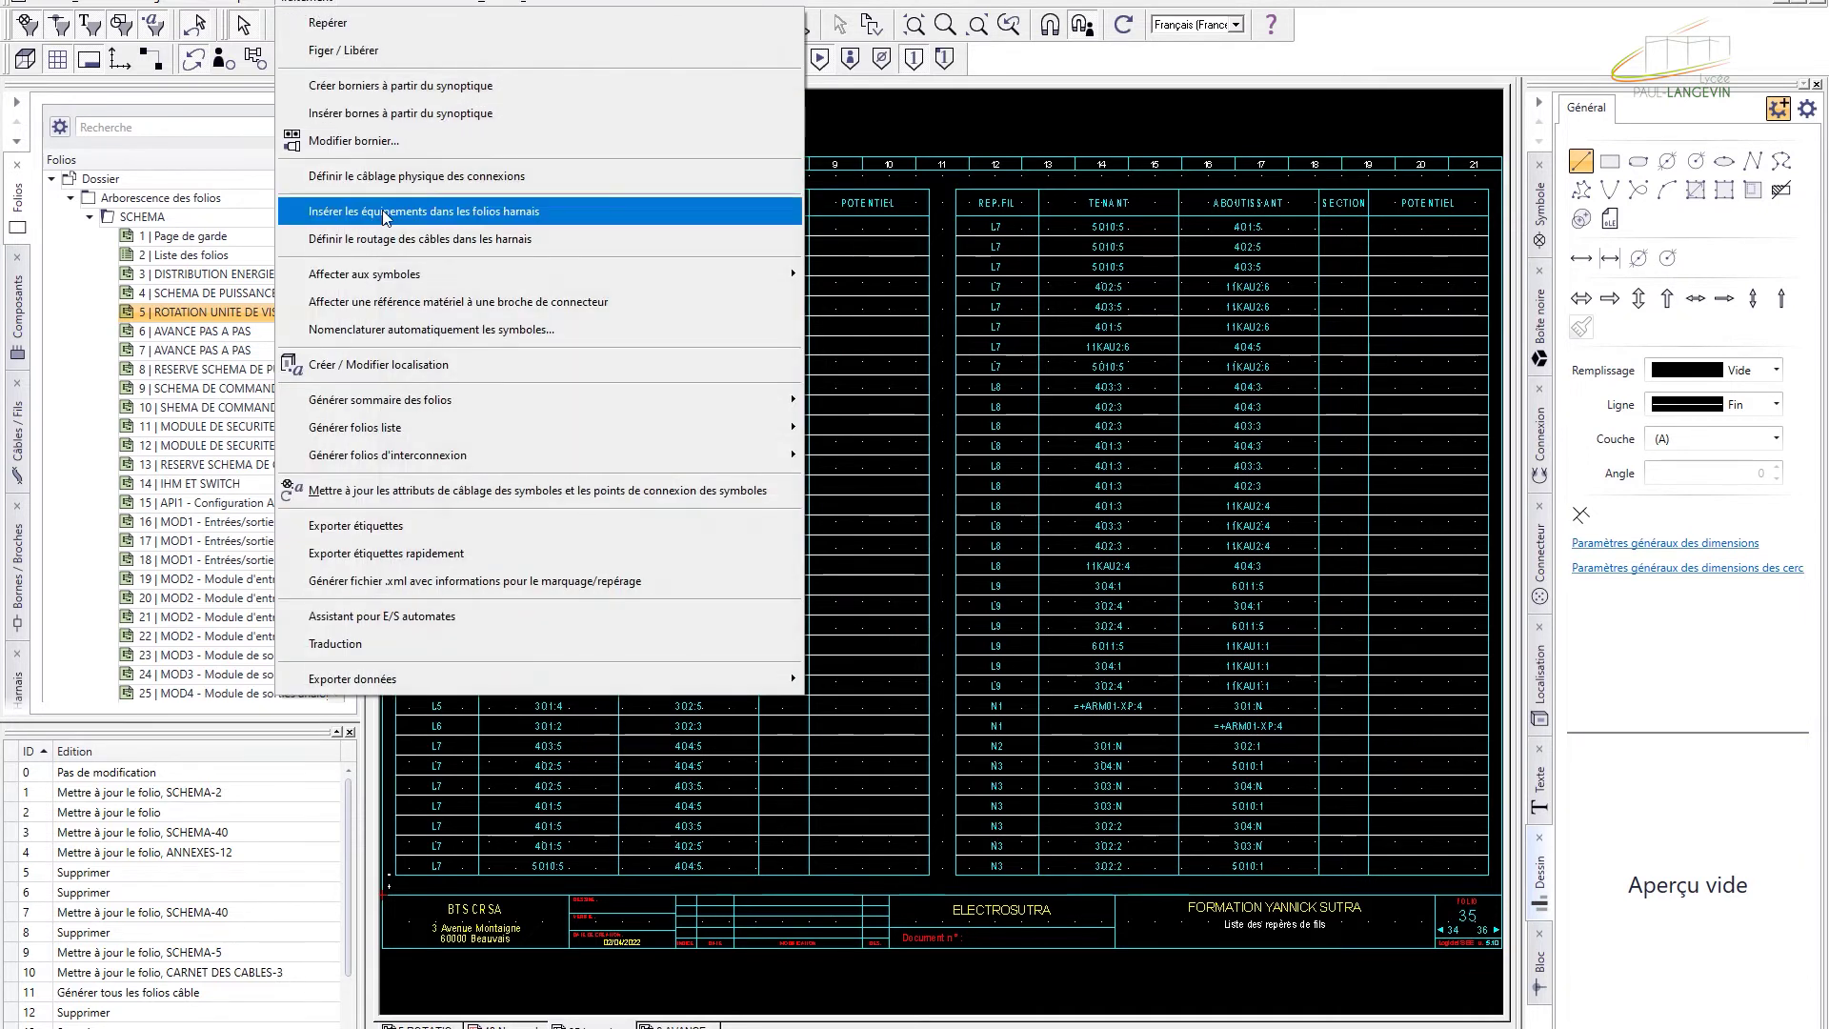
{"action": "mouse_move", "coordinate": [445, 429]}
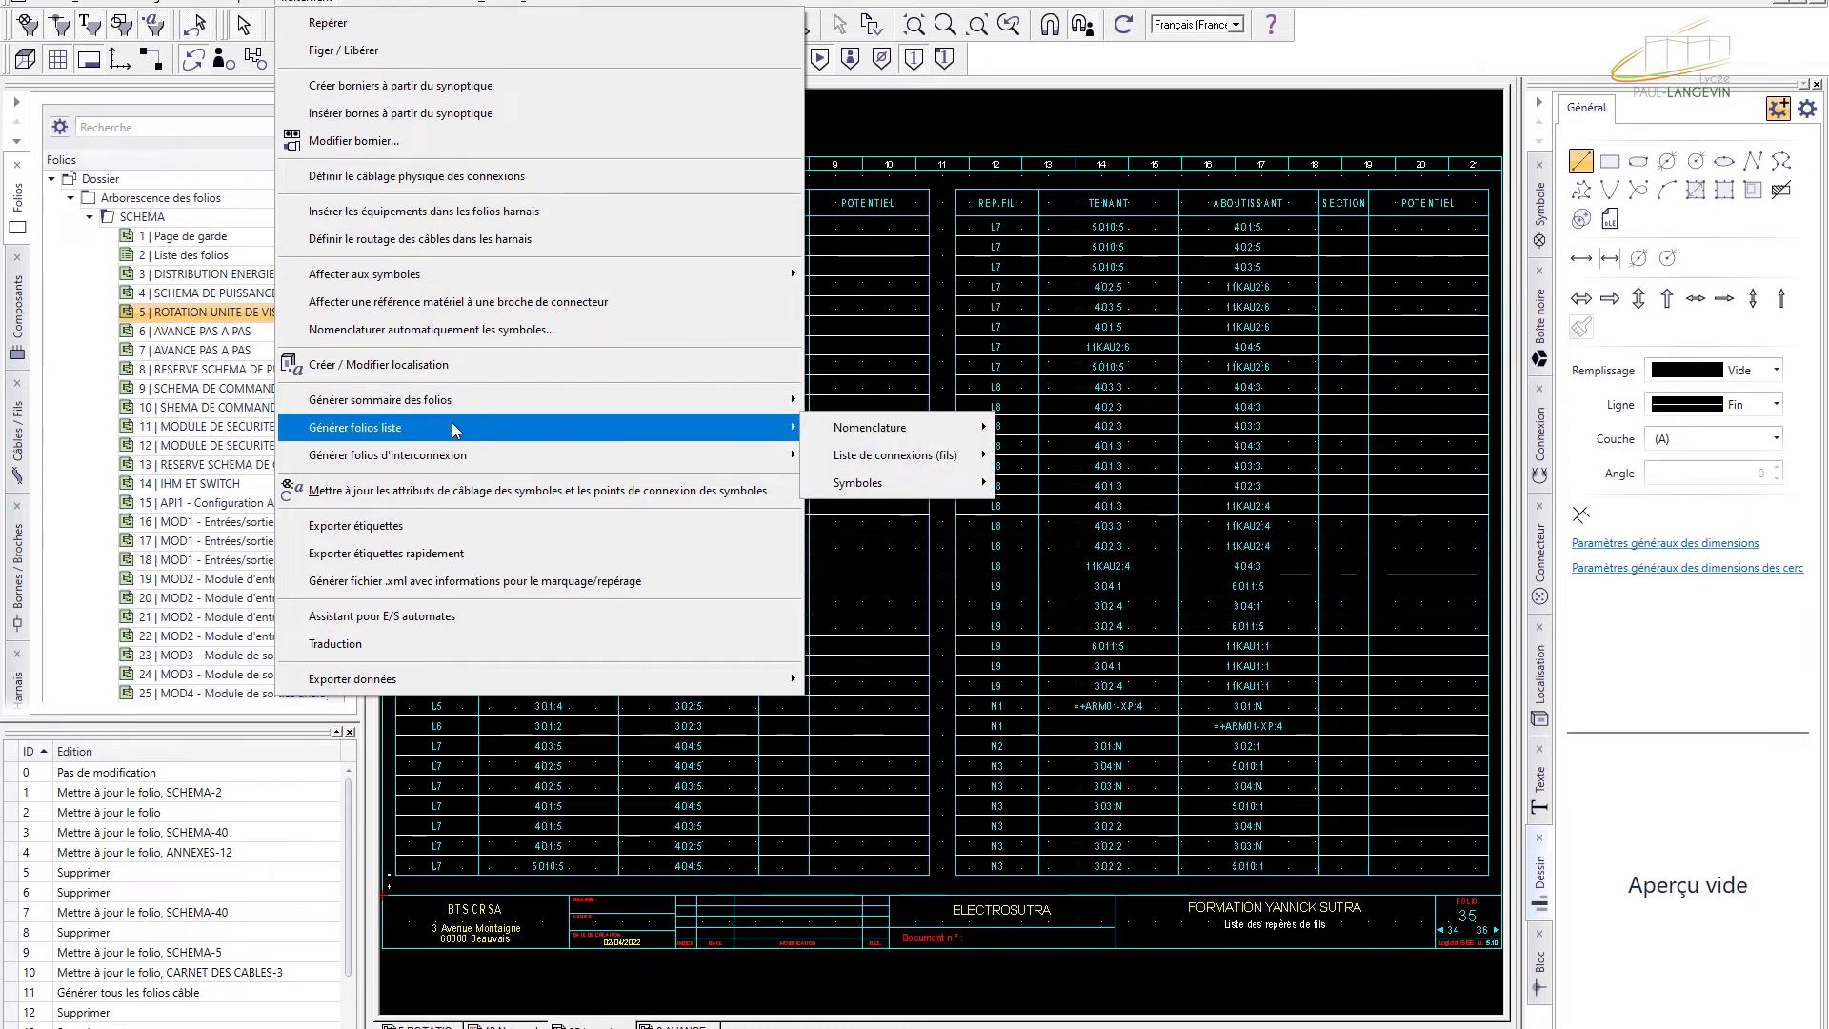
{"action": "mouse_move", "coordinate": [852, 430]}
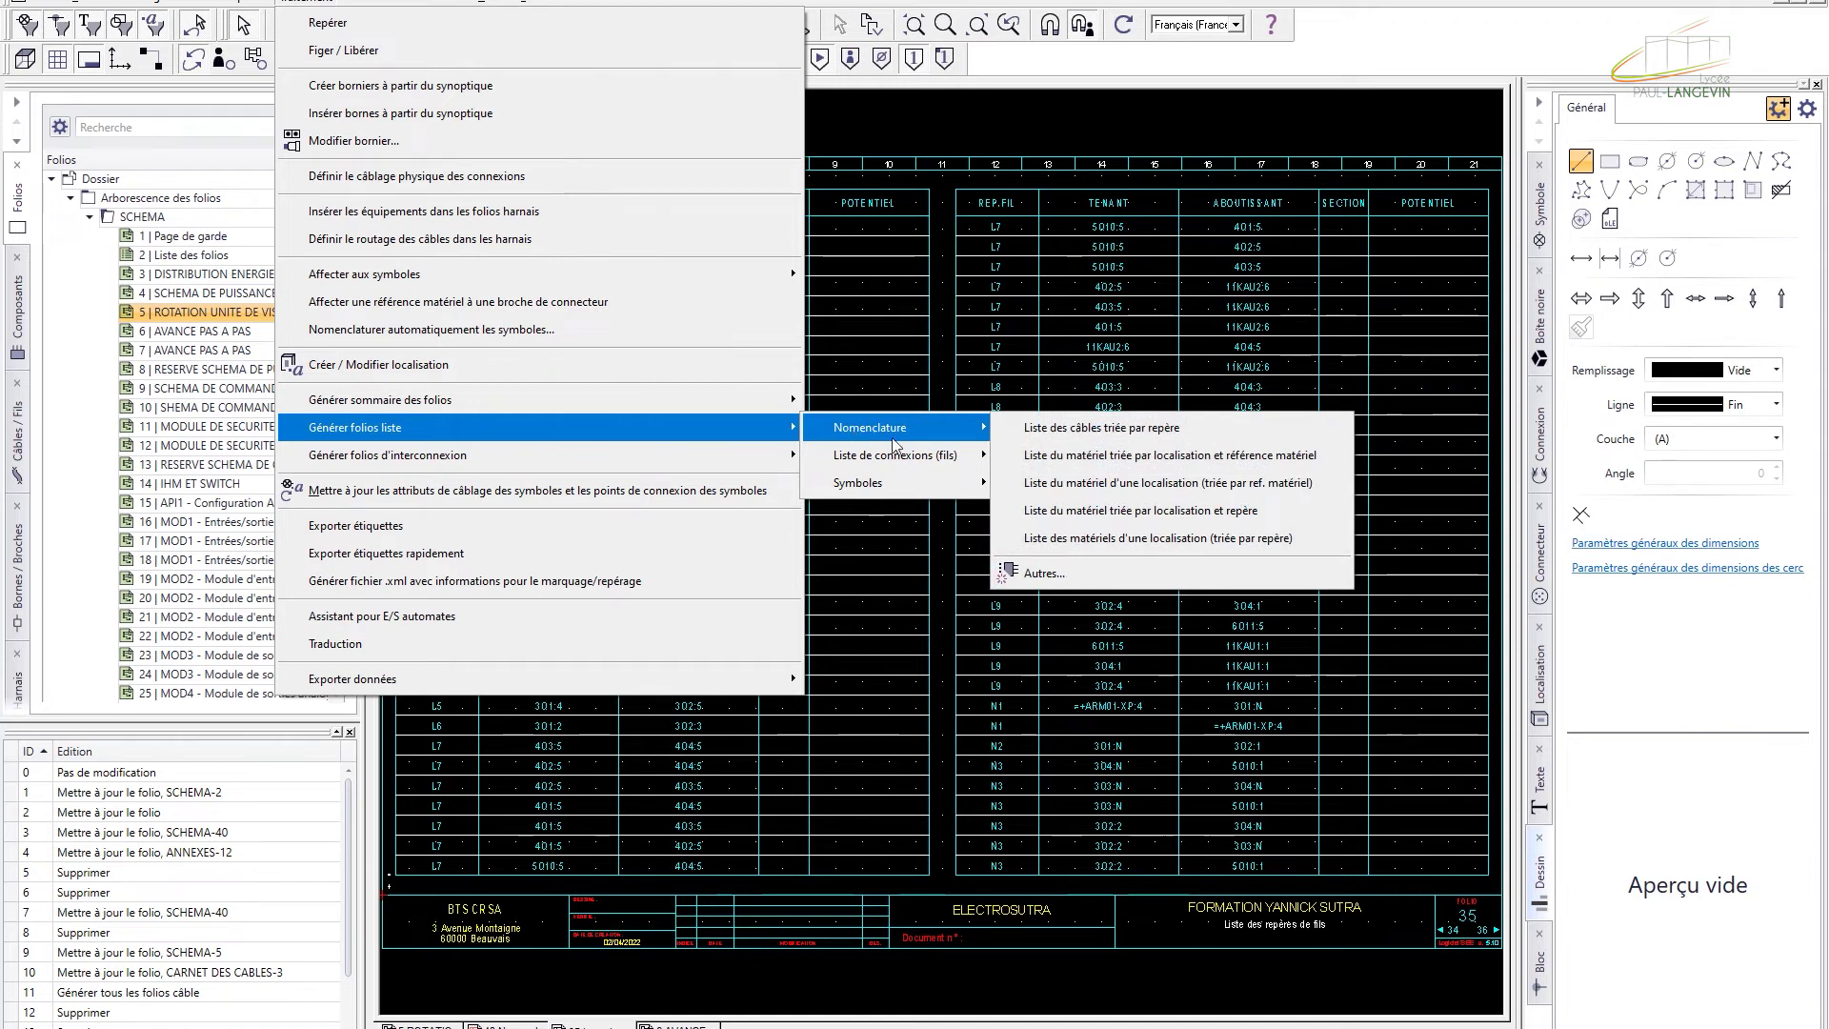
{"action": "left_click", "coordinate": [1064, 431]}
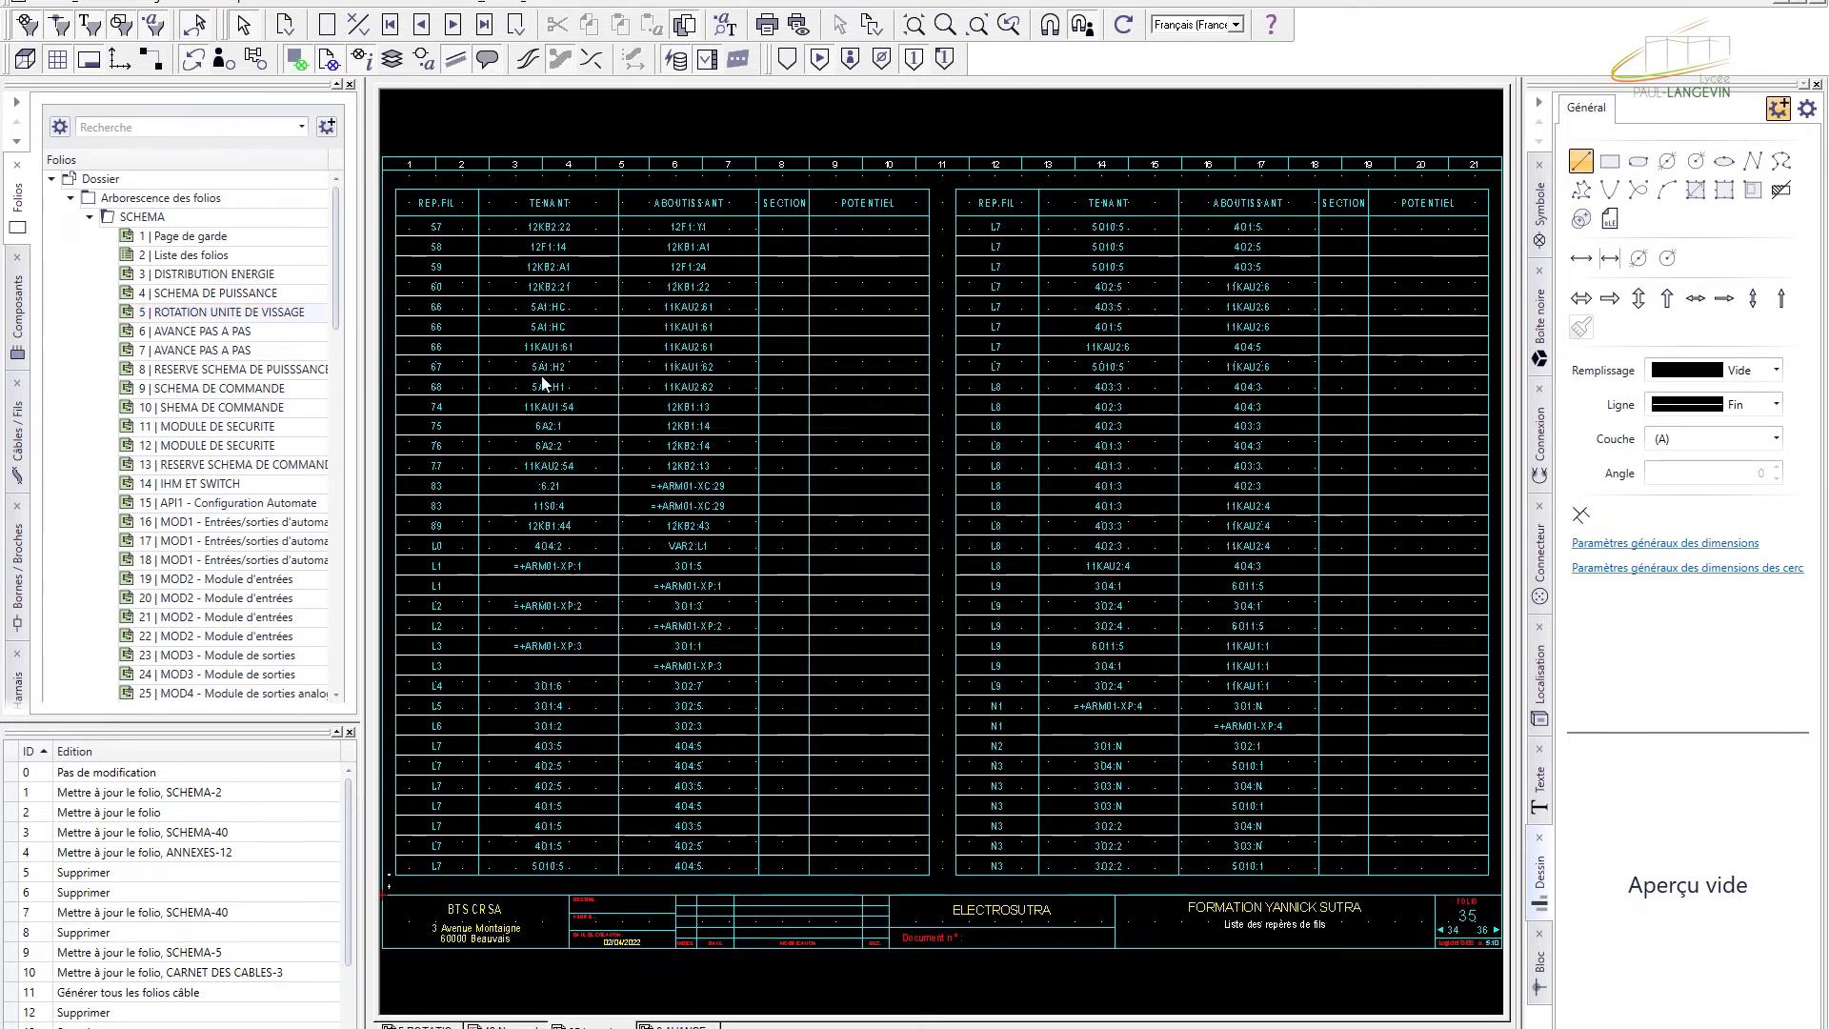
- Open Liste des câbles folios 4 and 3 under CARNET DES CABLES and examine the Tenant and Aboutissant of cables W1 to W31
{"action": "scroll", "coordinate": [191, 462], "scroll_direction": "down", "scroll_amount": 14}
{"action": "scroll", "coordinate": [190, 462], "scroll_direction": "down", "scroll_amount": 4}
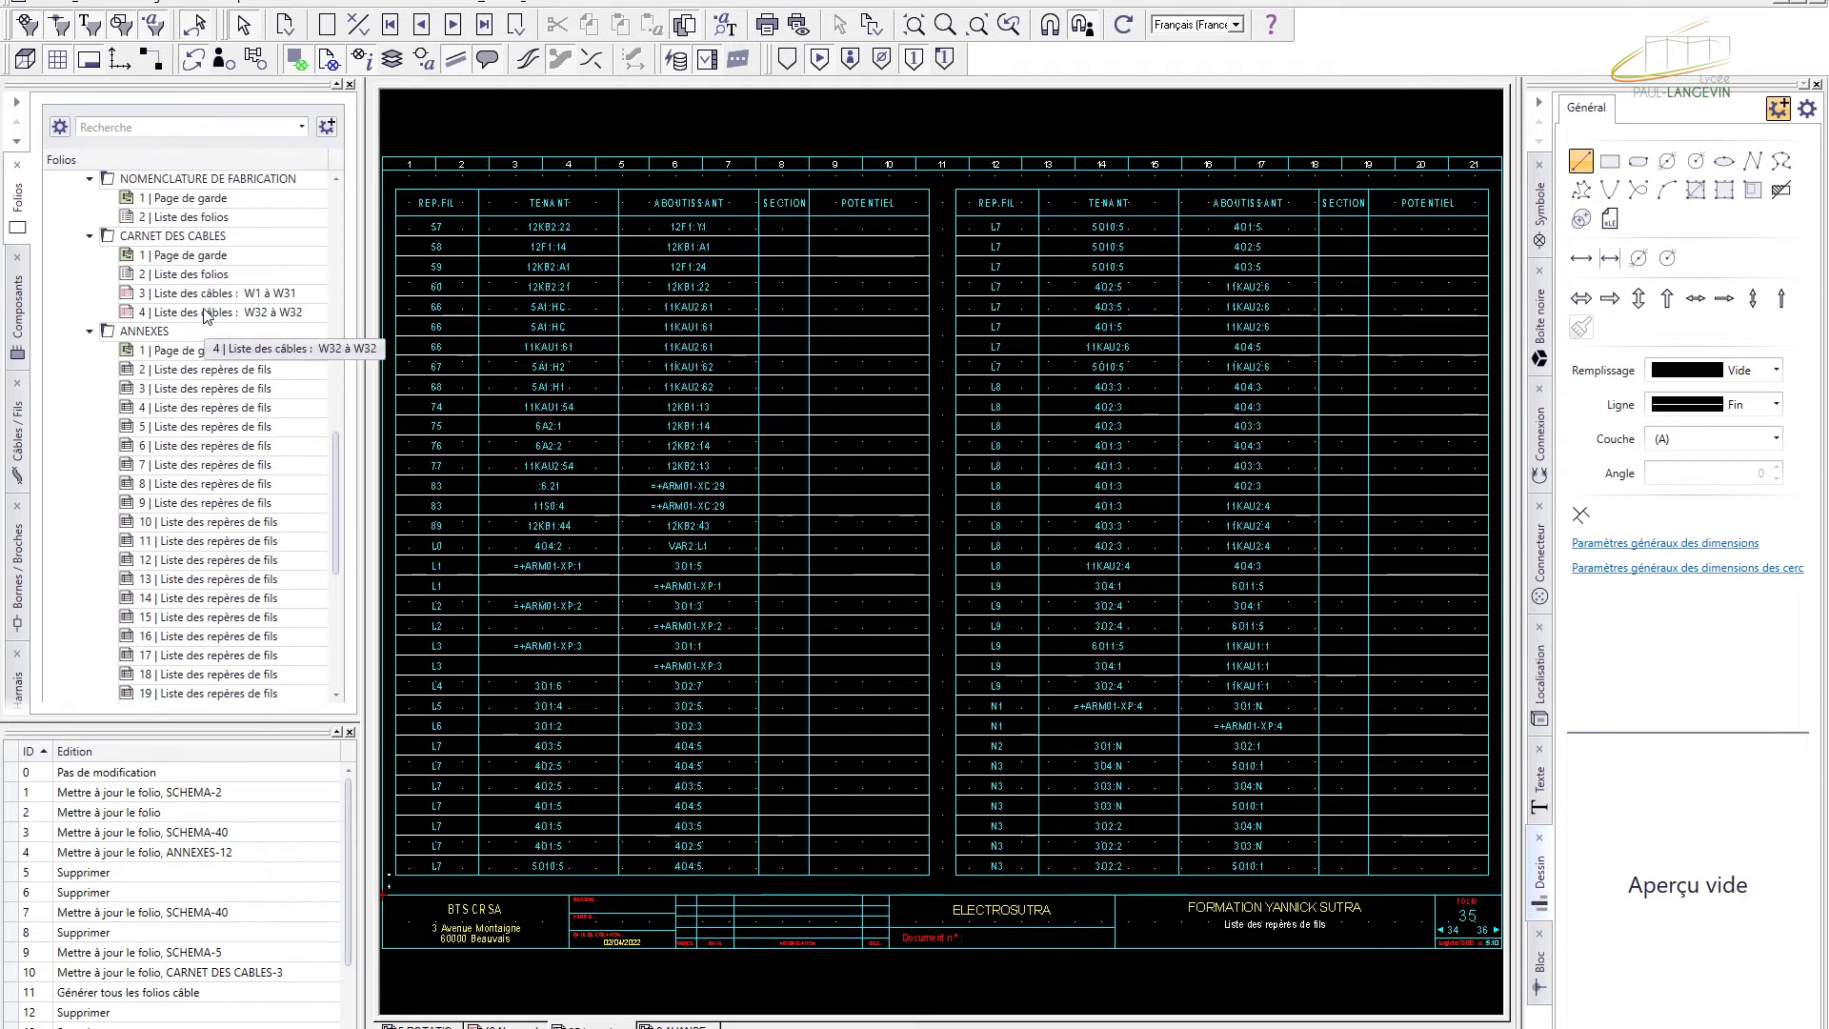
{"action": "double_click", "coordinate": [209, 313]}
{"action": "double_click", "coordinate": [204, 292]}
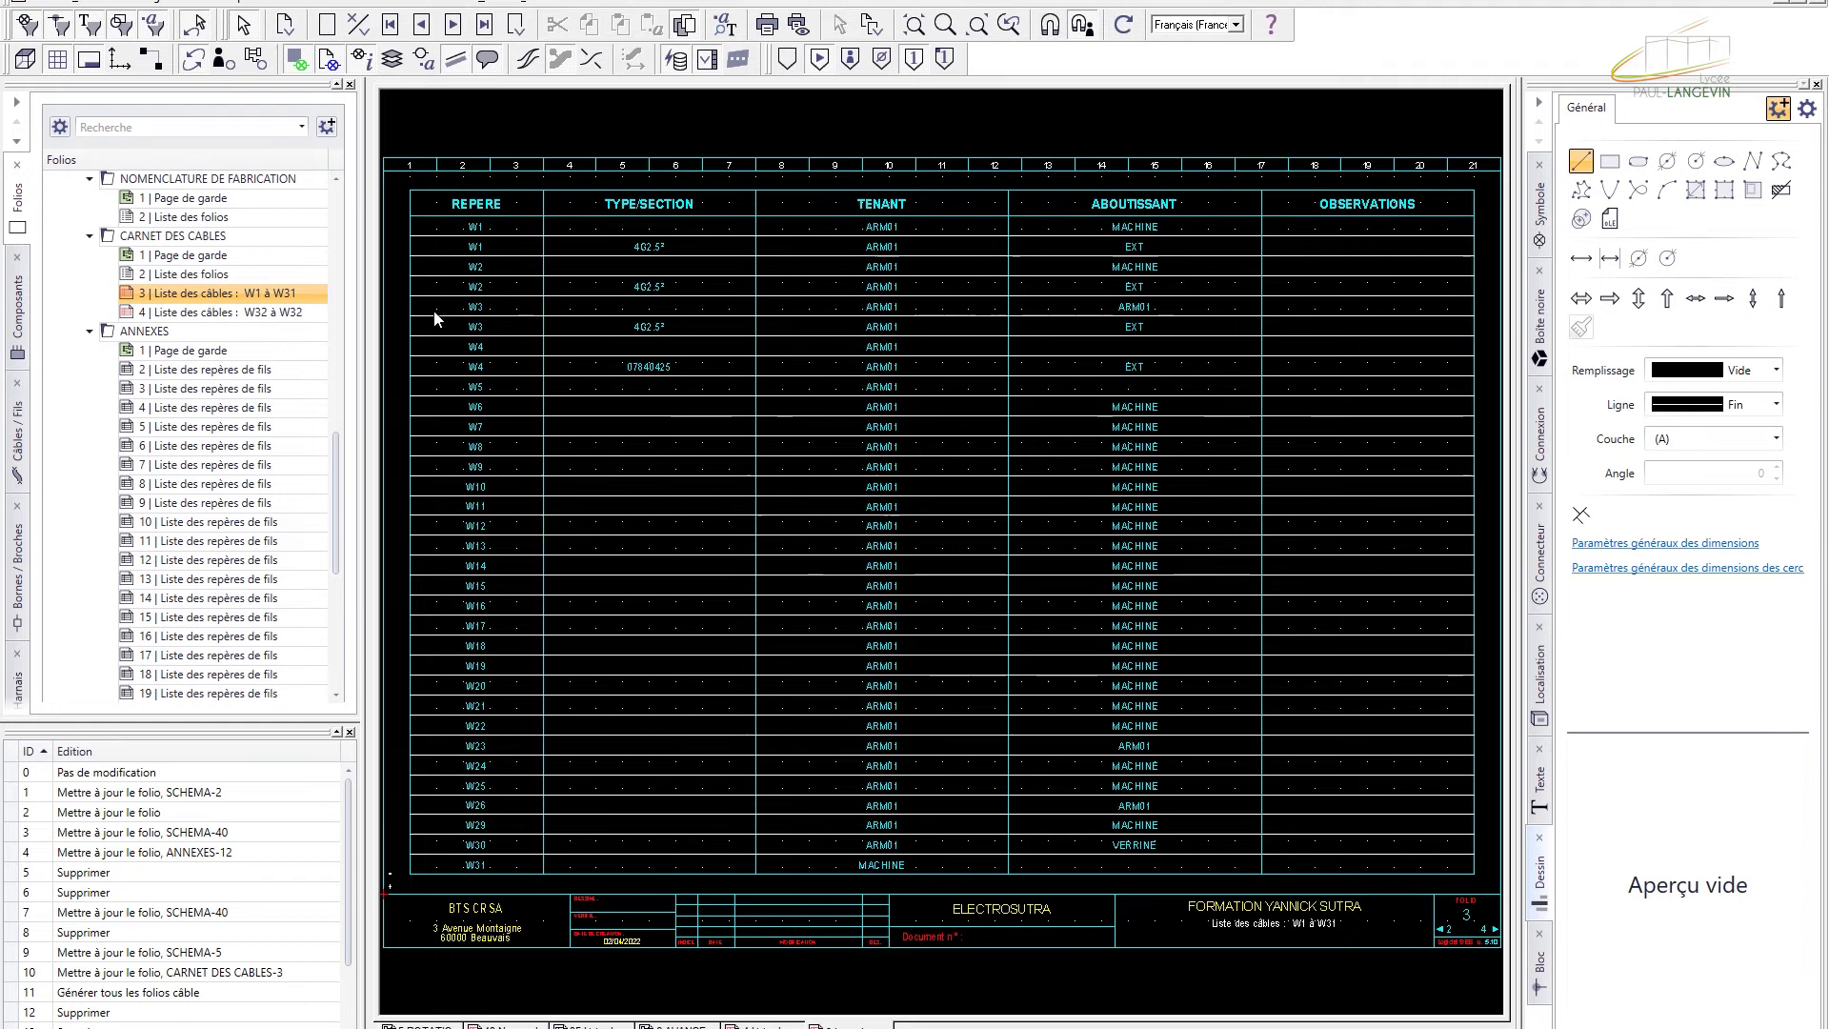
- Generate the cable interconnection folios for all cables and close the Câble processing report
{"action": "left_click", "coordinate": [307, 3]}
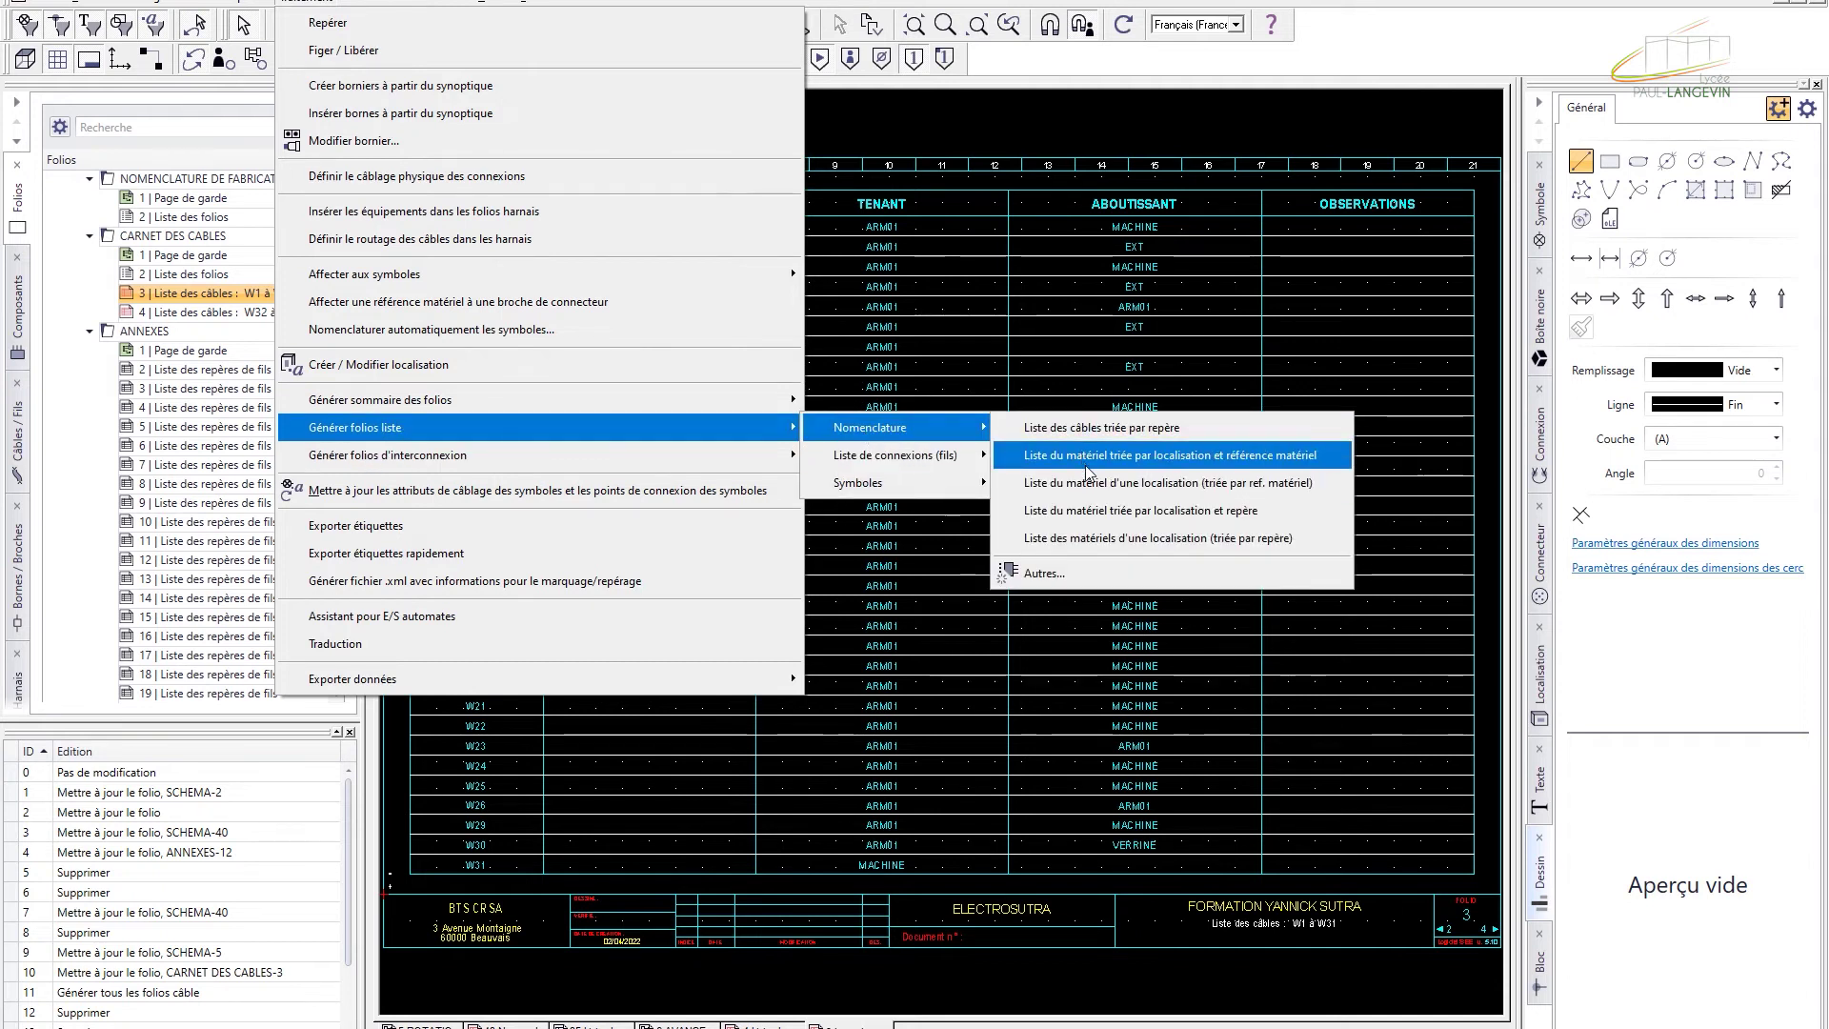
{"action": "mouse_move", "coordinate": [940, 461]}
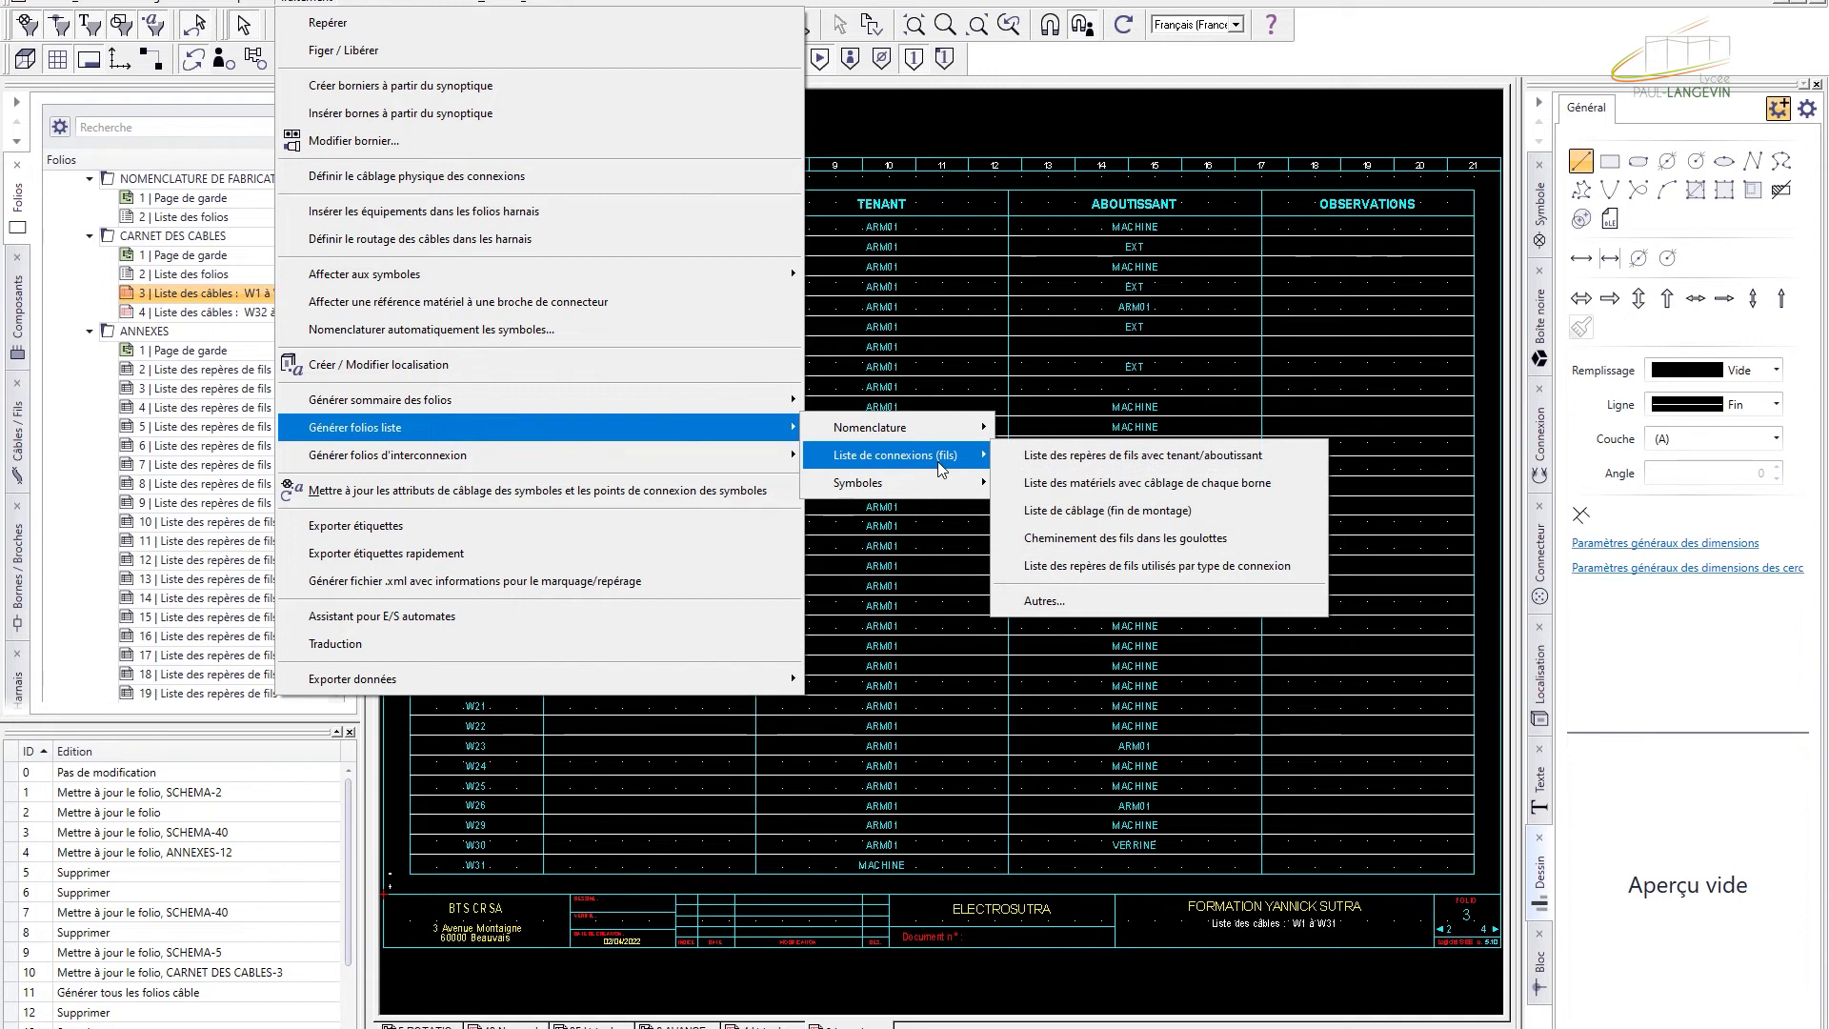
{"action": "mouse_move", "coordinate": [754, 470]}
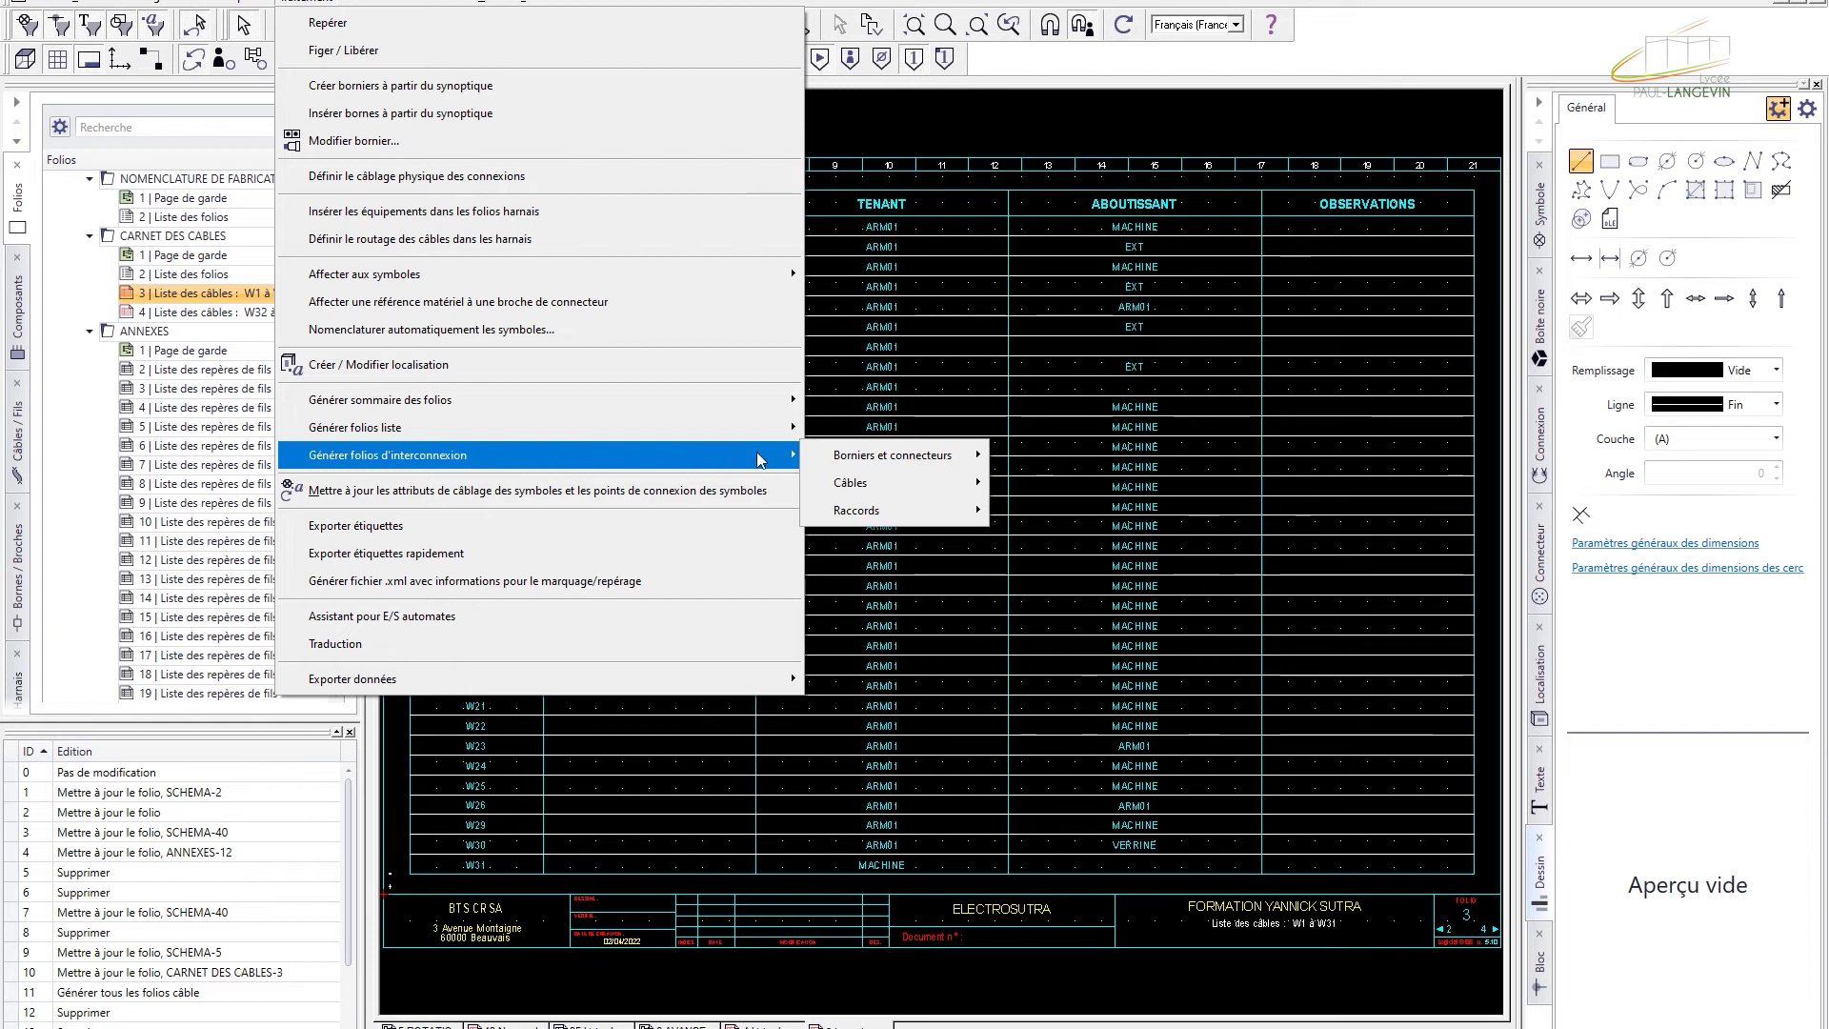
{"action": "mouse_move", "coordinate": [882, 478]}
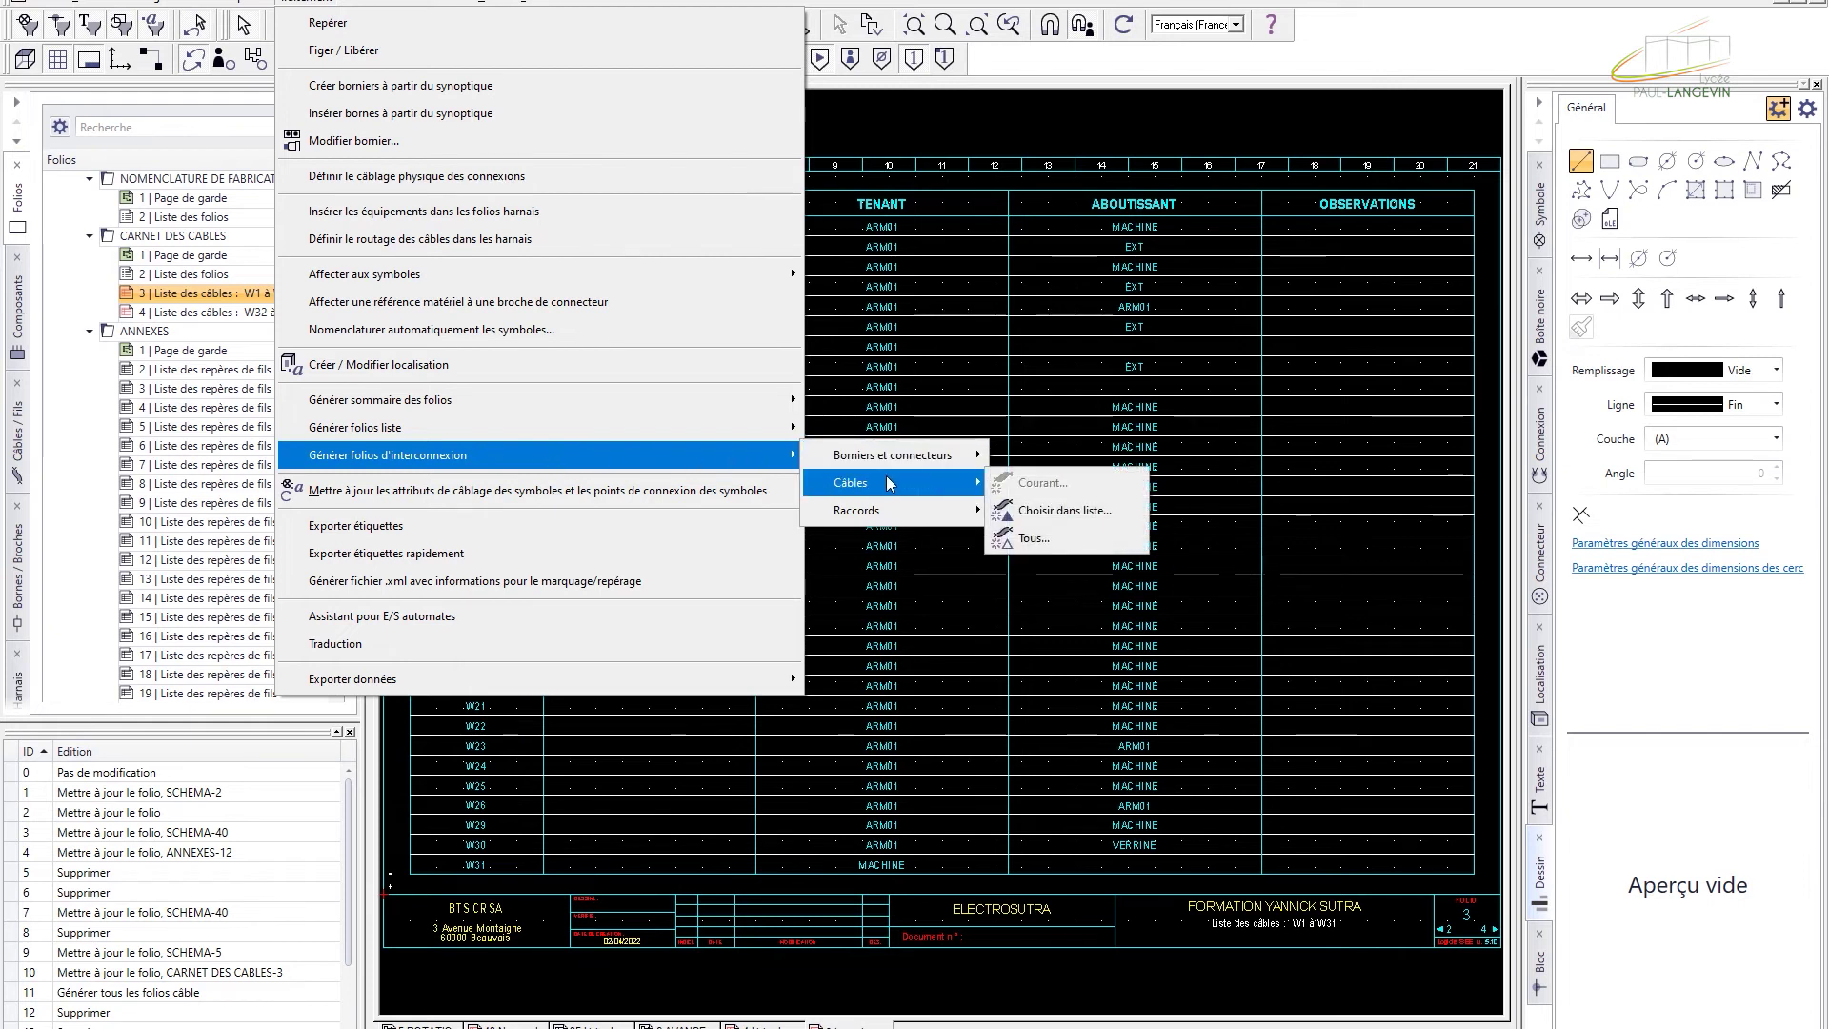
{"action": "left_click", "coordinate": [1037, 539]}
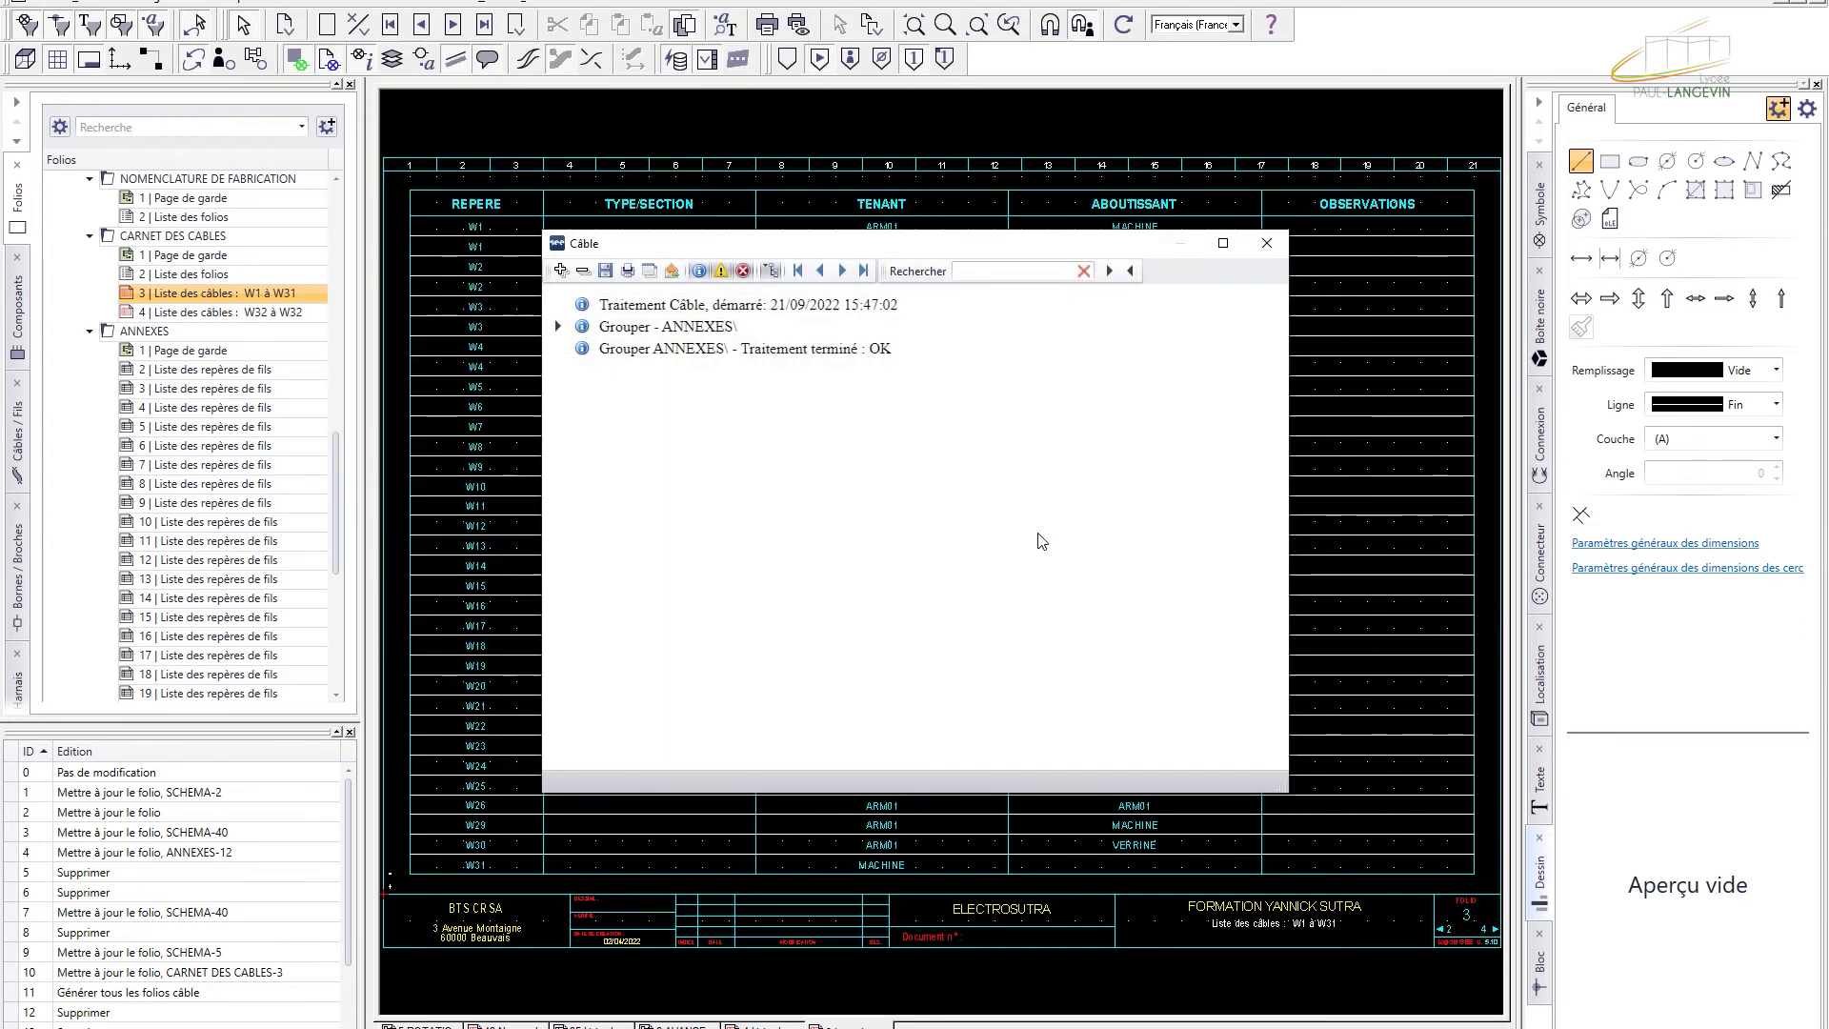
{"action": "left_click", "coordinate": [1266, 243]}
- Open CABLE folio 43 under ANNEXES and examine the conductors, section and end connections of cable W6 between ARM01 and MACHINE
{"action": "scroll", "coordinate": [252, 410], "scroll_direction": "down", "scroll_amount": 12}
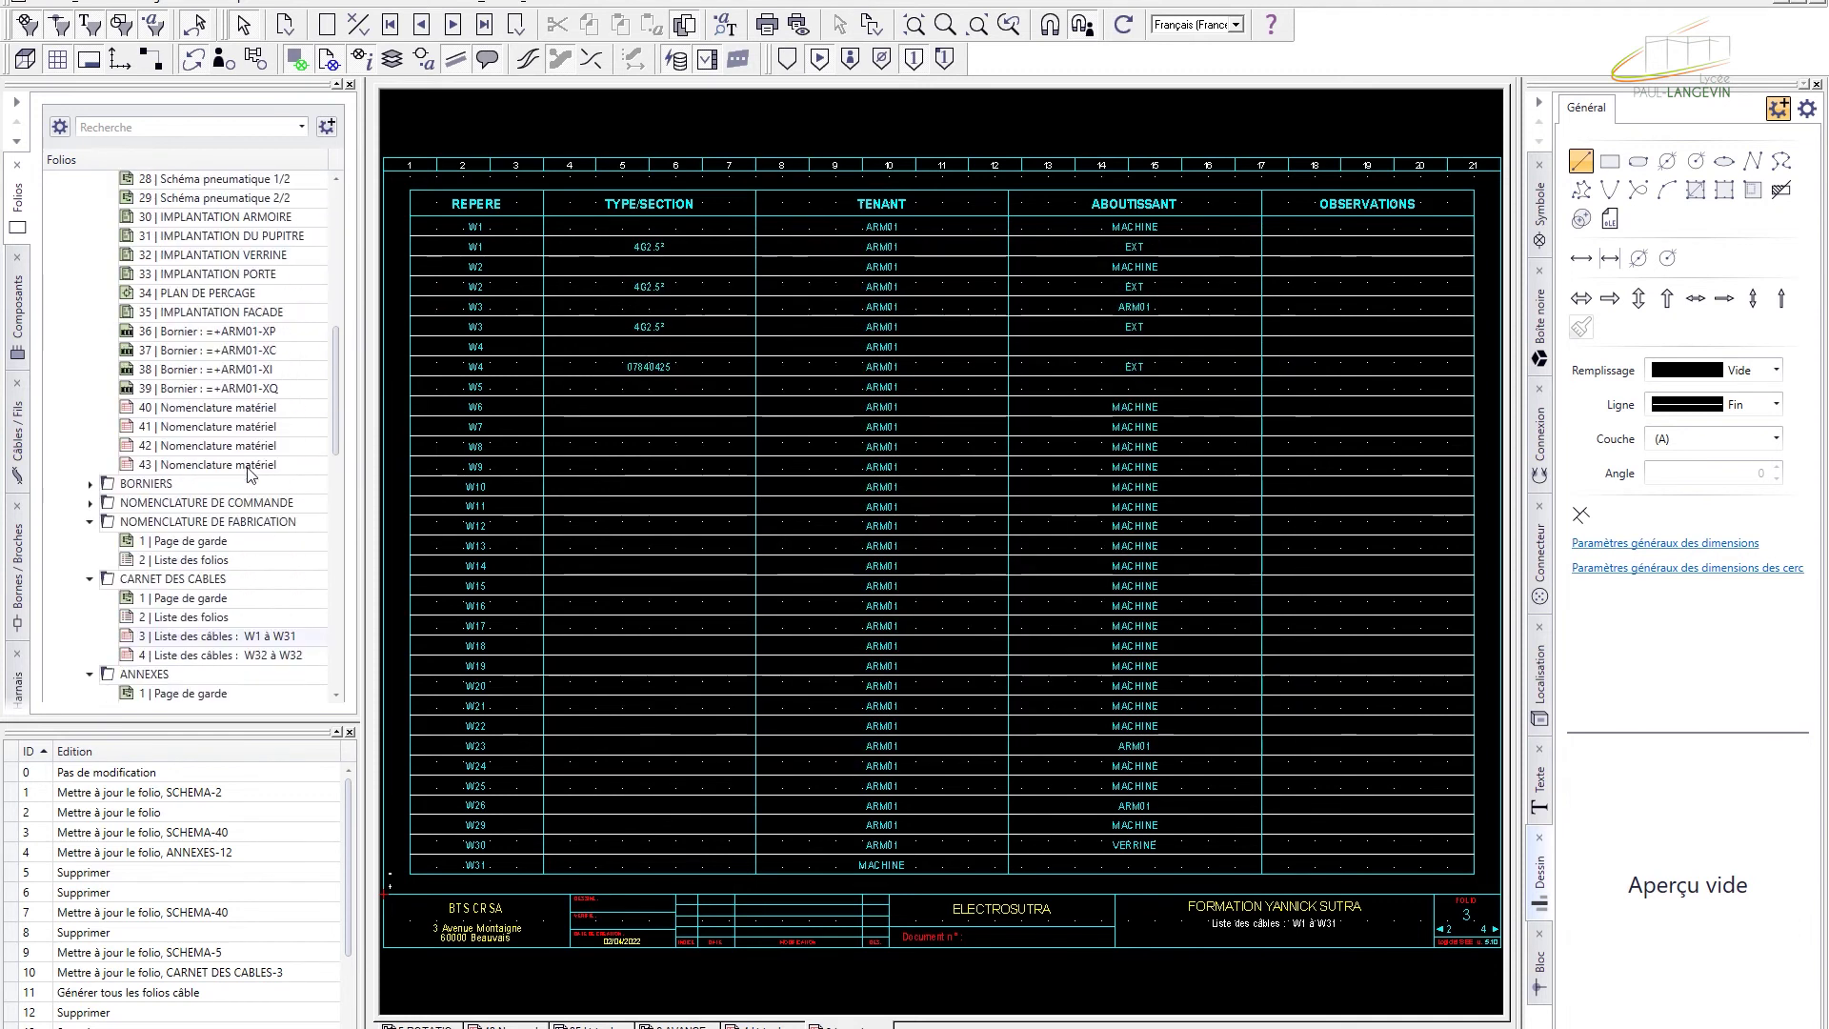
{"action": "scroll", "coordinate": [260, 509], "scroll_direction": "down", "scroll_amount": 15}
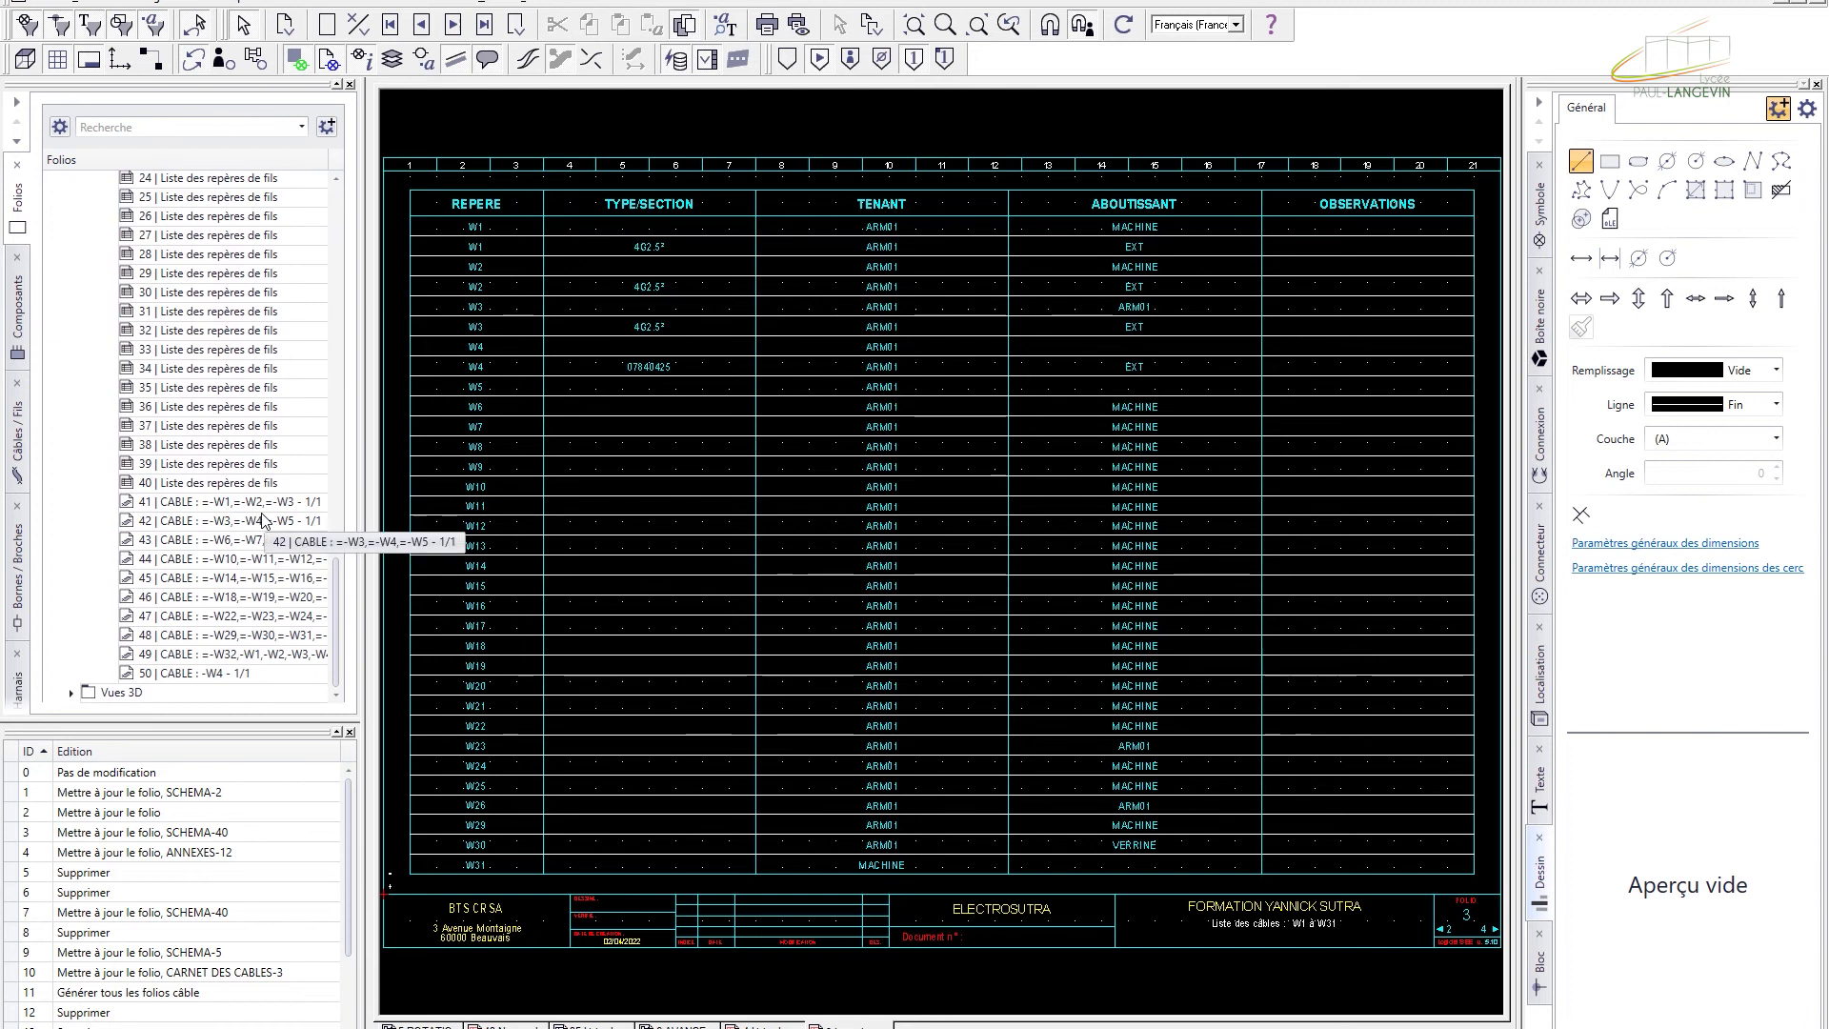
{"action": "double_click", "coordinate": [205, 545]}
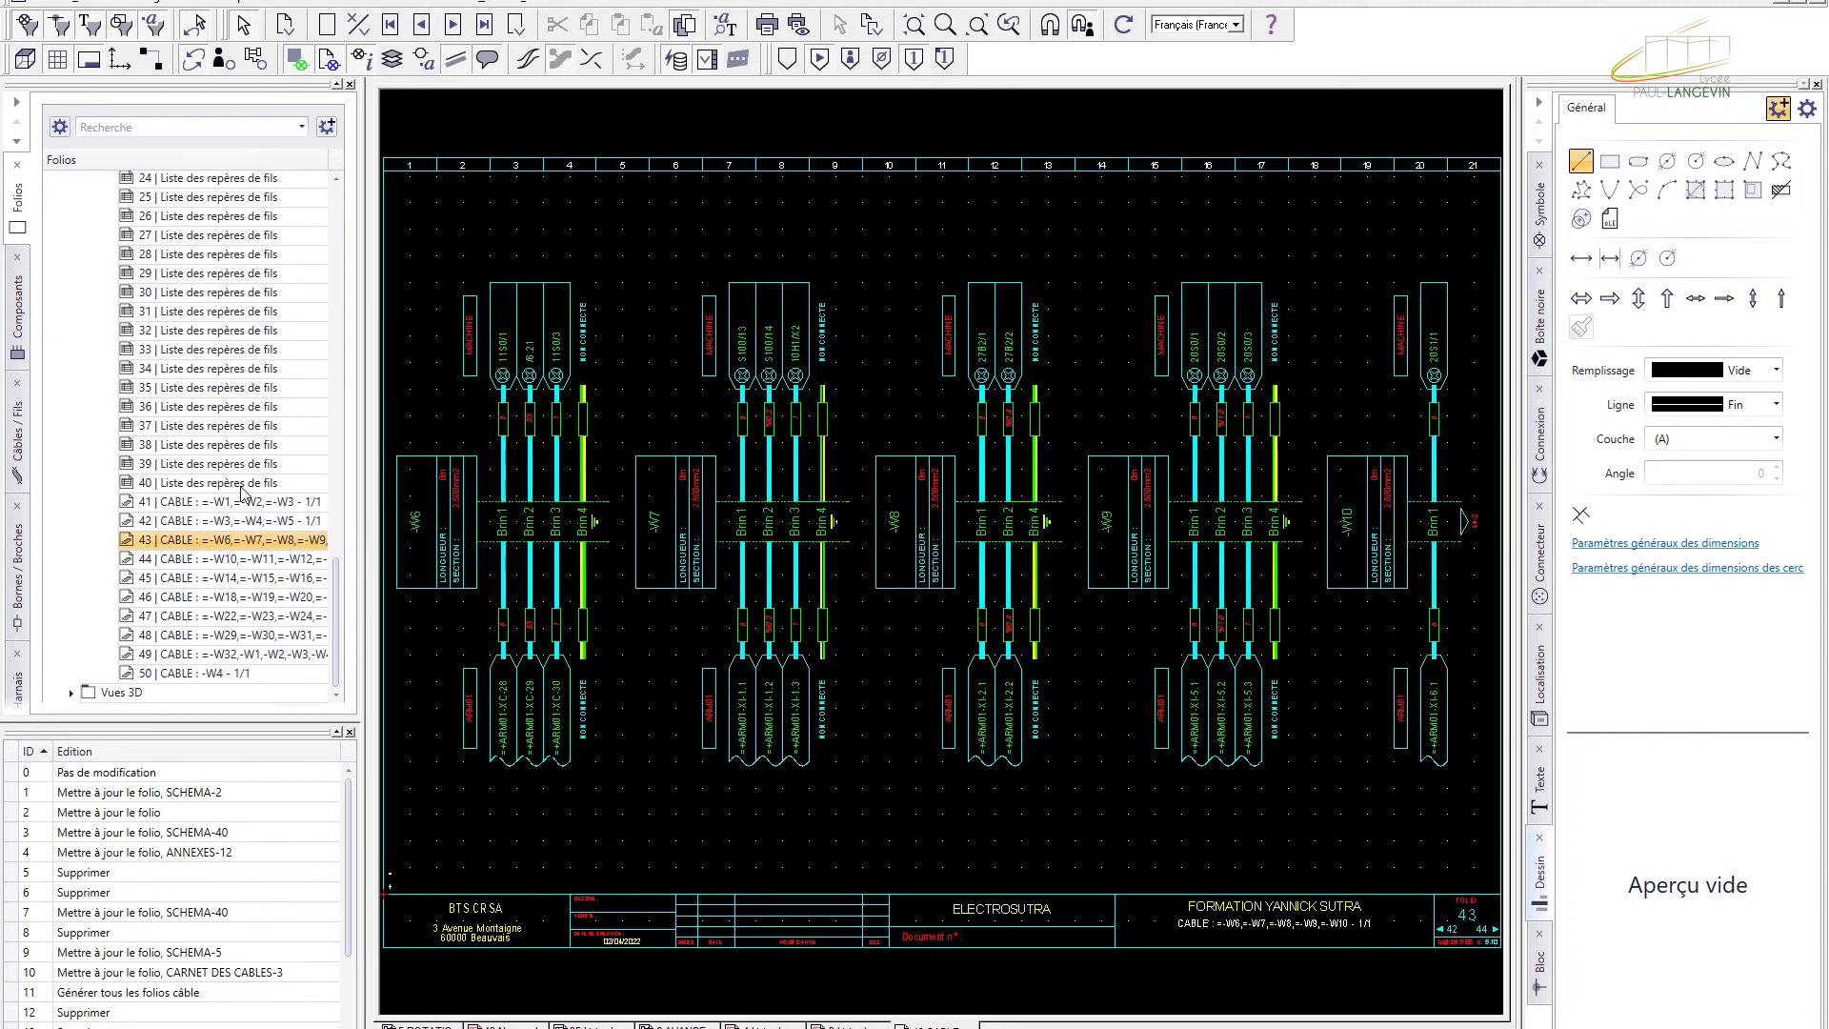
{"action": "scroll", "coordinate": [455, 555], "scroll_direction": "up", "scroll_amount": 3}
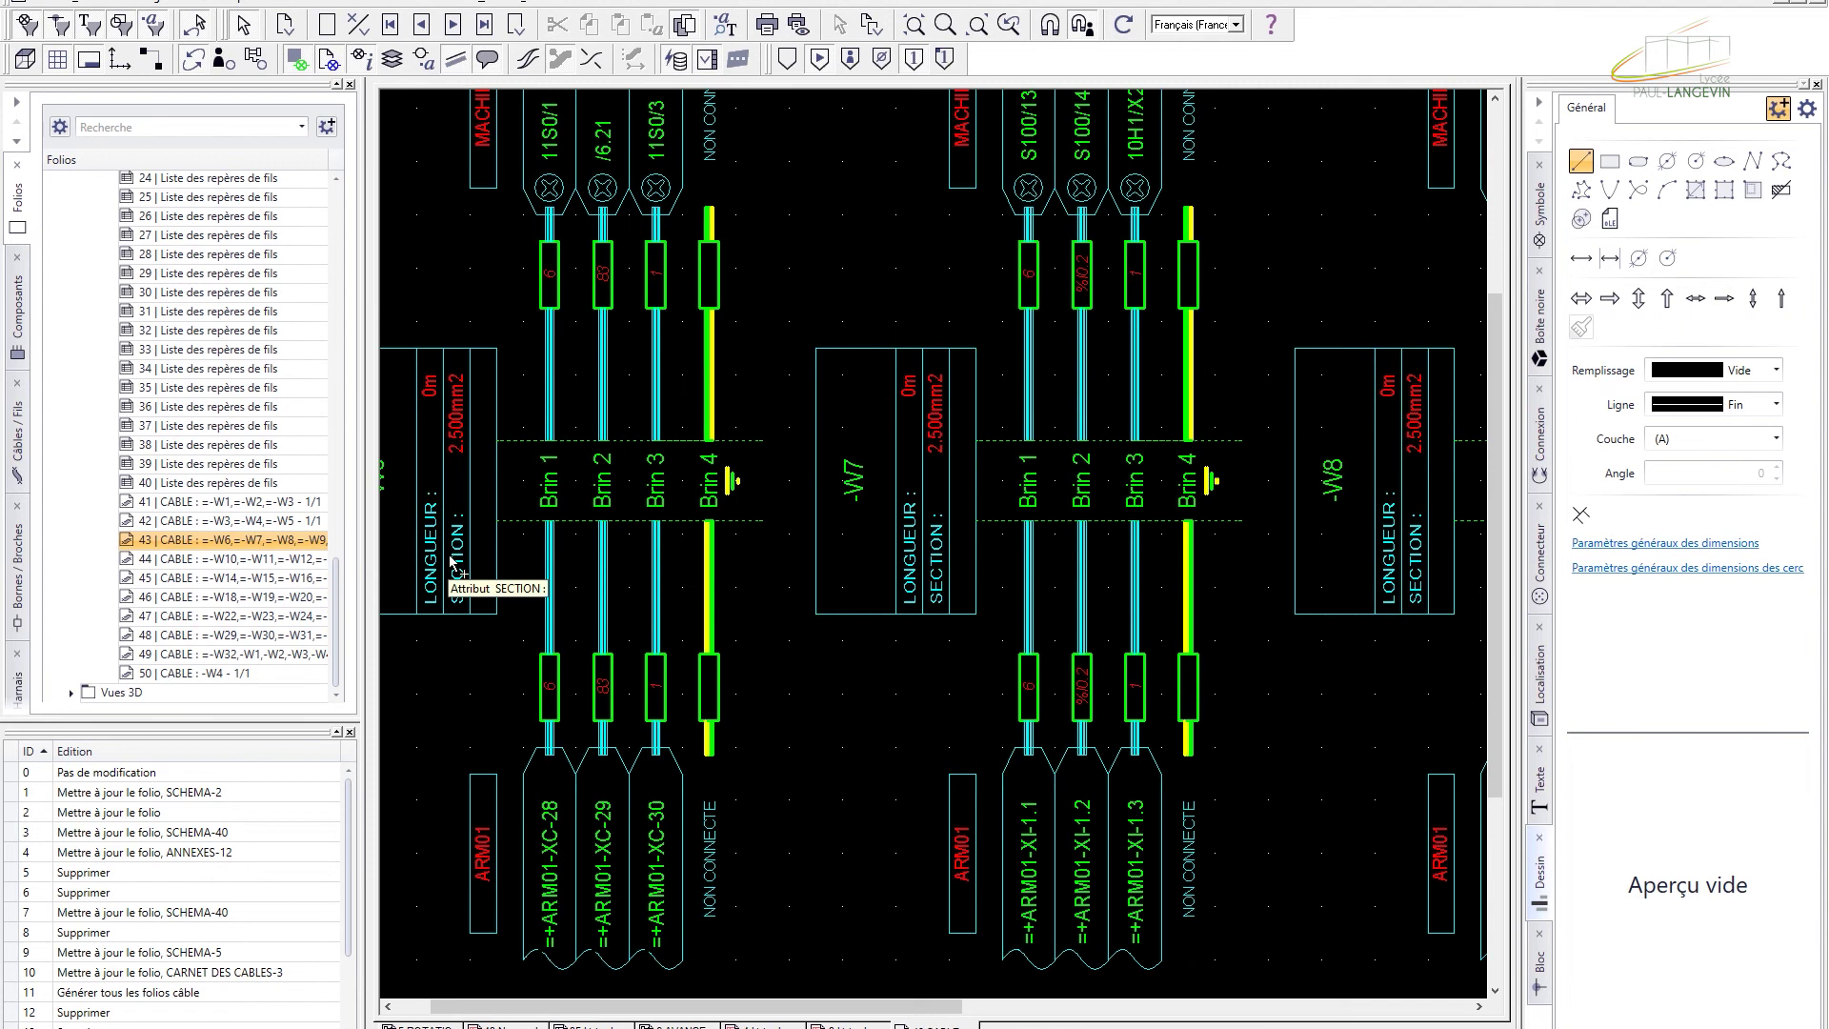
{"action": "scroll", "coordinate": [455, 555], "scroll_direction": "down", "scroll_amount": 3}
{"action": "mouse_move", "coordinate": [505, 557]}
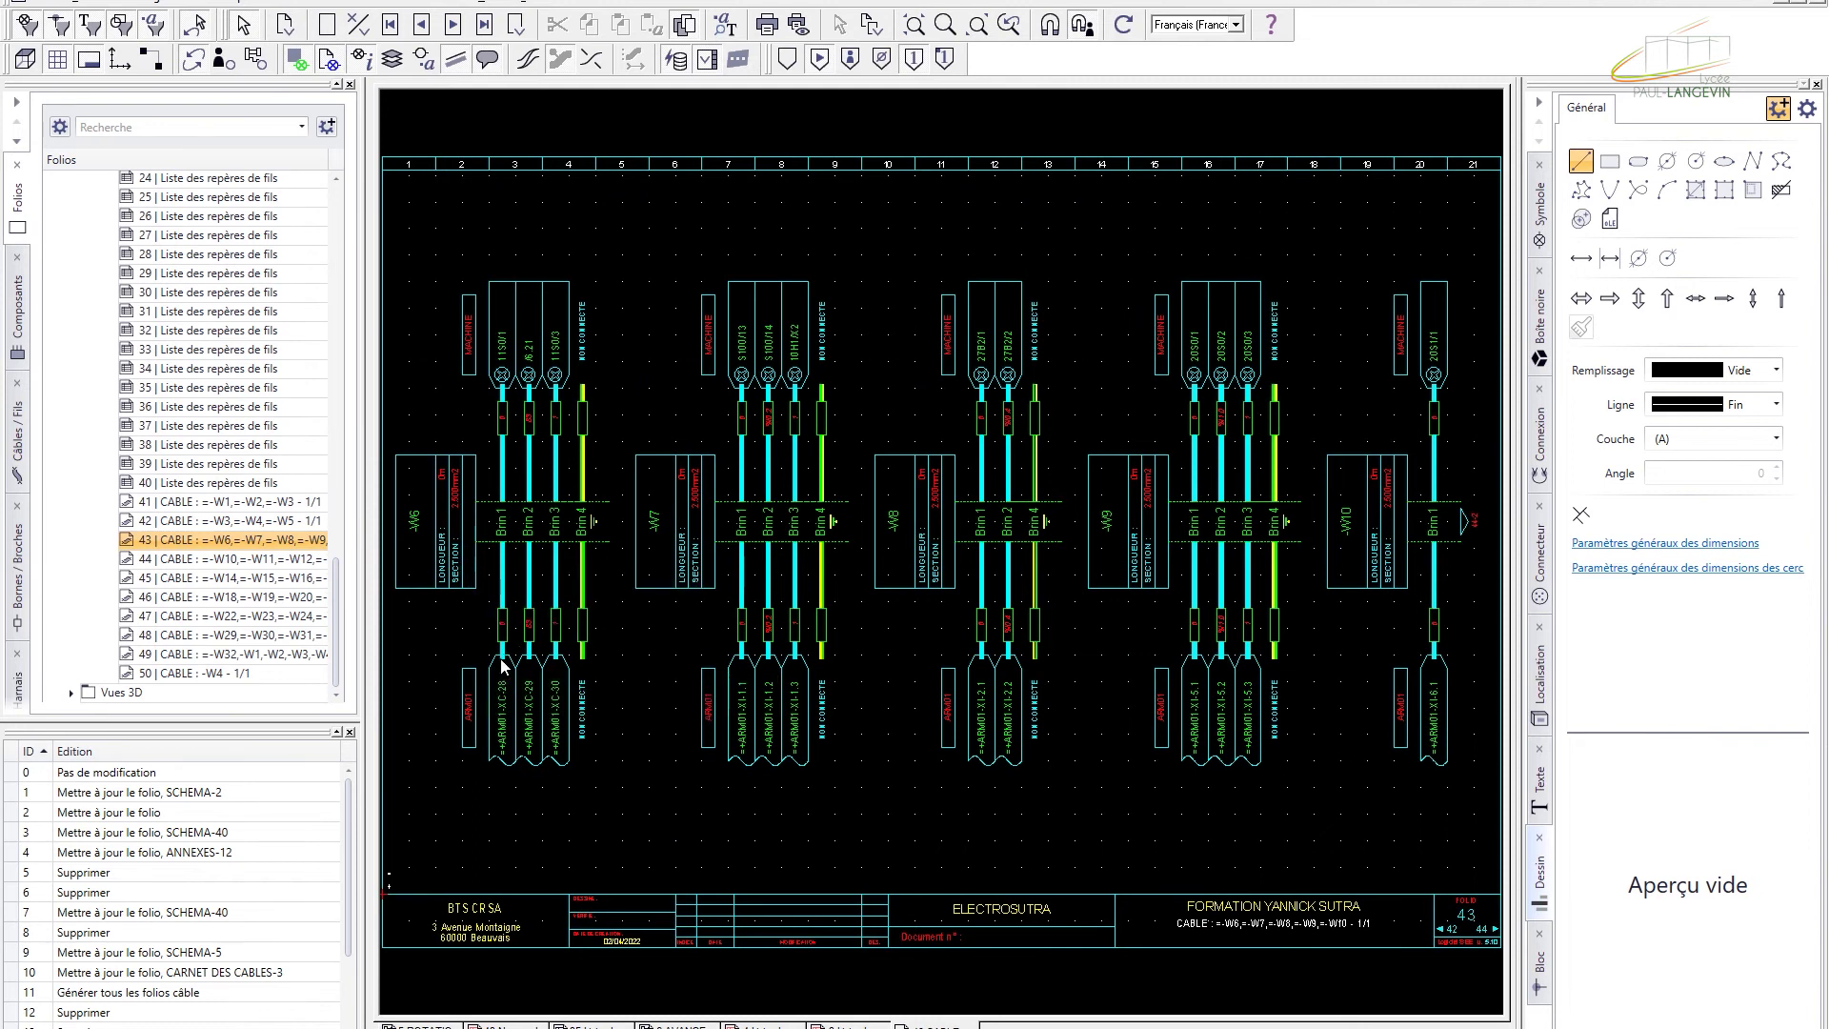
{"action": "scroll", "coordinate": [505, 682], "scroll_direction": "up", "scroll_amount": 3}
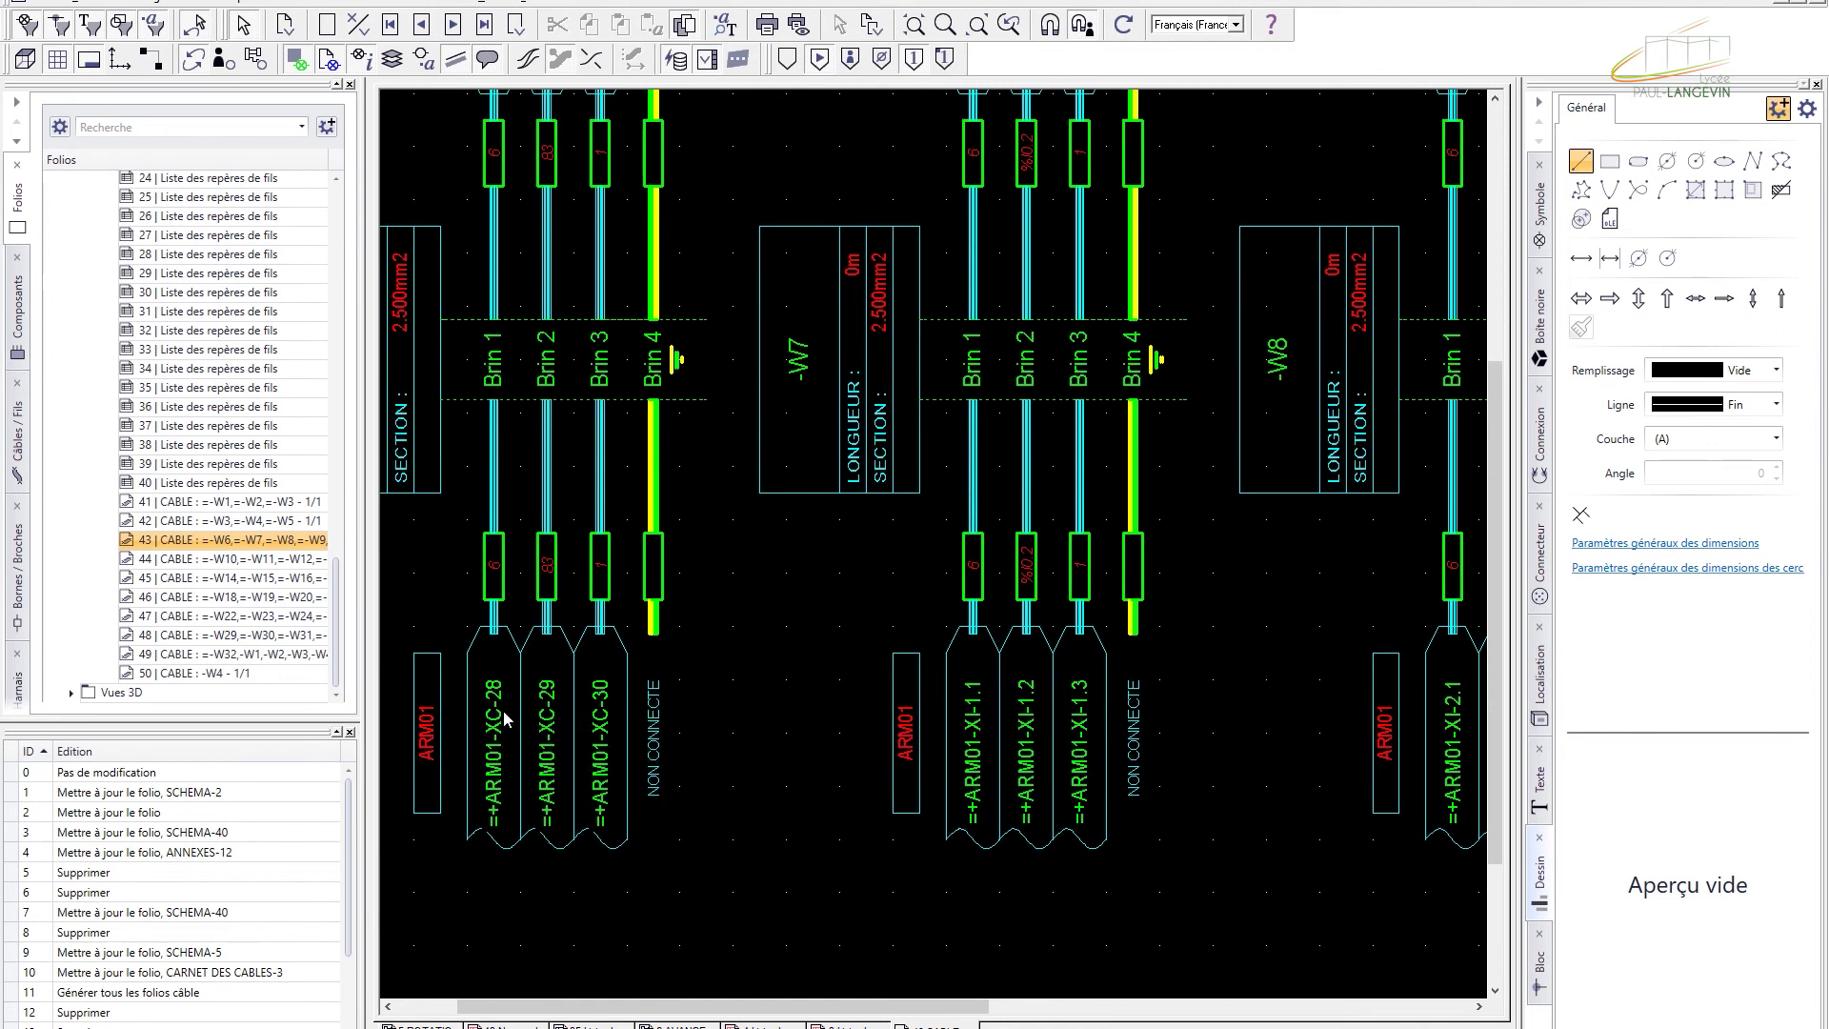
{"action": "mouse_move", "coordinate": [504, 694]}
{"action": "scroll", "coordinate": [492, 581], "scroll_direction": "up", "scroll_amount": 2}
{"action": "scroll", "coordinate": [492, 581], "scroll_direction": "up", "scroll_amount": 1}
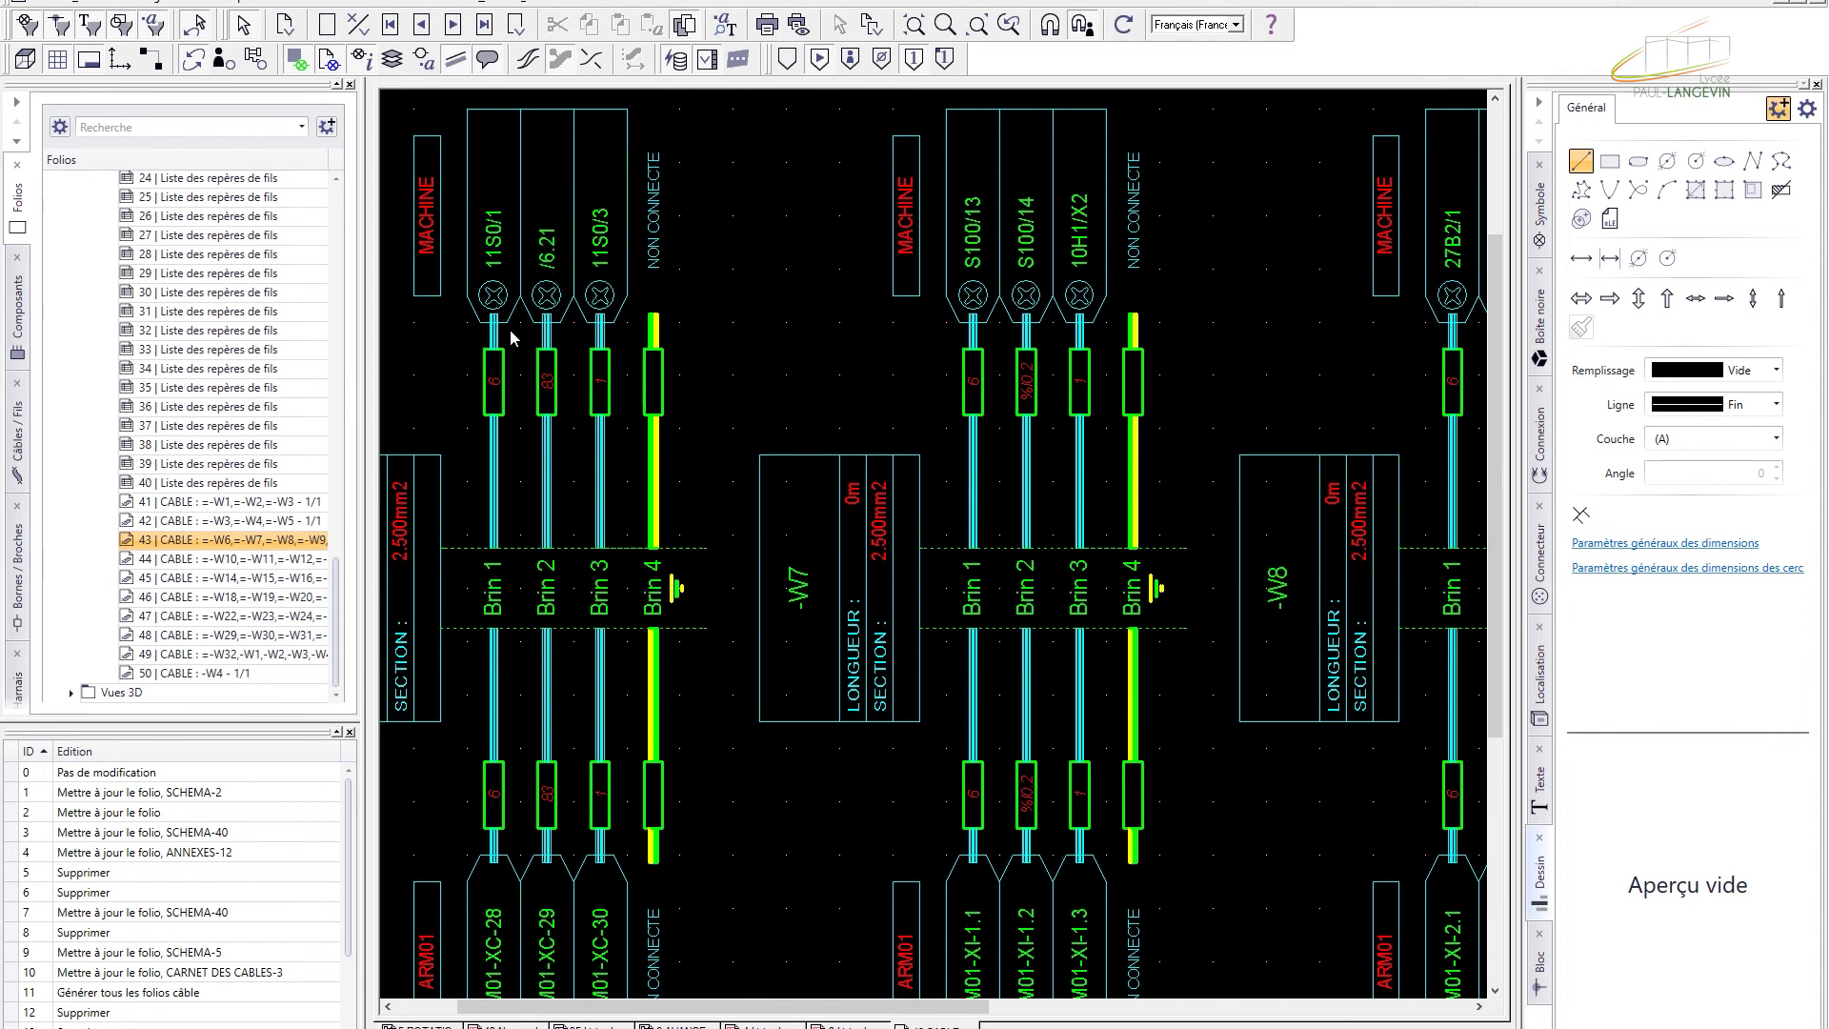
{"action": "scroll", "coordinate": [512, 338], "scroll_direction": "down", "scroll_amount": 1}
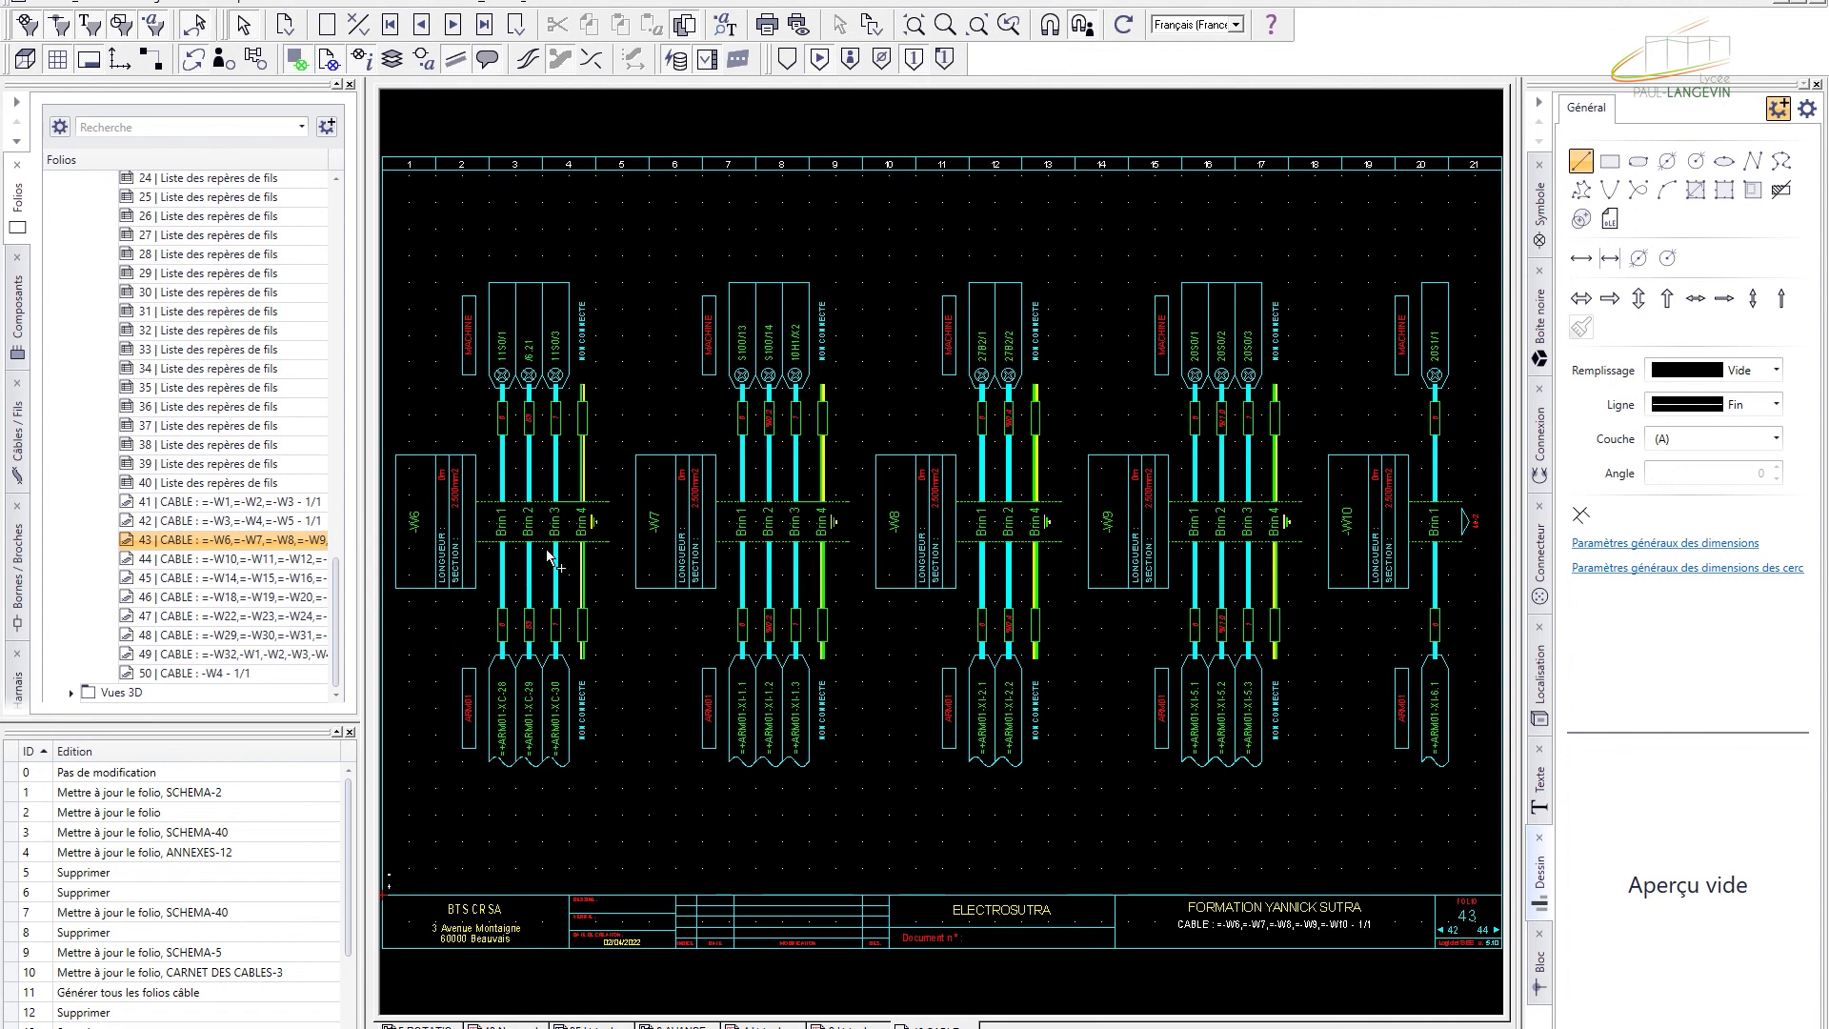